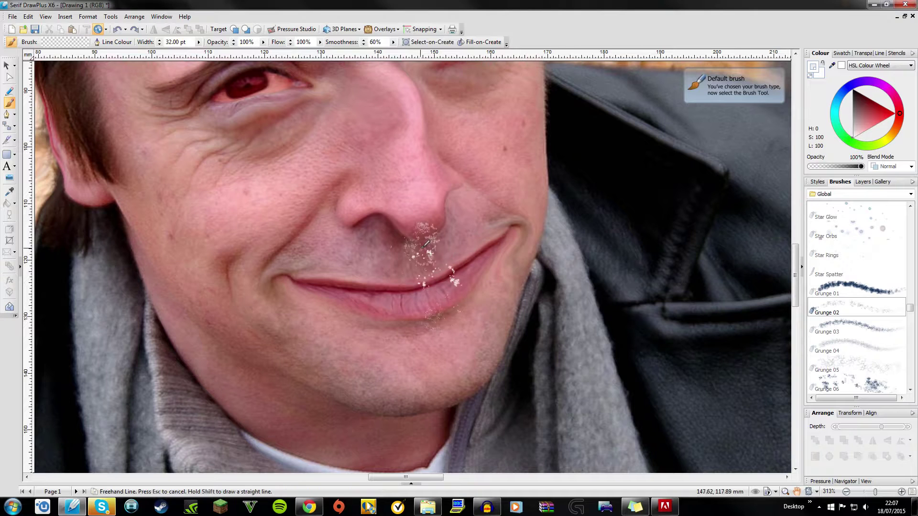
- Paint grunge speckles in the left nostril and beside the nose, comparing the upper-lip smudge with undo/redo
key(ctrl+z)
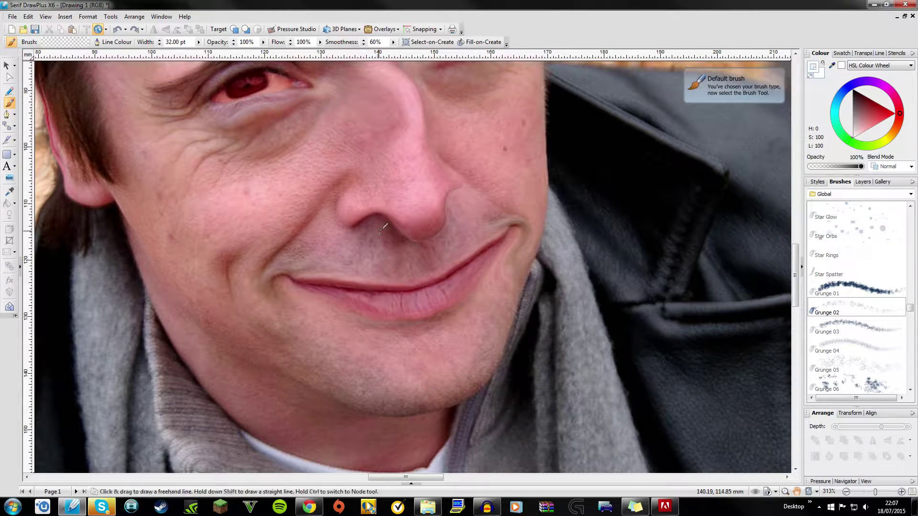
drag(376, 247, 375, 246)
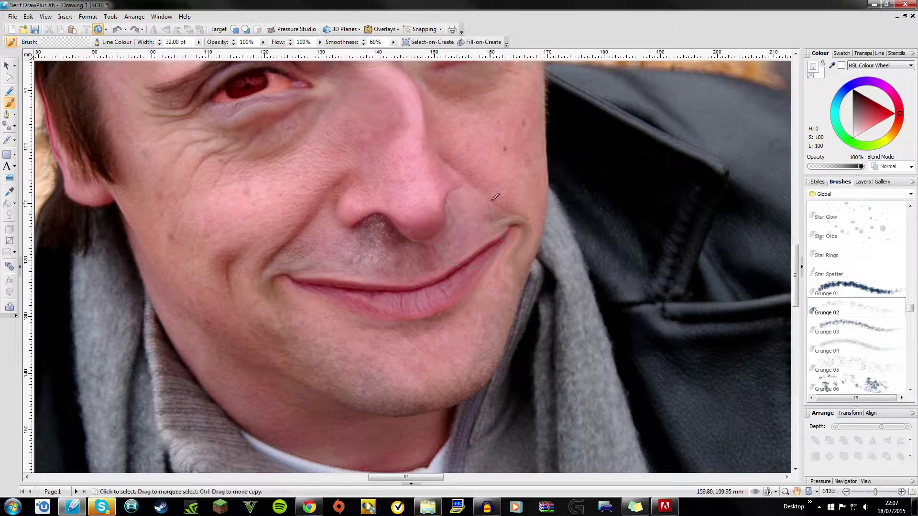
drag(482, 211, 478, 220)
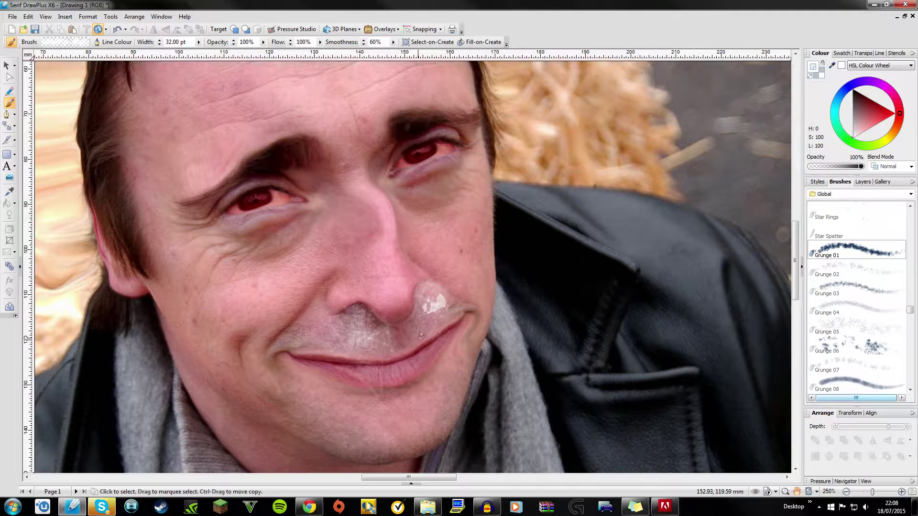
key(ctrl+z)
key(ctrl+y)
key(ctrl+z)
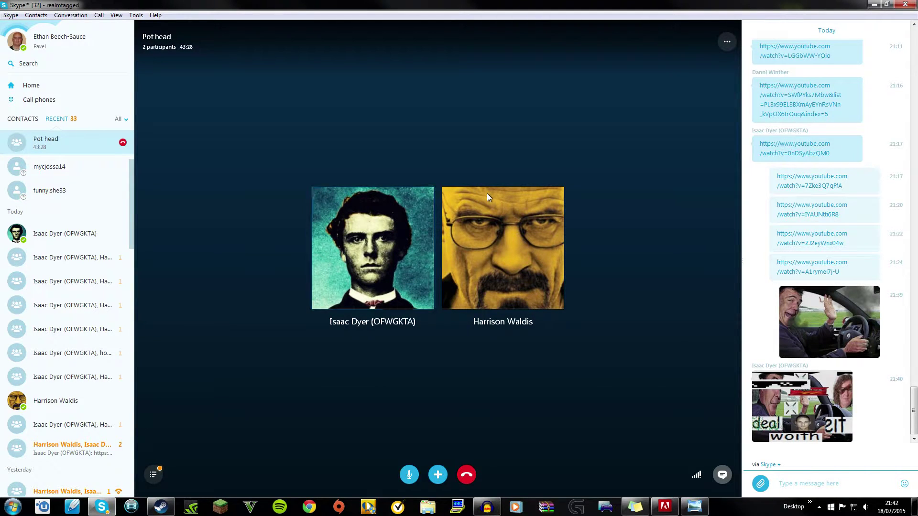
- View the shared car photo and meme image from the Skype chat full size
click(810, 313)
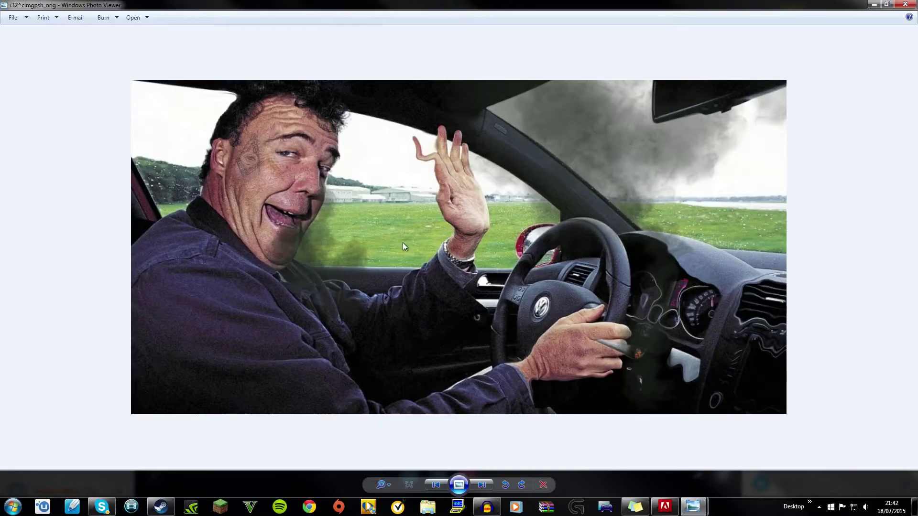
key(alt+F4)
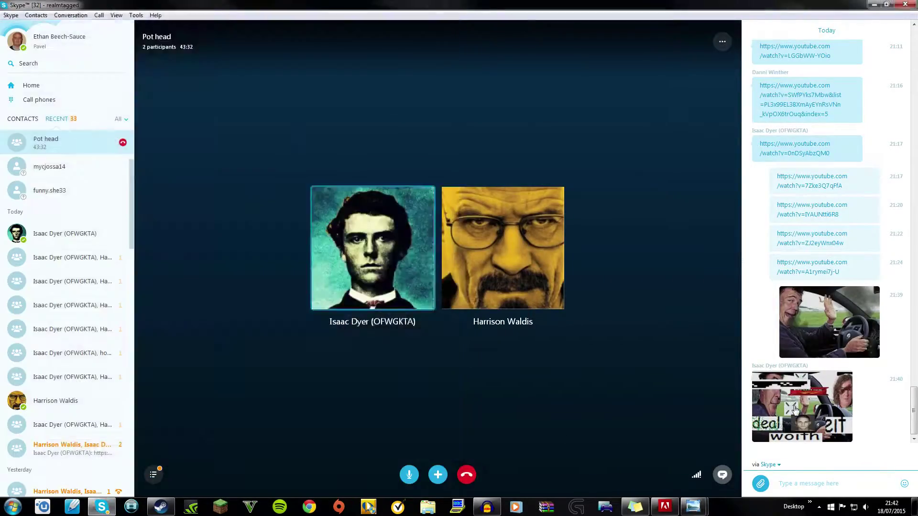
click(802, 406)
drag(66, 4, 369, 30)
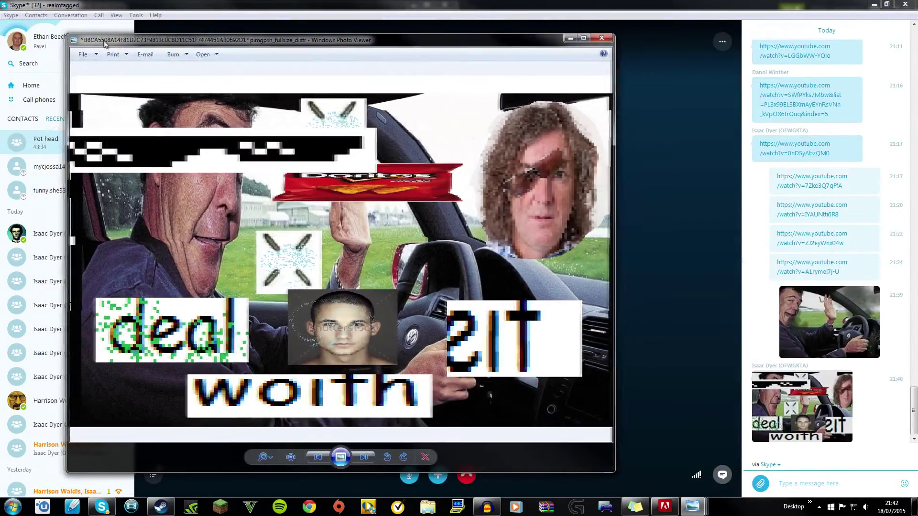
mouse_move(693, 507)
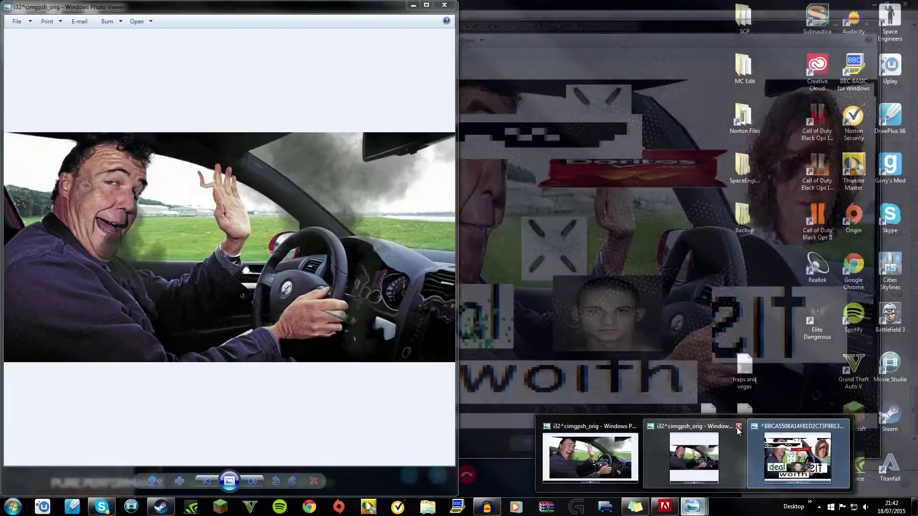
click(738, 426)
click(590, 456)
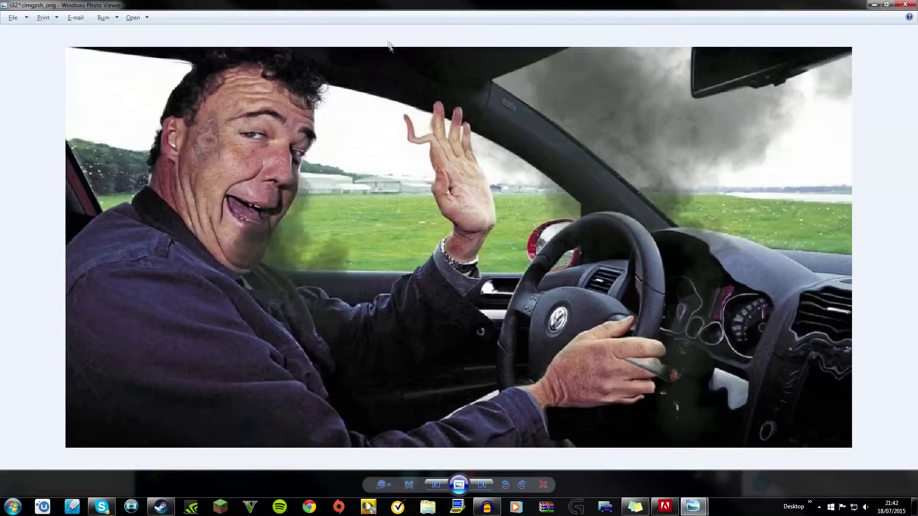
- Close the remaining photo viewers and minimize Skype and Steam to reveal the desktop
scroll(343, 81, up, 2)
scroll(383, 167, down, 2)
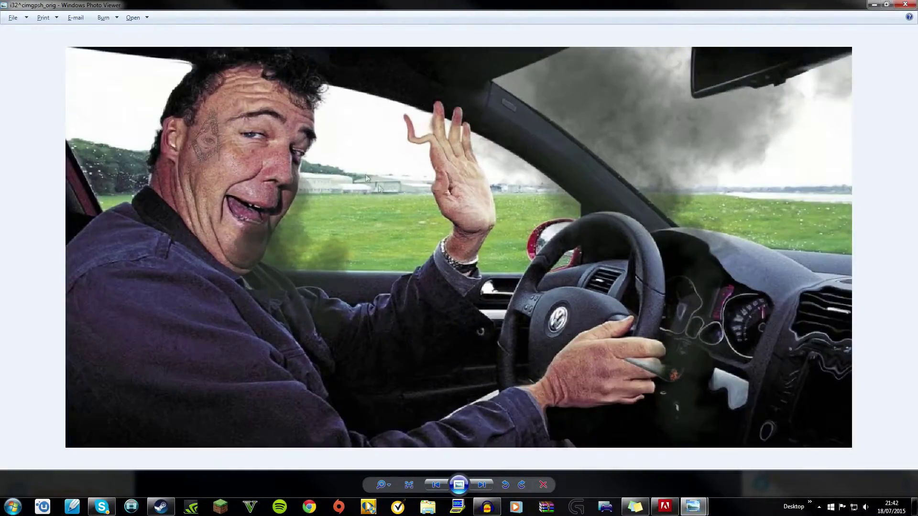
scroll(433, 256, down, 1)
click(910, 4)
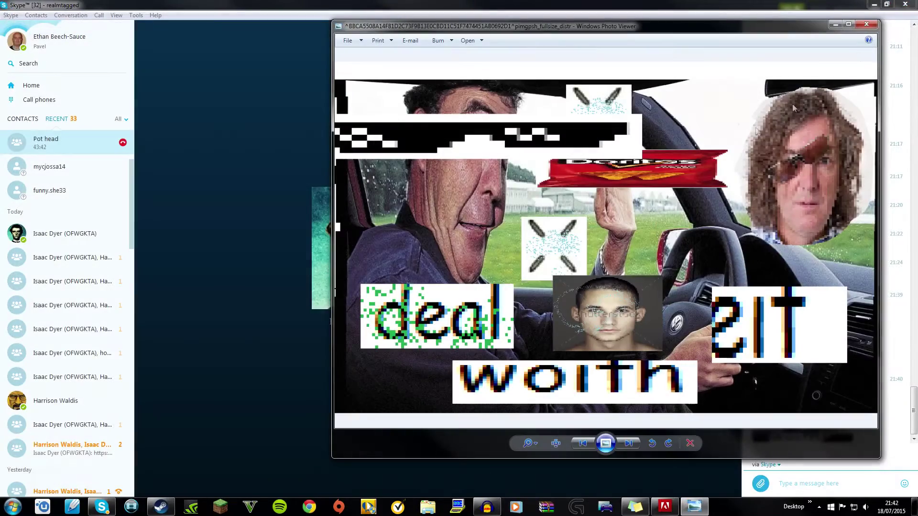
drag(610, 33, 445, 29)
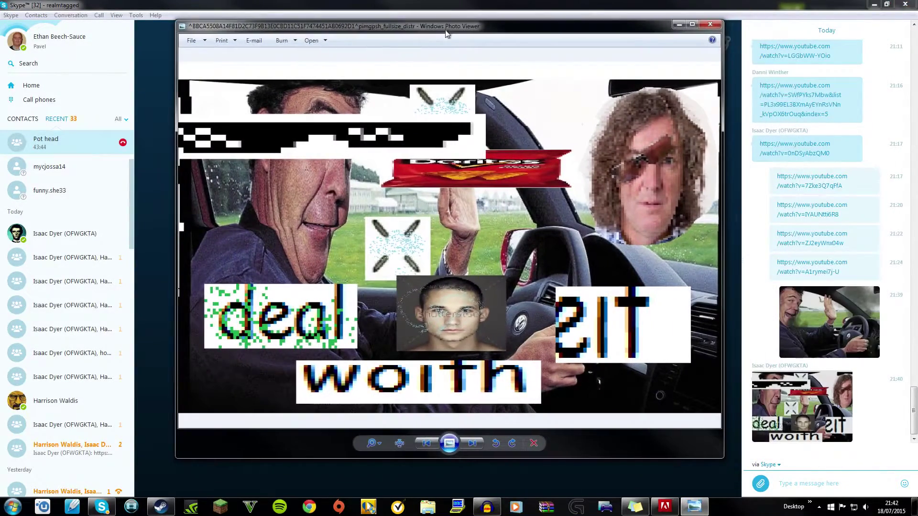
click(708, 22)
click(102, 507)
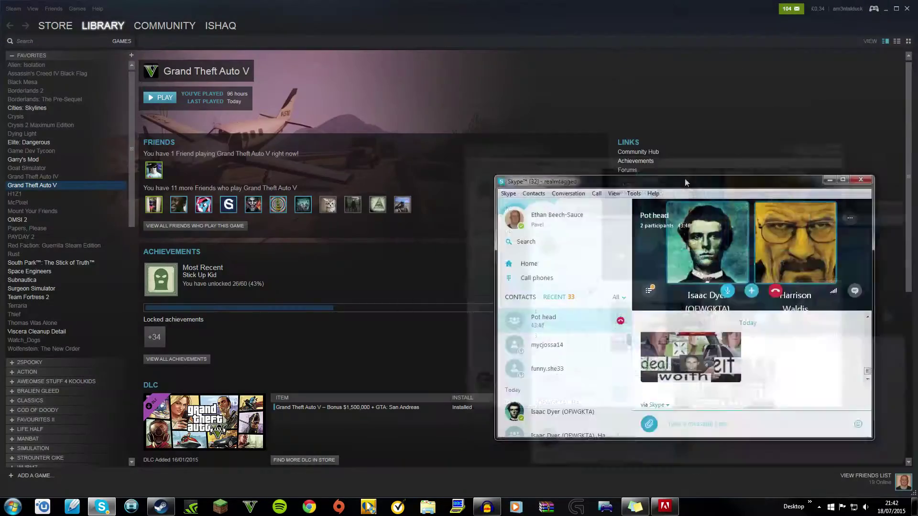
click(907, 8)
drag(368, 230, 358, 286)
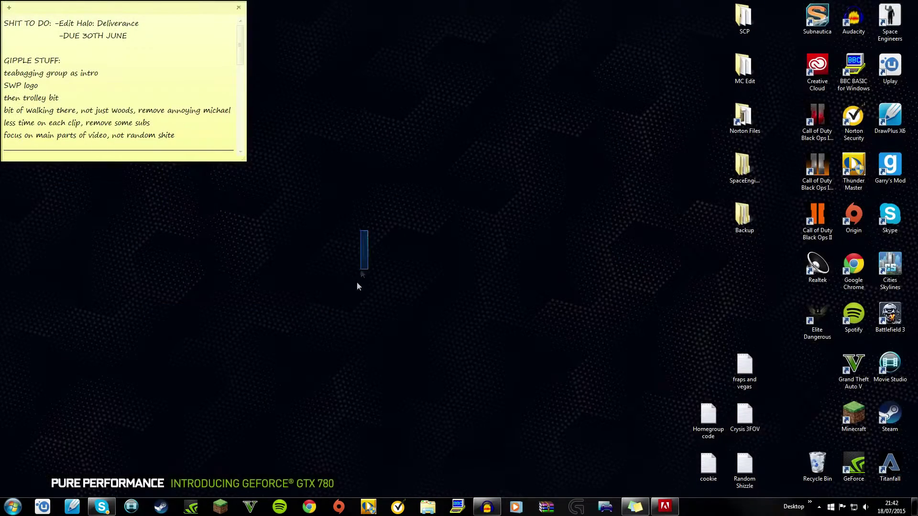
- Launch DrawPlus X6, postpone registration, and start a new drawing with the default page setup
click(67, 509)
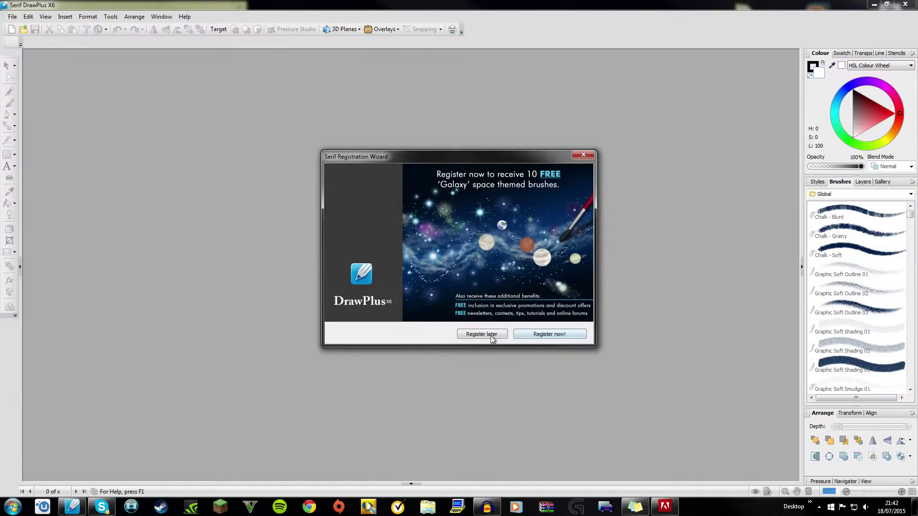
click(492, 334)
click(566, 334)
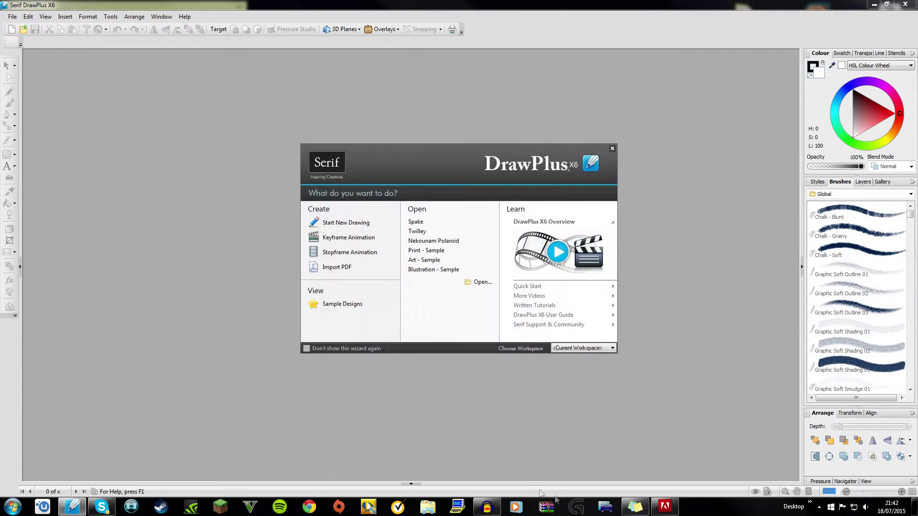
click(351, 223)
click(533, 360)
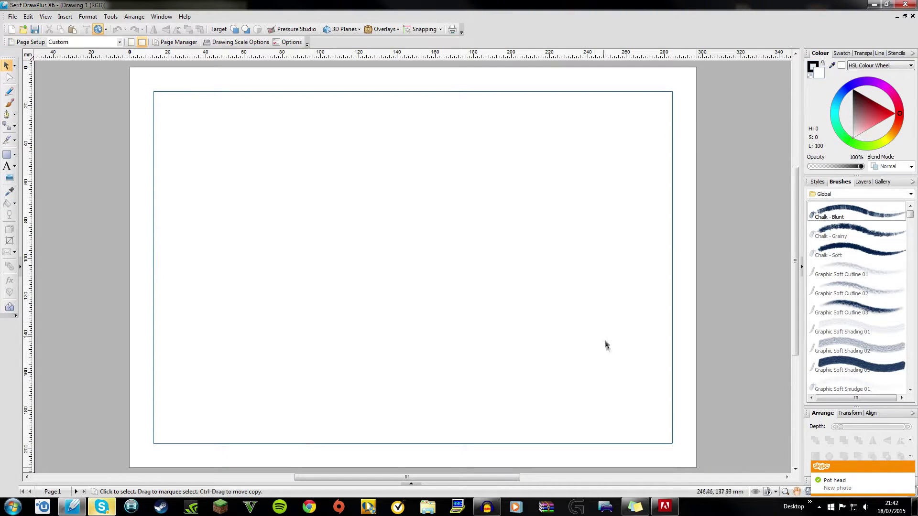
- View and close the new chat photo, then bring Chrome to the front
click(842, 483)
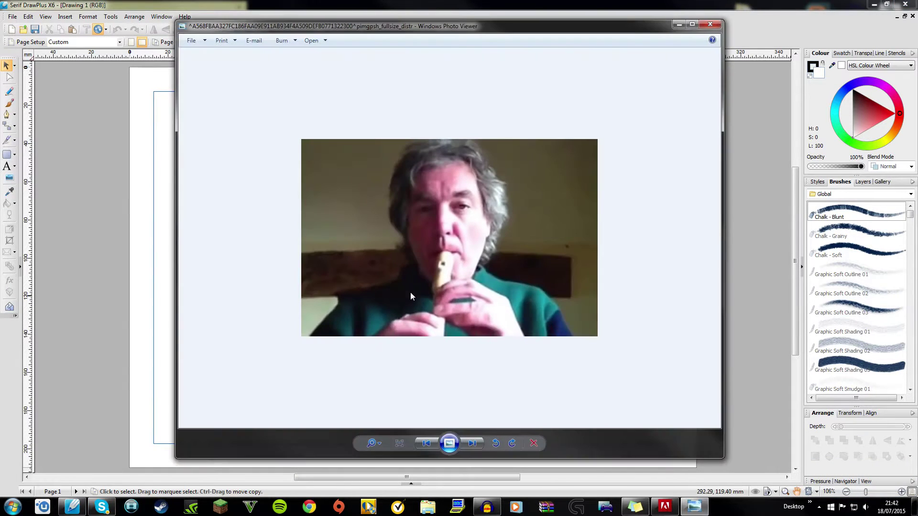
click(710, 26)
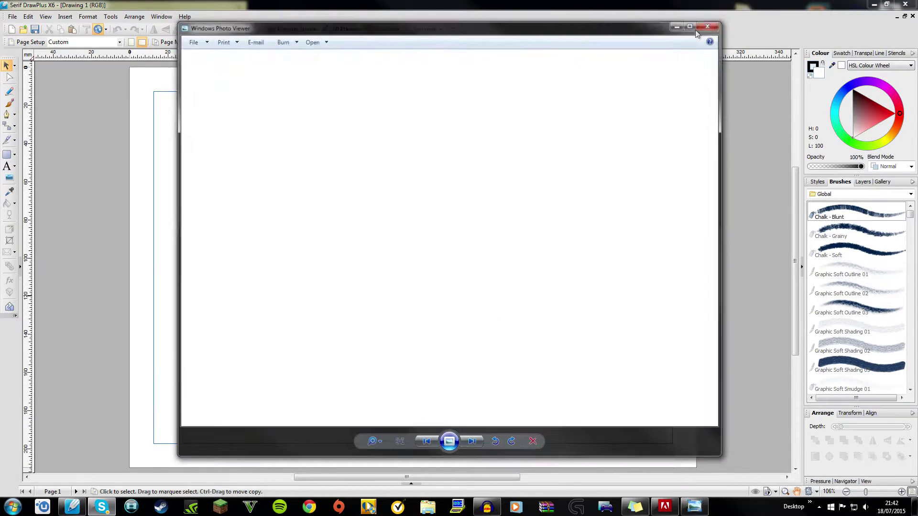
click(309, 507)
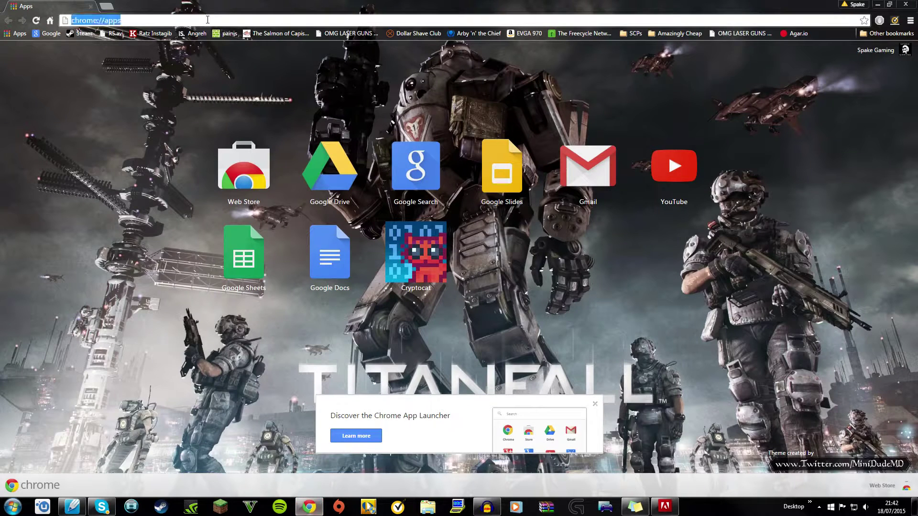
- Search Google Images for 'james may' and copy the first portrait result
text(james may)
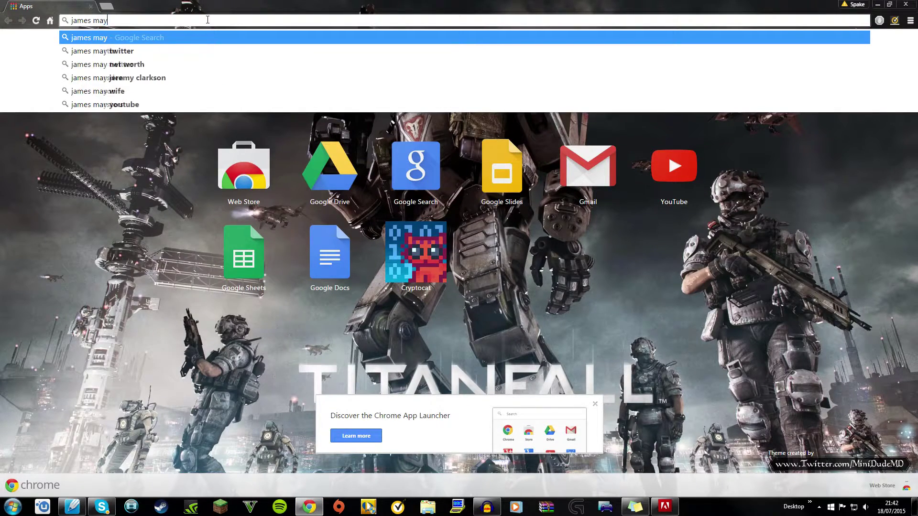
key(Return)
click(134, 84)
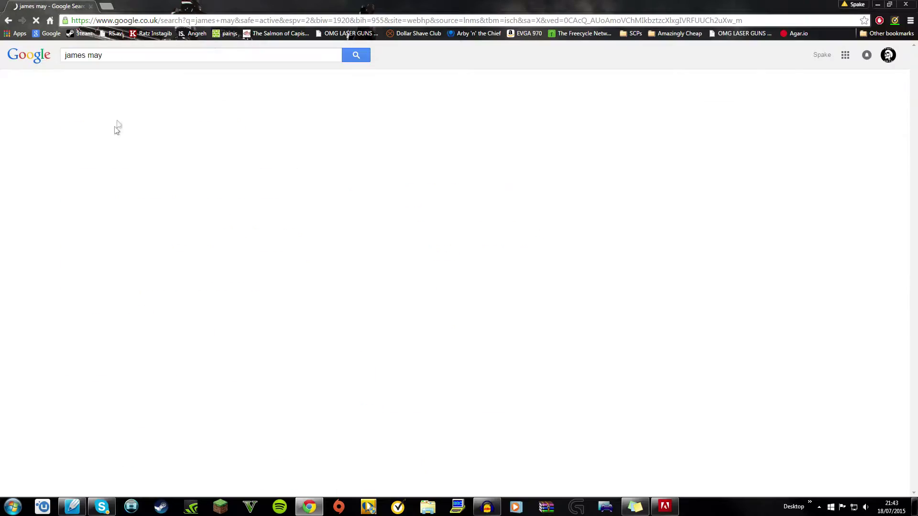
click(90, 163)
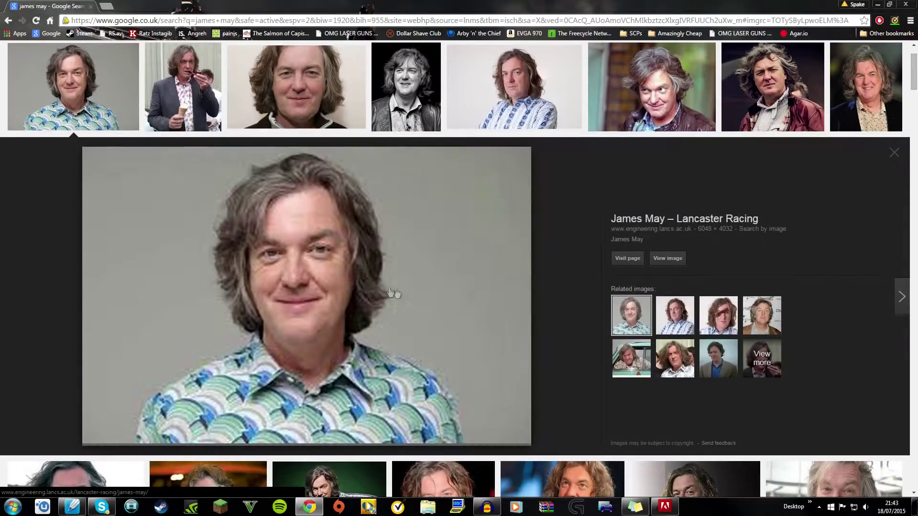
right_click(432, 295)
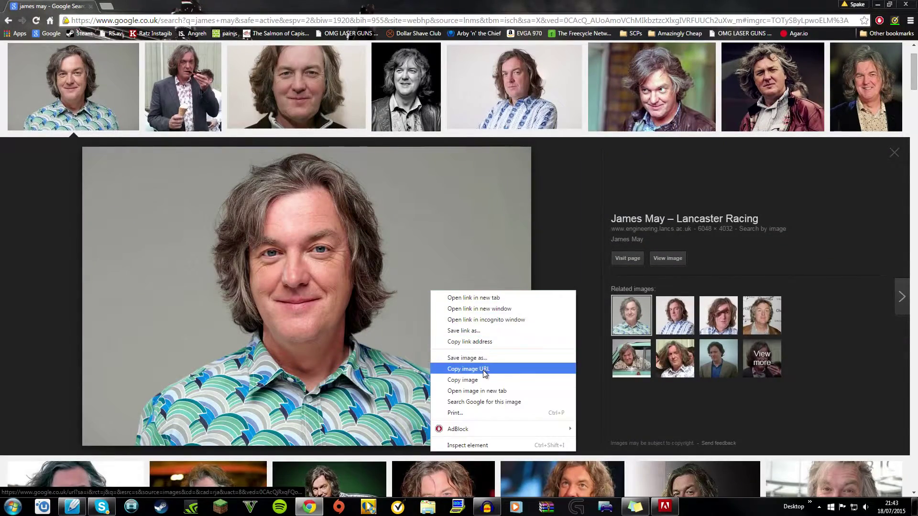
click(466, 380)
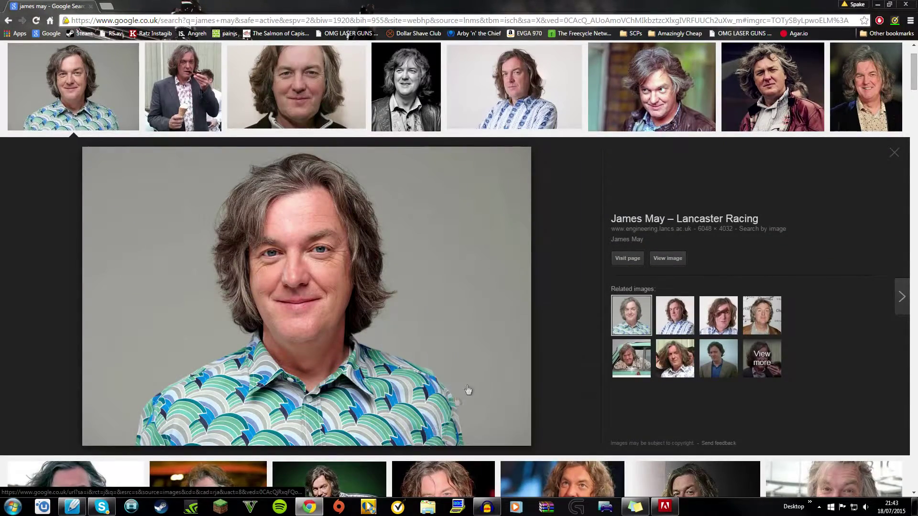
click(72, 506)
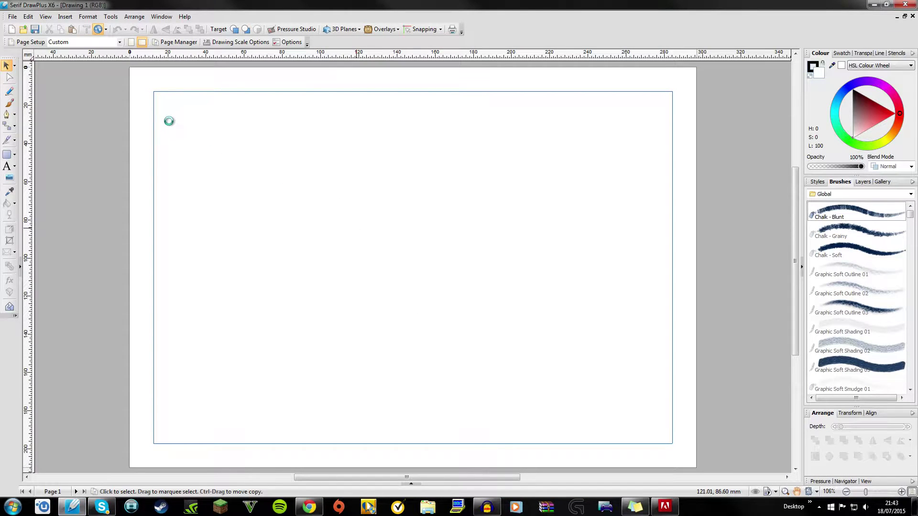
- Place the copied James May portrait across most of the page and zoom in
mouse_move(176, 123)
mouse_down()
mouse_move(637, 381)
mouse_move(622, 393)
mouse_up()
click(624, 459)
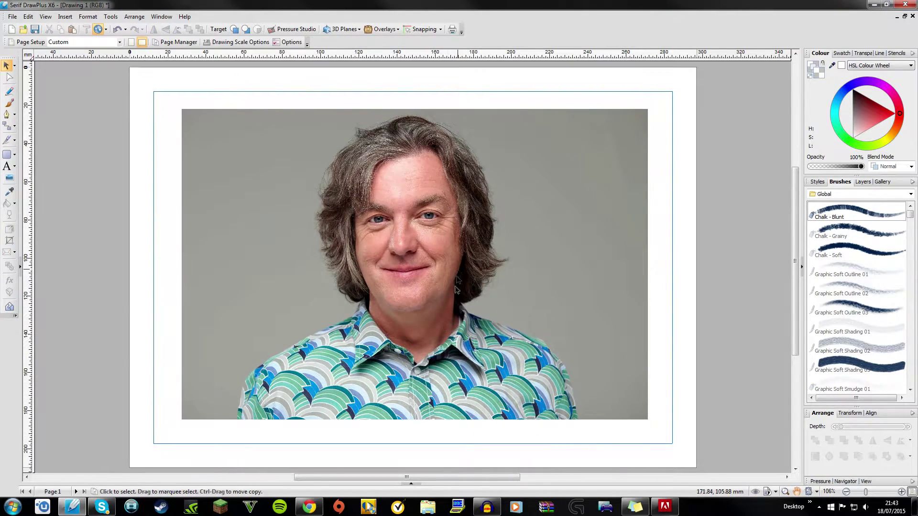
scroll(457, 287, up, 2)
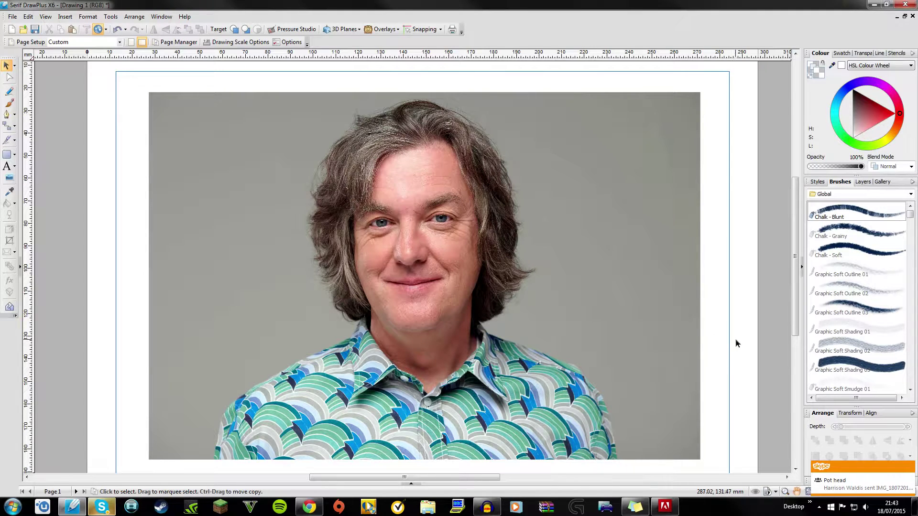
drag(735, 358, 726, 353)
- Keep the Global brush category and scroll down the brush list to pick the Chain brush
click(899, 193)
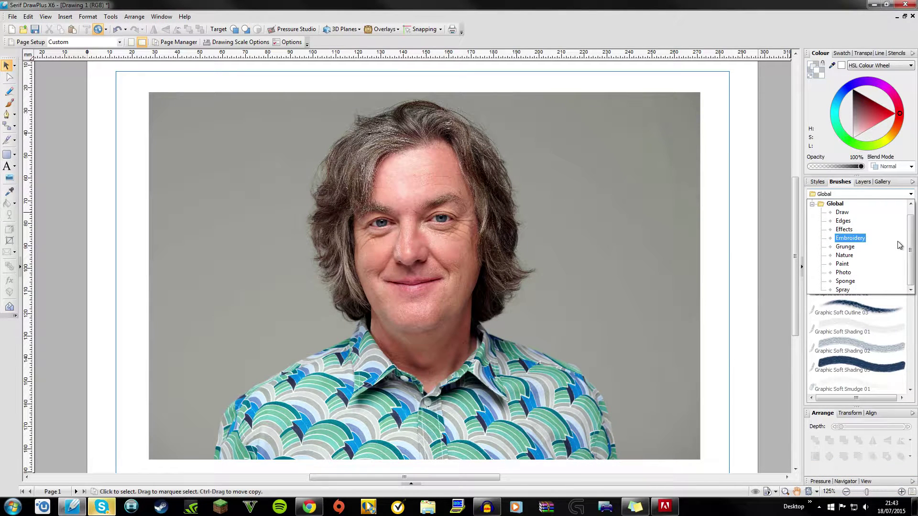
click(842, 203)
scroll(850, 271, down, 3)
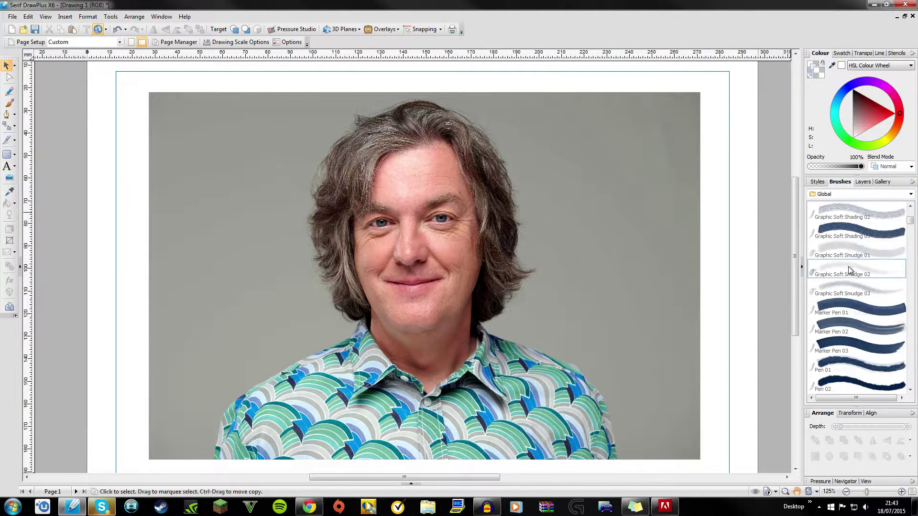
scroll(850, 272, down, 3)
scroll(856, 287, down, 3)
scroll(866, 306, down, 3)
scroll(875, 325, down, 3)
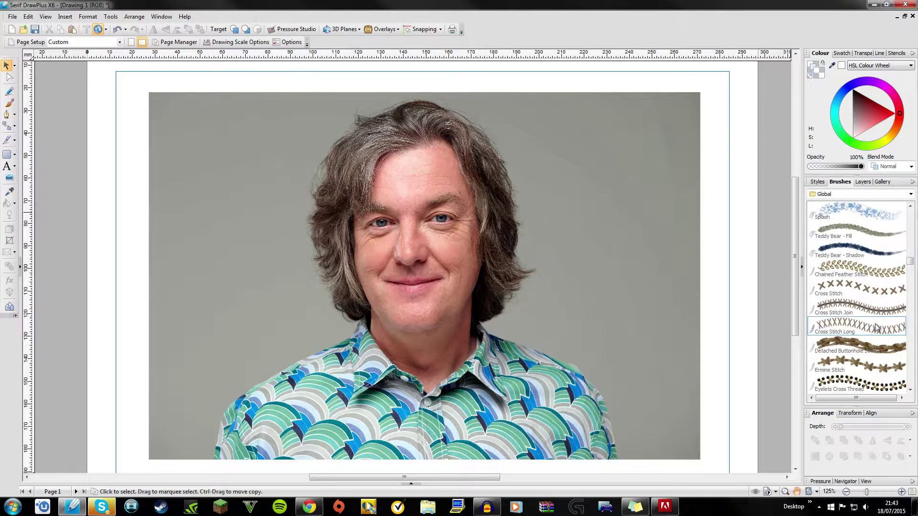
scroll(876, 327, down, 1)
scroll(875, 324, down, 1)
scroll(873, 320, down, 1)
scroll(871, 316, down, 2)
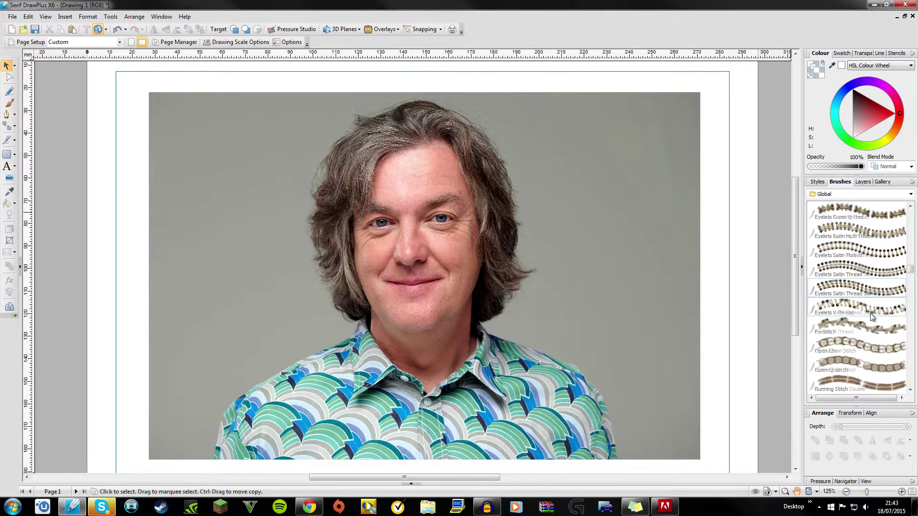
scroll(870, 318, down, 2)
scroll(866, 325, down, 2)
scroll(861, 335, down, 2)
scroll(853, 344, down, 2)
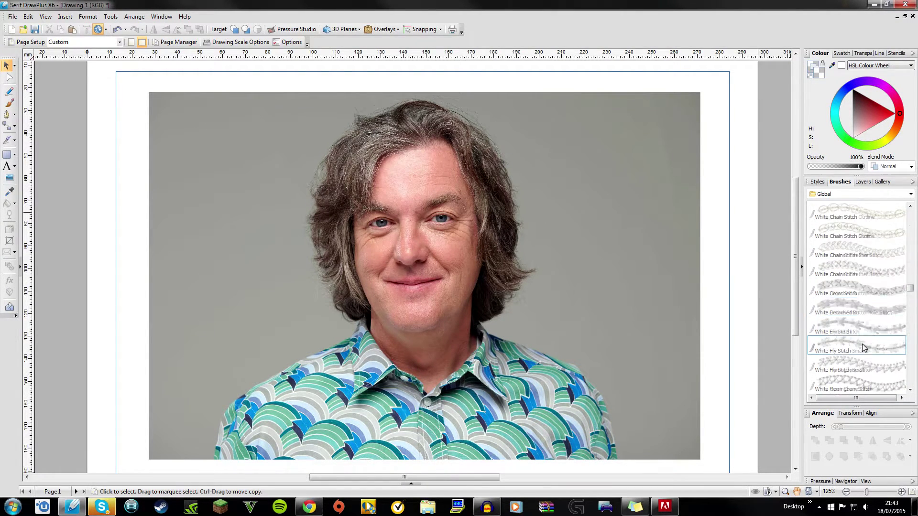
scroll(862, 349, down, 2)
scroll(860, 353, down, 2)
scroll(858, 356, down, 2)
scroll(857, 359, down, 2)
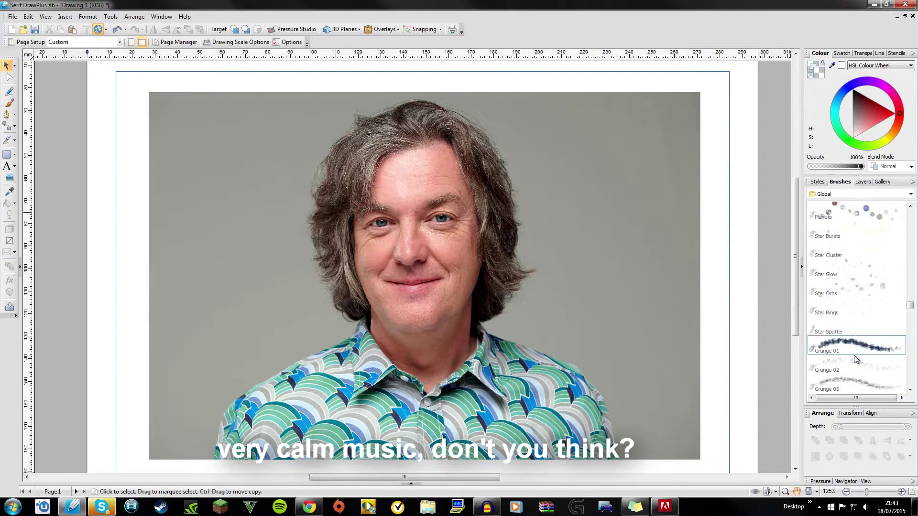
scroll(856, 358, down, 2)
scroll(857, 356, down, 2)
scroll(857, 354, down, 2)
scroll(859, 351, down, 2)
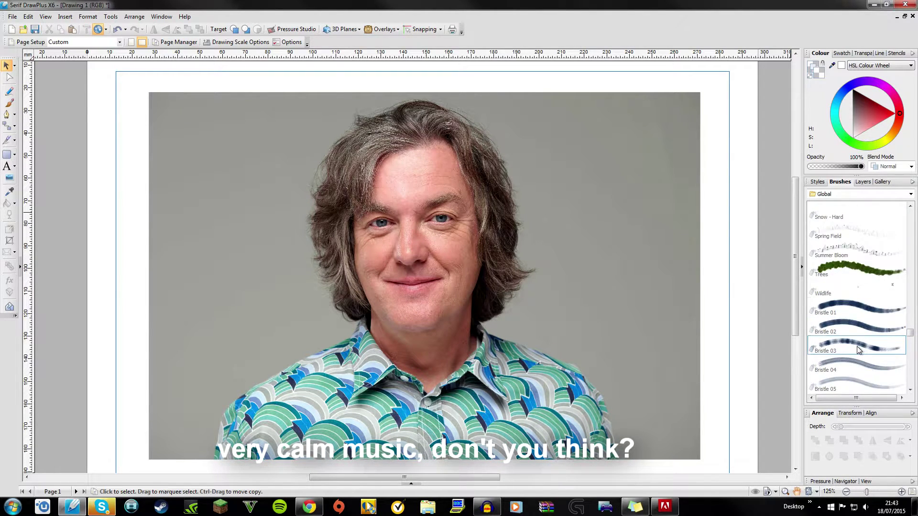
scroll(856, 348, down, 2)
scroll(854, 346, down, 2)
scroll(853, 335, down, 2)
scroll(855, 316, down, 2)
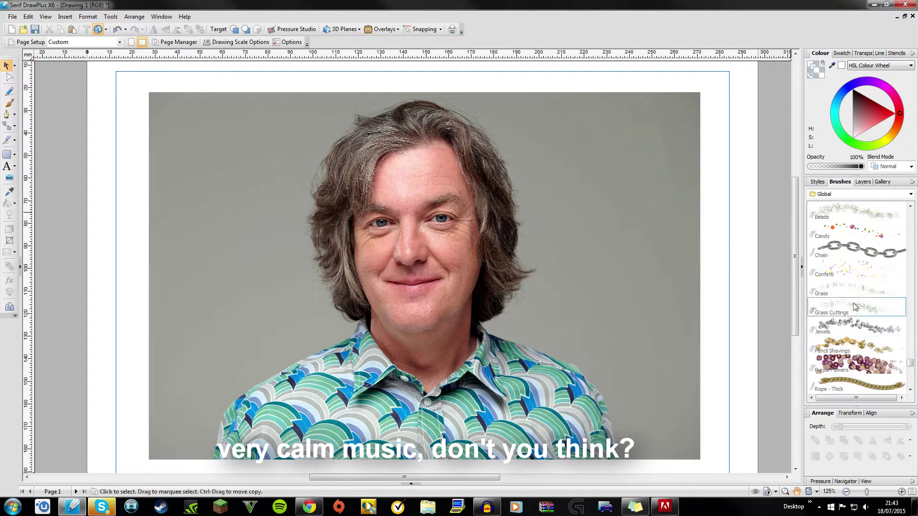
click(844, 251)
scroll(844, 251, down, 1)
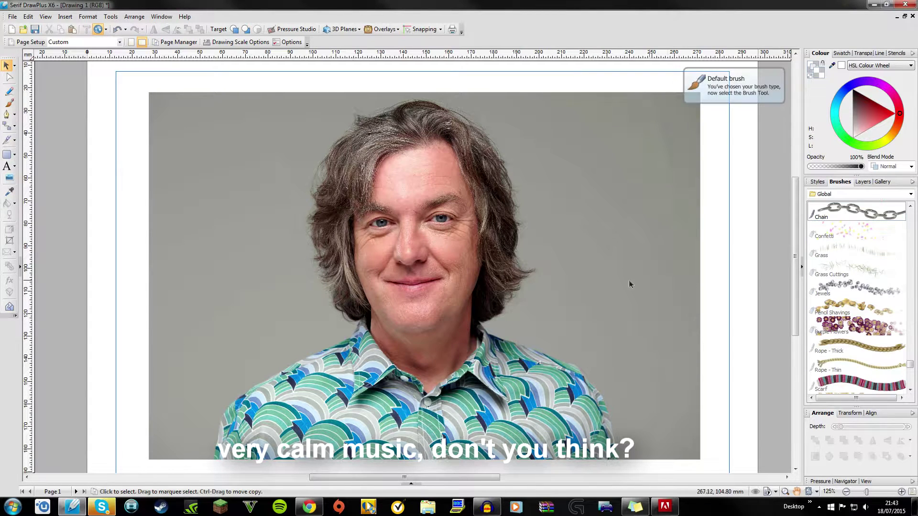
- Try two Chain brush strokes across the shirt collar and undo both
click(9, 102)
mouse_move(367, 335)
mouse_down()
mouse_move(393, 366)
mouse_move(425, 382)
mouse_move(459, 326)
mouse_up()
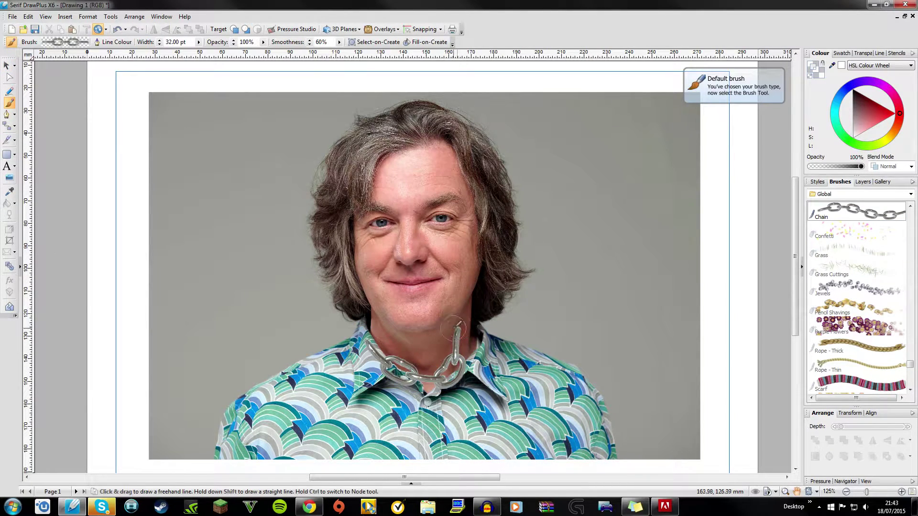
key(ctrl+z)
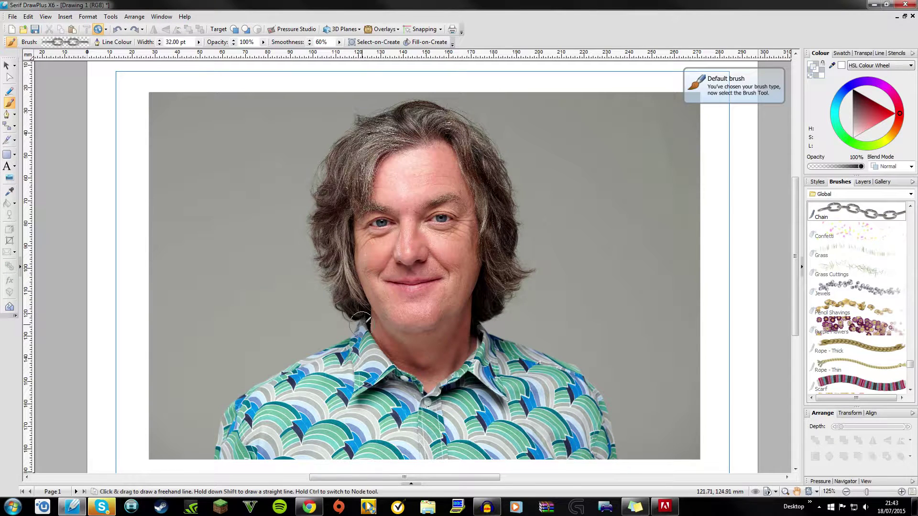
mouse_move(362, 318)
mouse_down()
mouse_move(394, 380)
mouse_move(440, 400)
mouse_move(500, 321)
mouse_up()
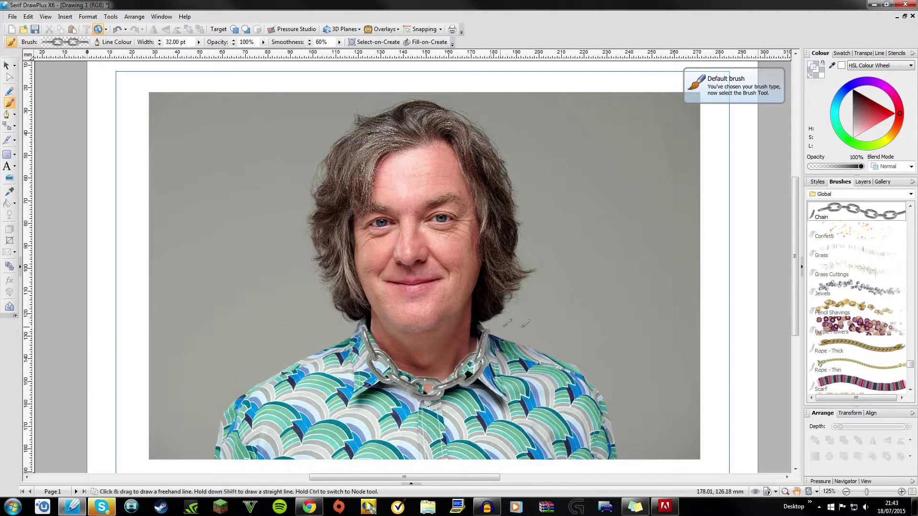
key(ctrl+z)
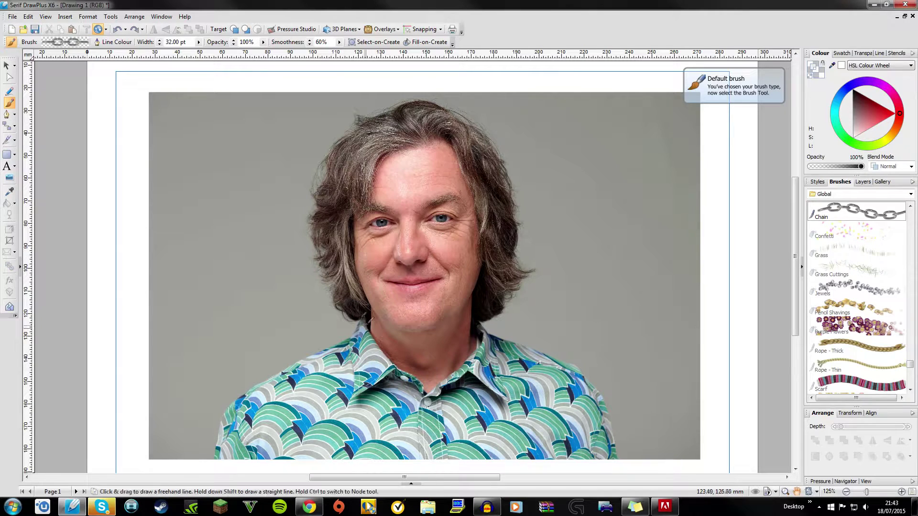
- Reduce the brush width to 18 pt and paint the chain down and around the collar
click(197, 43)
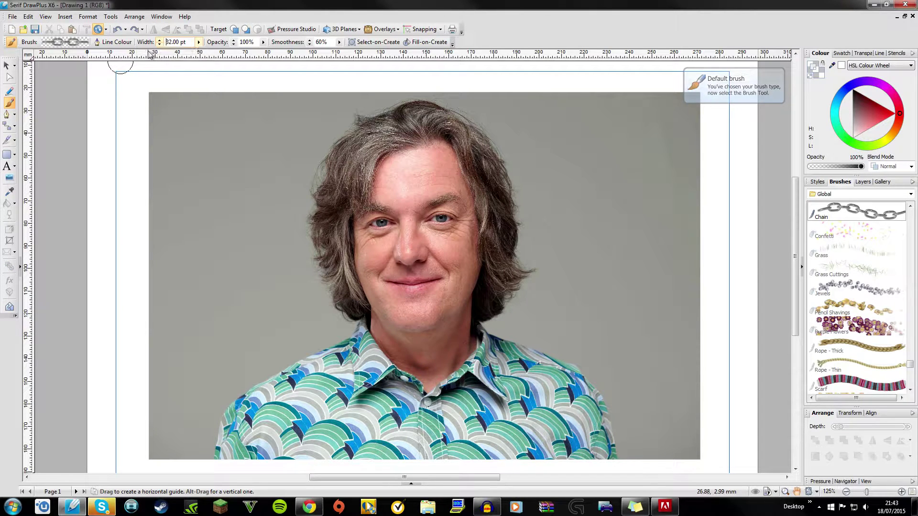
click(198, 43)
drag(152, 55, 149, 55)
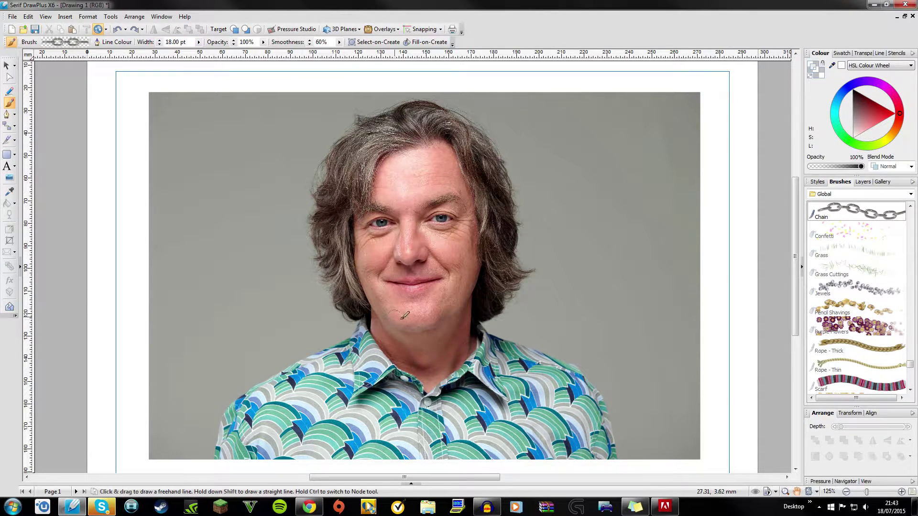
drag(362, 324, 431, 391)
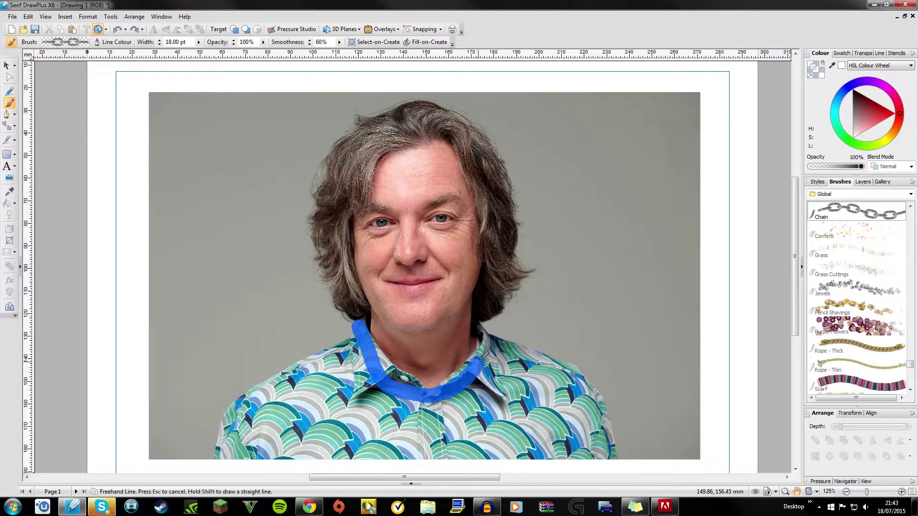
drag(486, 355, 484, 331)
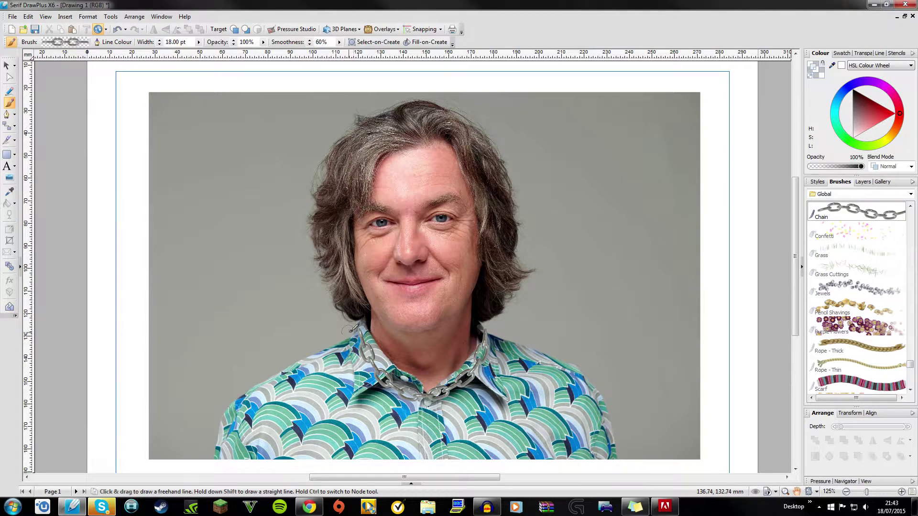
- Select the chain stroke, nudge it slightly left, and colour it gold
click(7, 66)
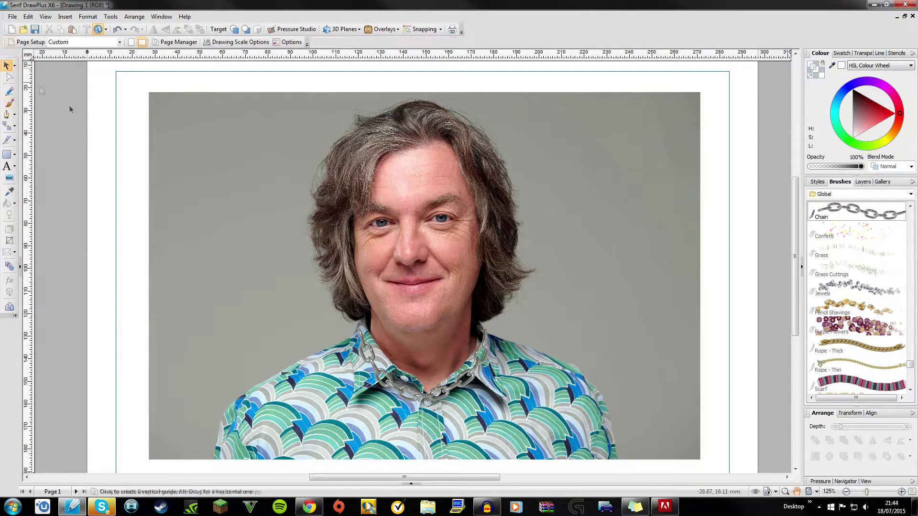
click(401, 393)
drag(401, 393, 399, 393)
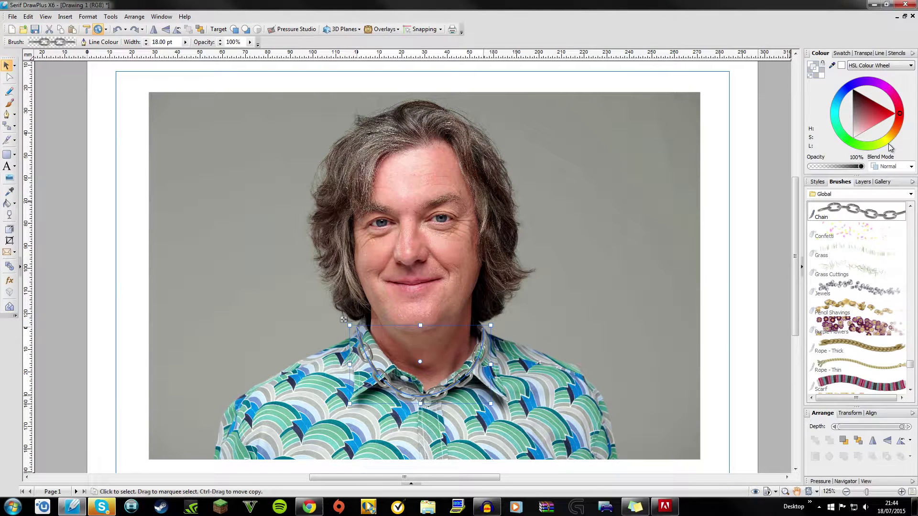
drag(889, 145, 897, 143)
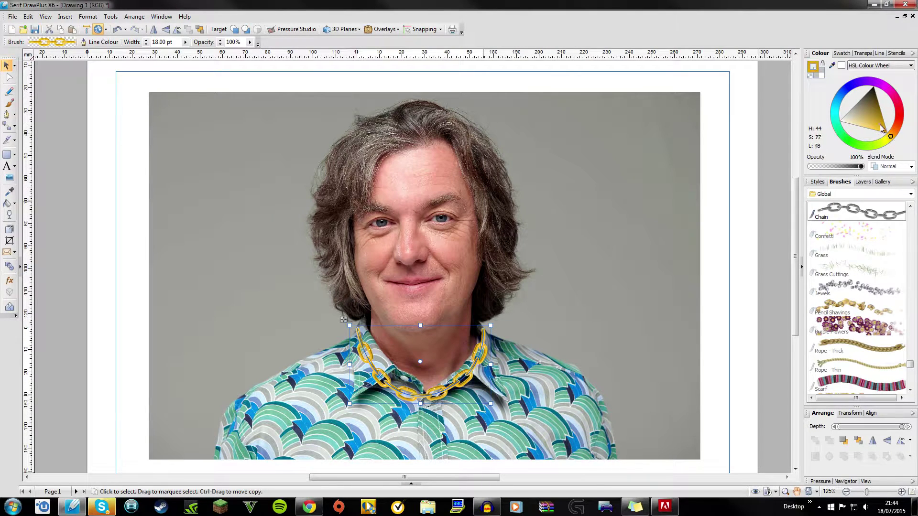
key(alt+Tab)
- Search Google Images for 'gold dollar' and copy a gold dollar sign picture
text(gold d)
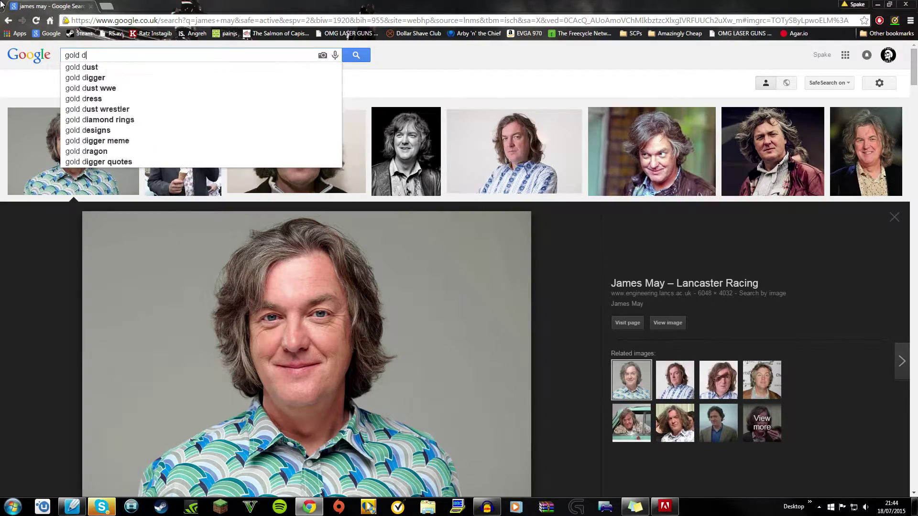
text(ollar)
key(Return)
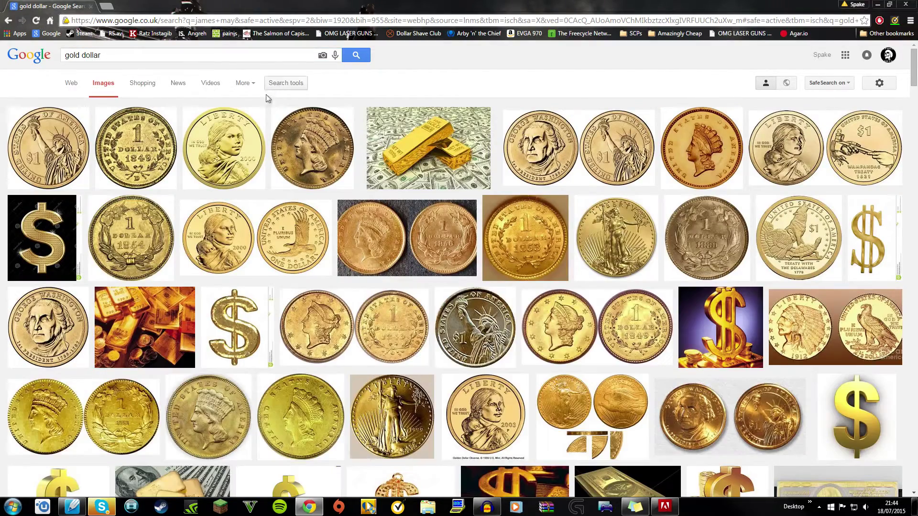
click(76, 236)
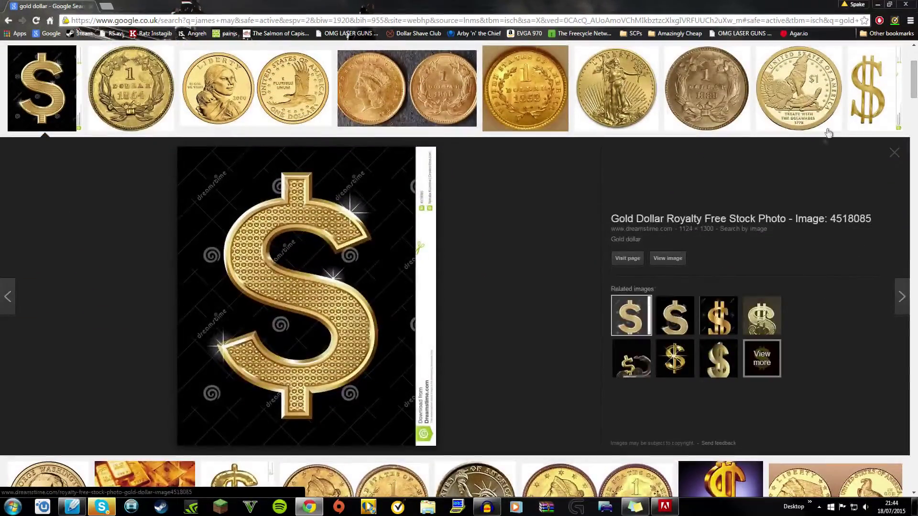
click(868, 96)
right_click(336, 294)
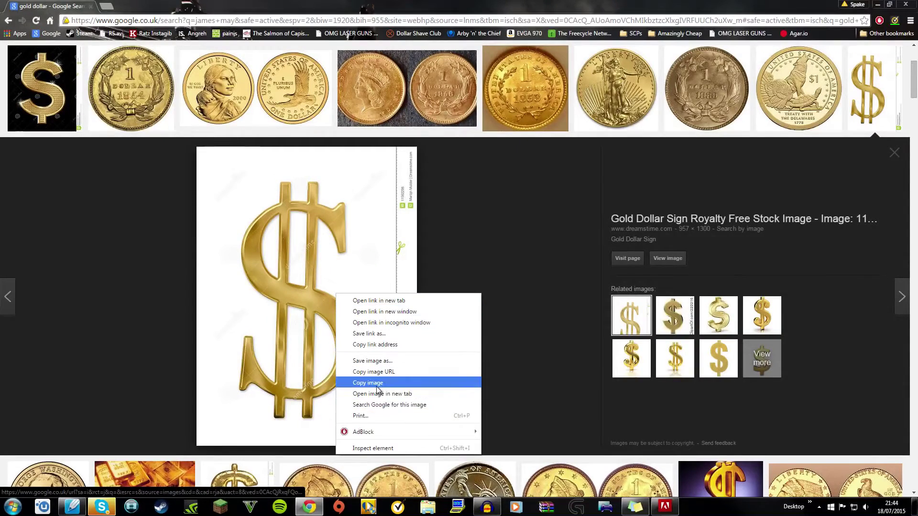
click(377, 387)
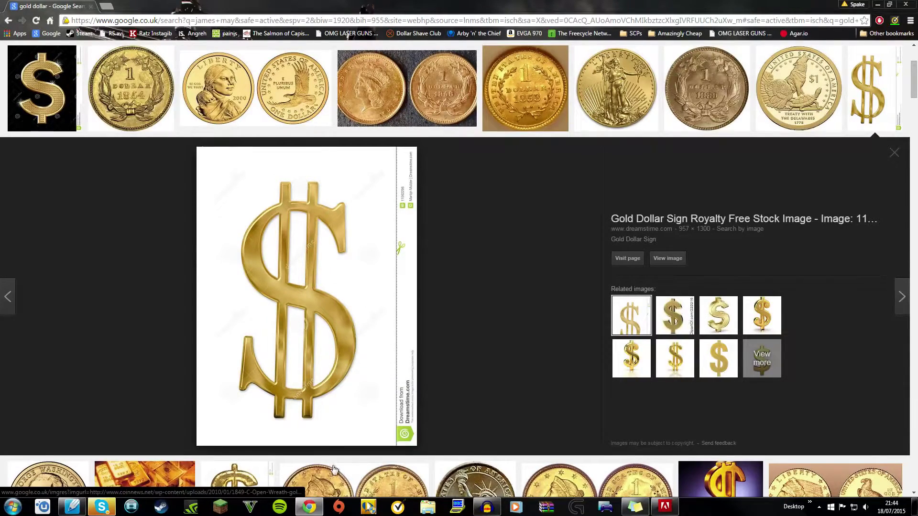
click(72, 507)
- Paste the dollar picture, cut it out, and shrink it to hang below the chain
key(ctrl+v)
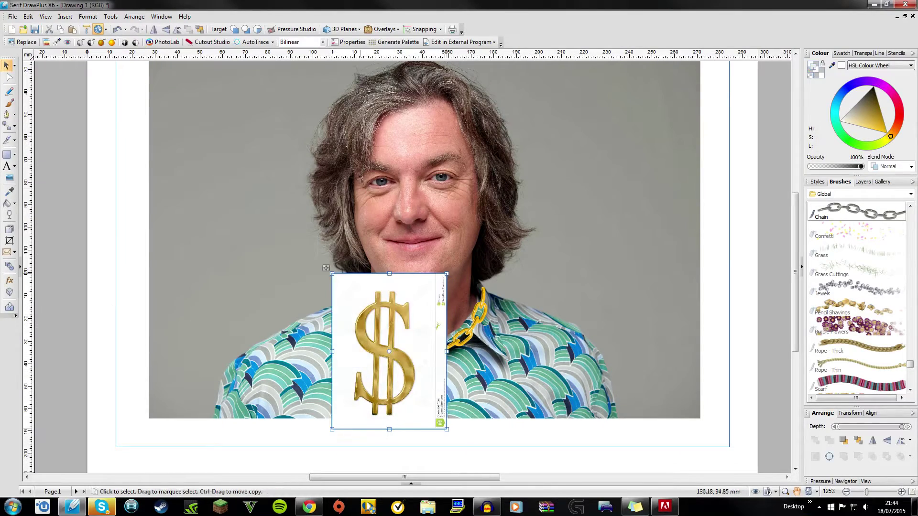
click(208, 41)
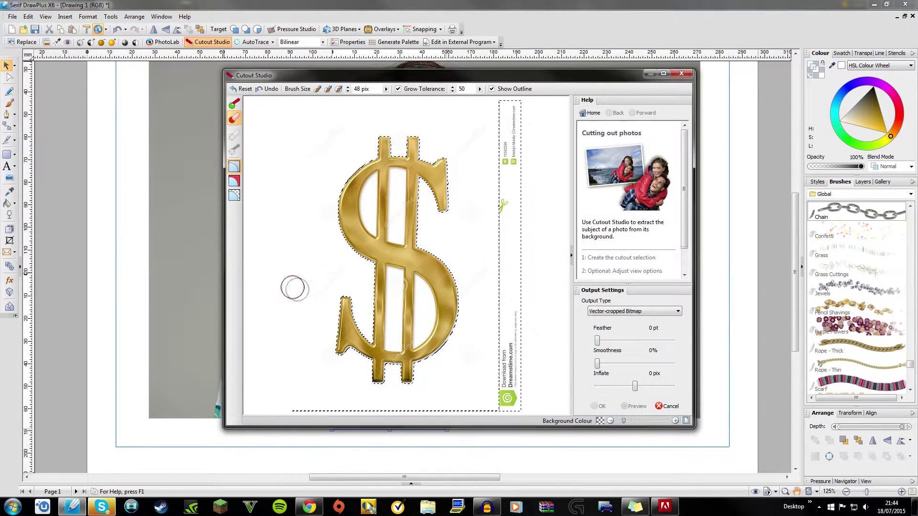
click(598, 406)
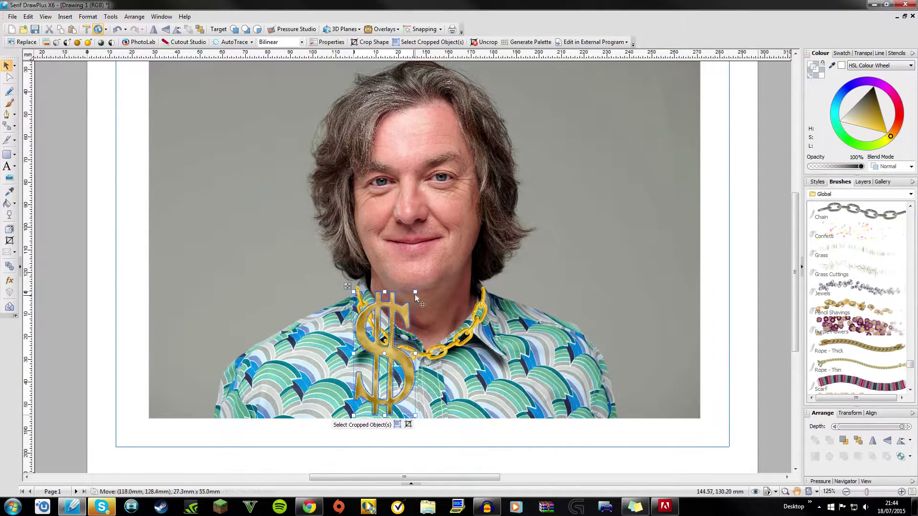
mouse_move(415, 293)
mouse_down()
mouse_move(382, 358)
mouse_move(436, 362)
mouse_up()
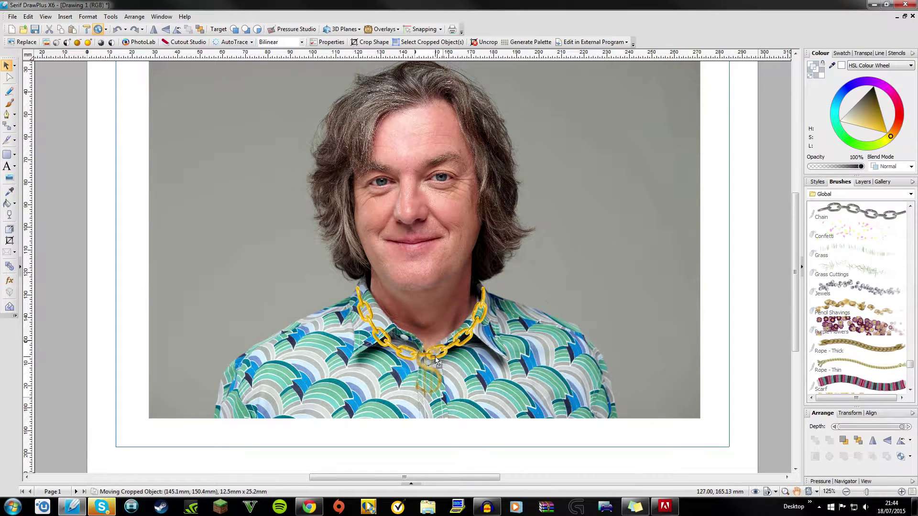
click(459, 445)
- Reselect the dollar sign and refine its cutout in Cutout Studio
click(441, 379)
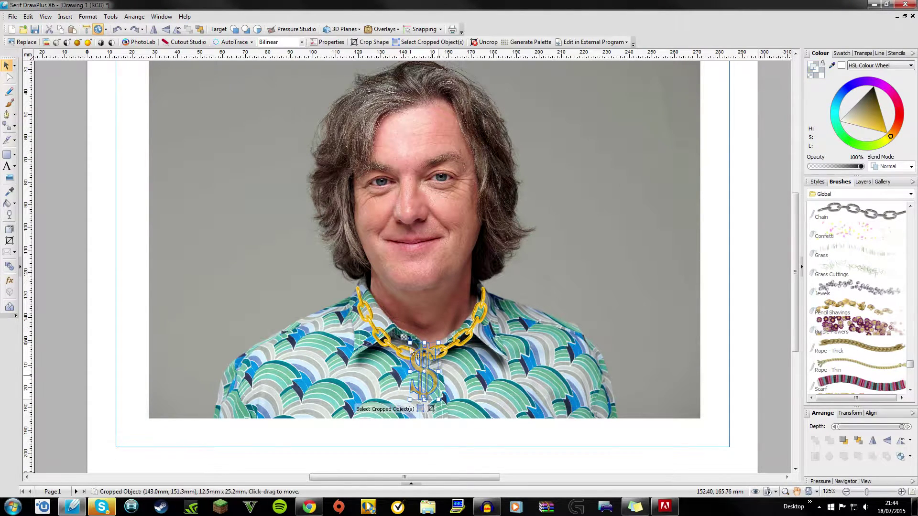
click(185, 42)
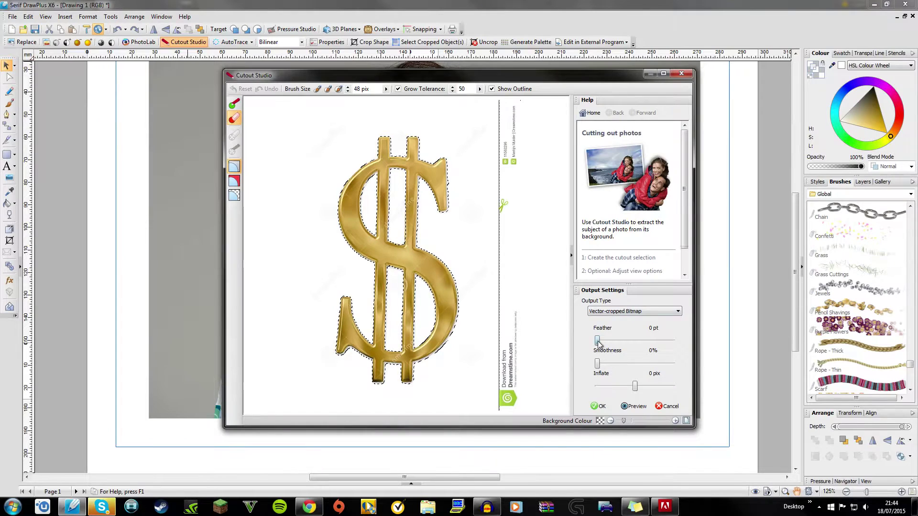
click(599, 406)
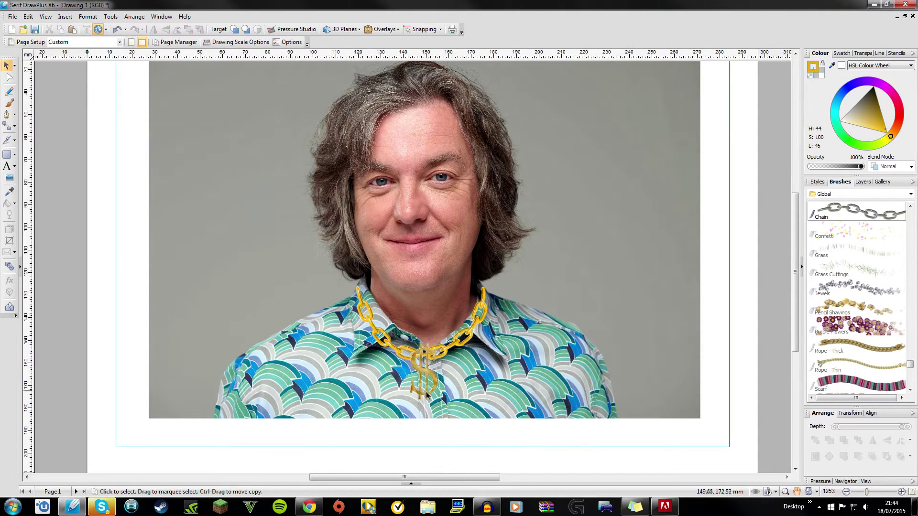
scroll(579, 419, up, 1)
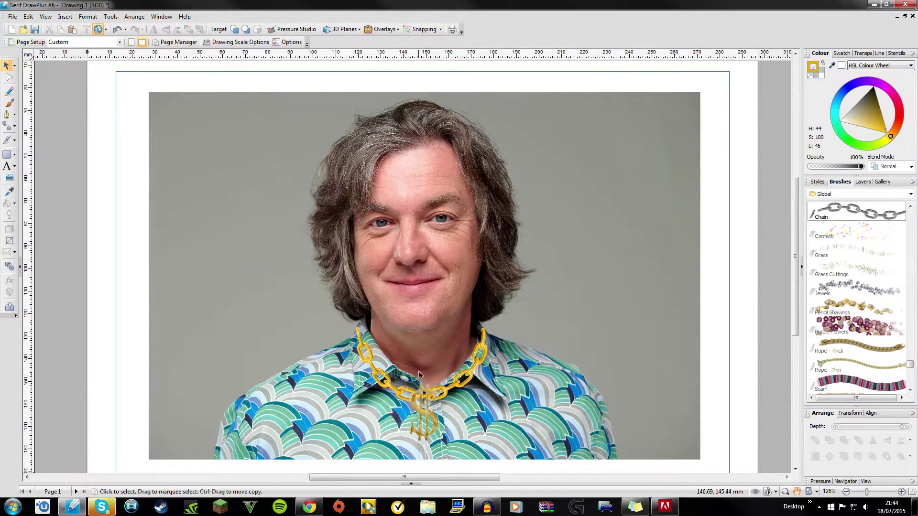
scroll(578, 419, down, 1)
- Search Google Images for 'bandanna' and return to the portrait drawing
click(310, 507)
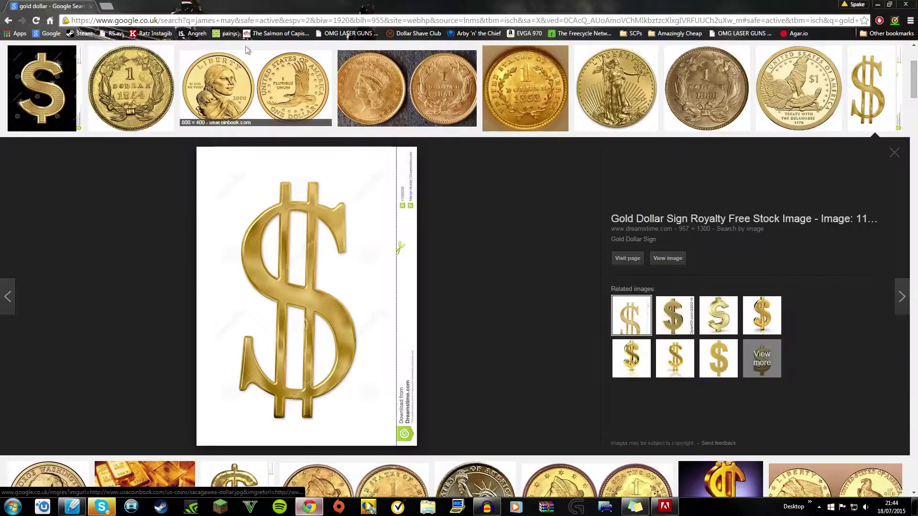
scroll(459, 239, up, 5)
text(b)
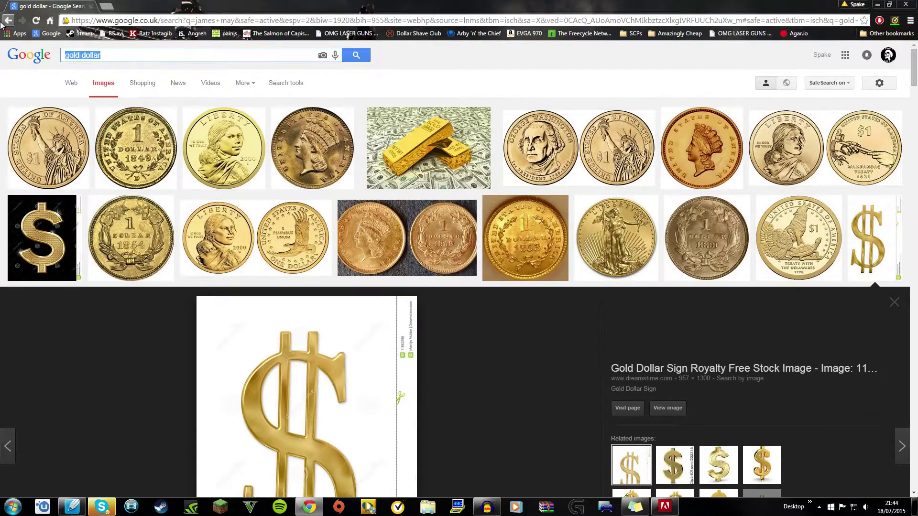
text(andanna)
key(Return)
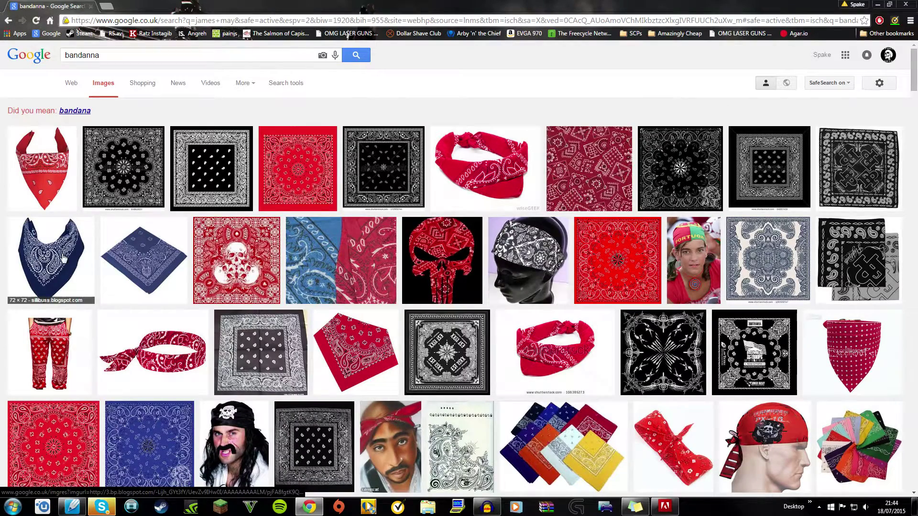
click(72, 506)
- Cut the pasted bandanna out of its white background, removing its straps
click(314, 340)
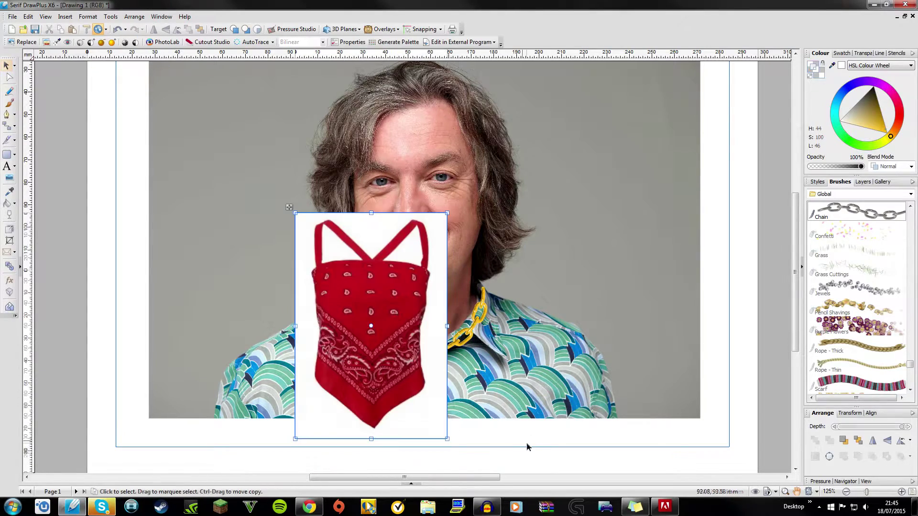
click(209, 42)
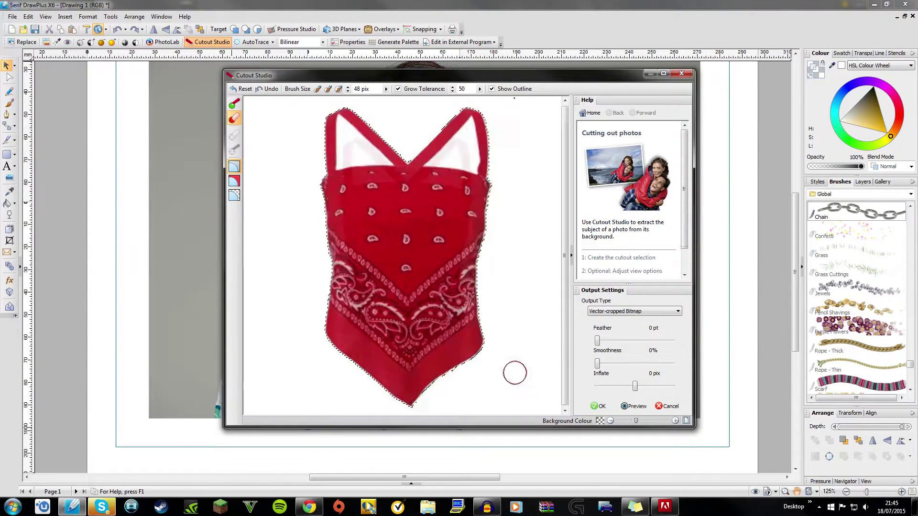
scroll(513, 373, up, 1)
mouse_move(313, 163)
mouse_down()
mouse_move(281, 137)
mouse_move(549, 144)
mouse_up()
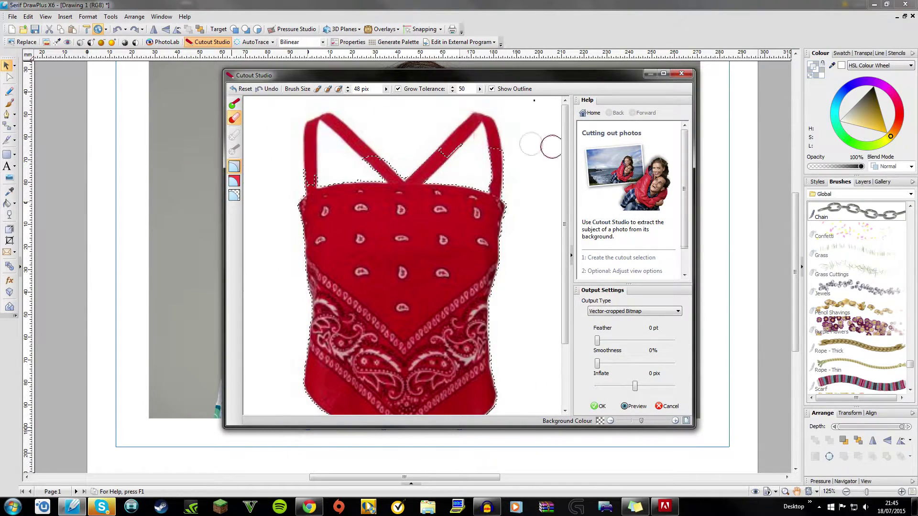
key(Return)
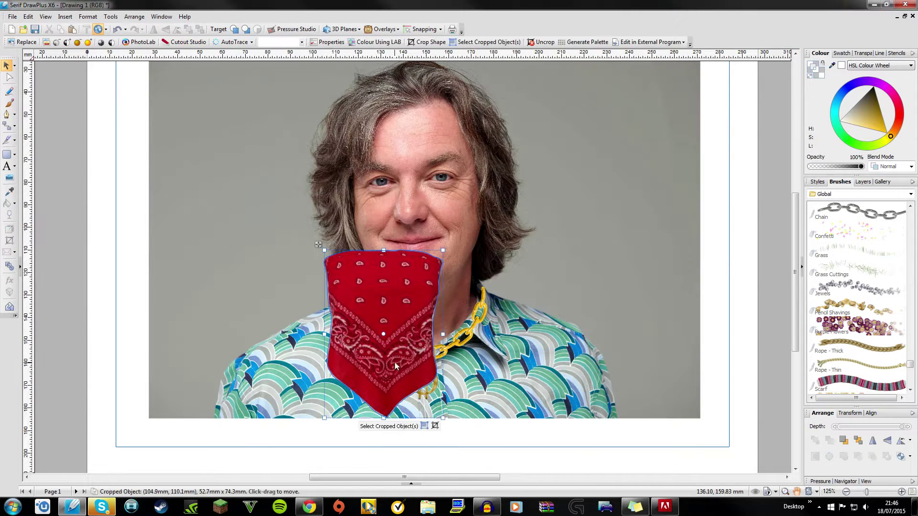
- Move the bandanna up and enlarge it to cover the man's mouth and chin
mouse_move(395, 361)
mouse_down()
mouse_move(447, 318)
mouse_move(444, 329)
mouse_up()
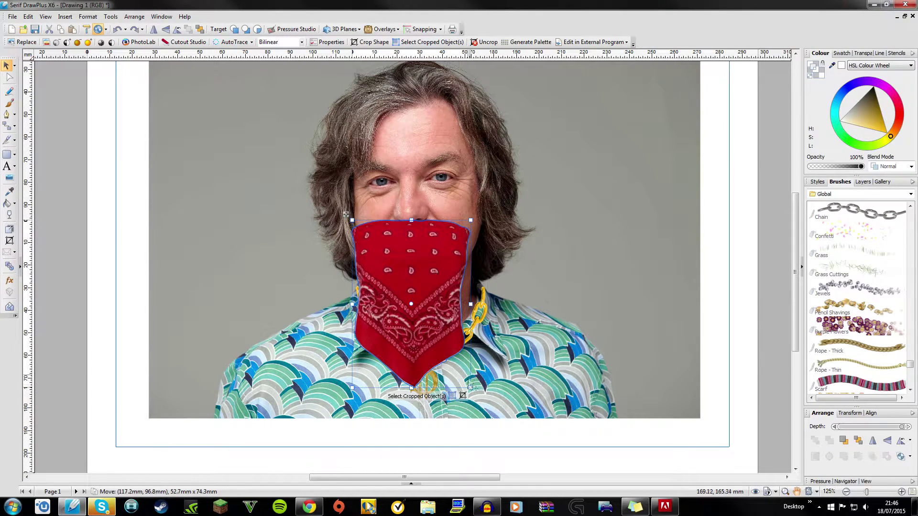
drag(471, 389, 477, 393)
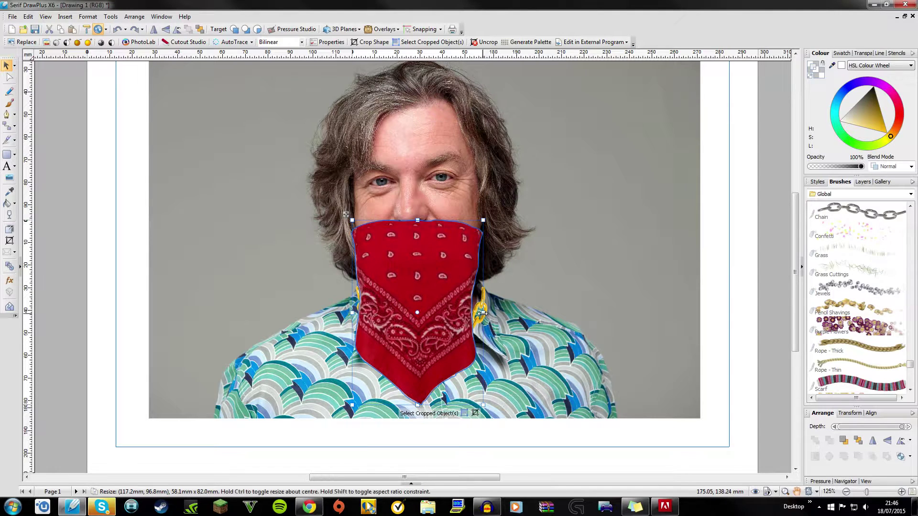
mouse_move(485, 358)
mouse_down()
mouse_move(493, 354)
mouse_move(449, 360)
mouse_up()
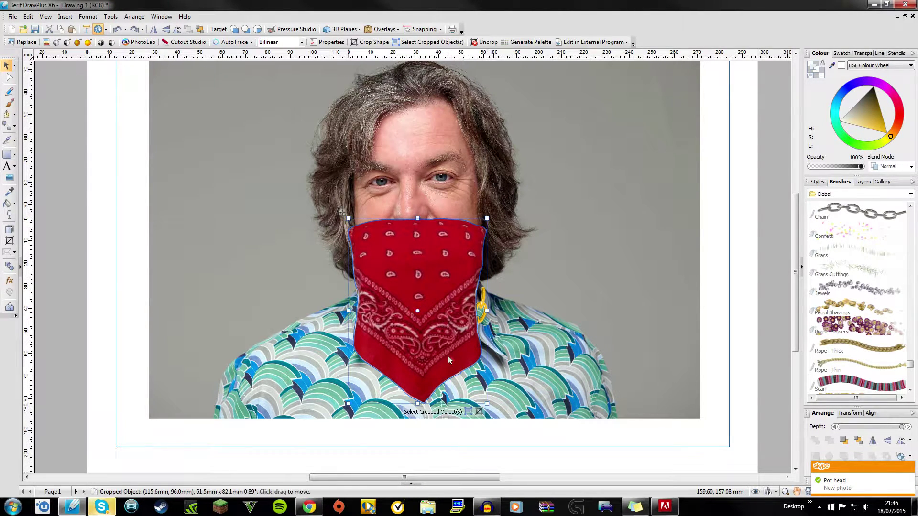
key(alt+Tab)
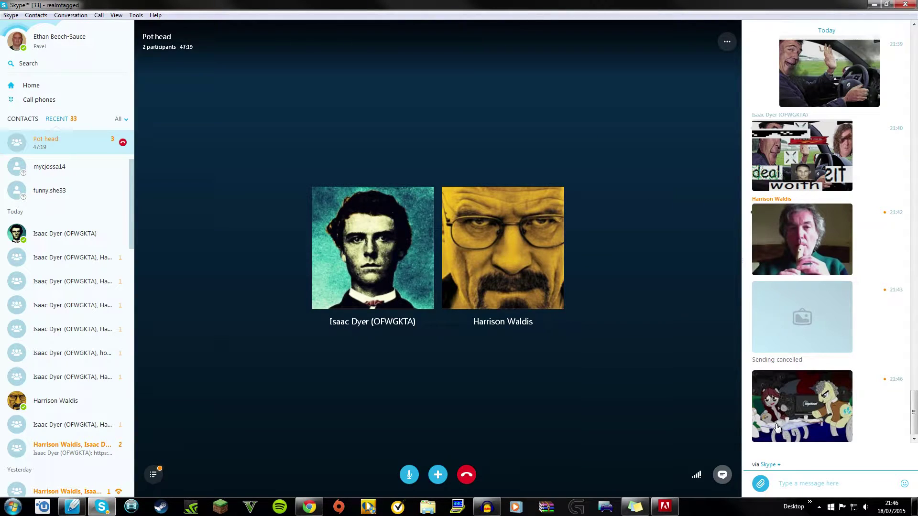
key(alt+Tab)
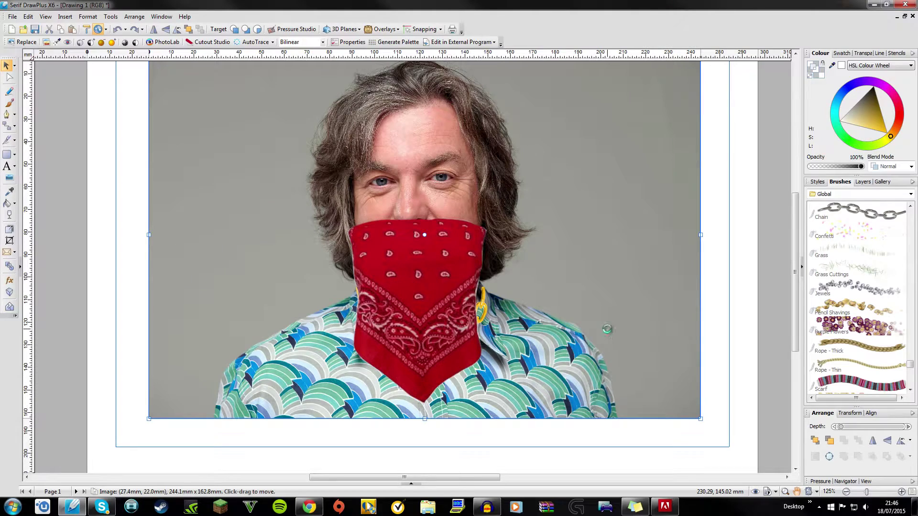
- Zoom in on the face and draw a curved Knife cut looping around the bandanna
key(Delete)
scroll(482, 282, up, 1)
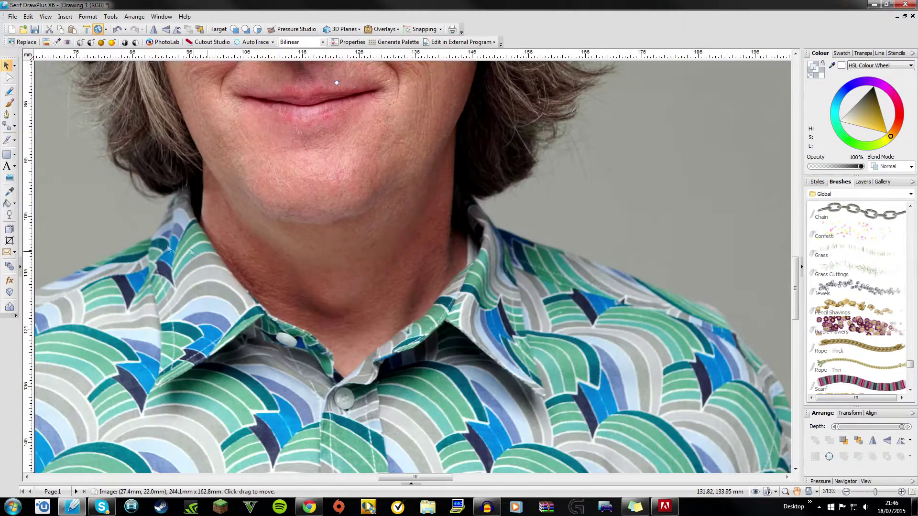
scroll(482, 281, up, 1)
click(7, 140)
scroll(82, 237, down, 3)
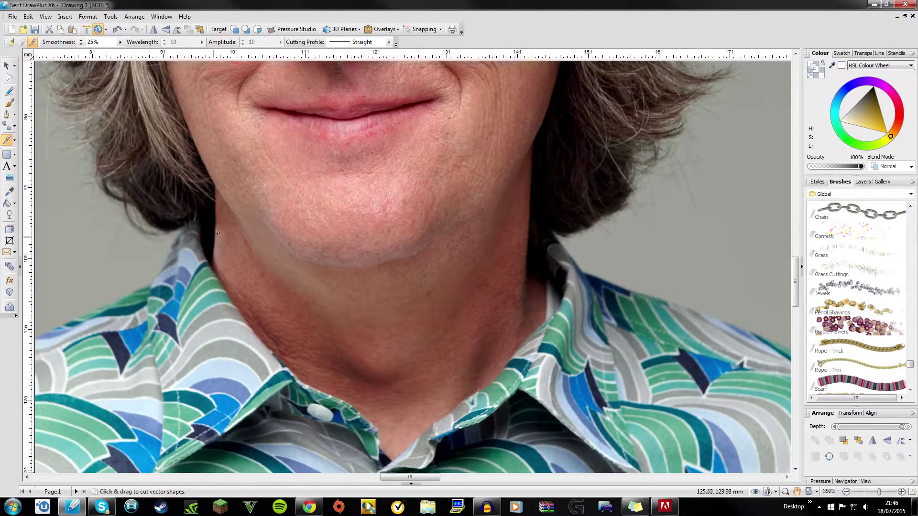
scroll(222, 218, up, 1)
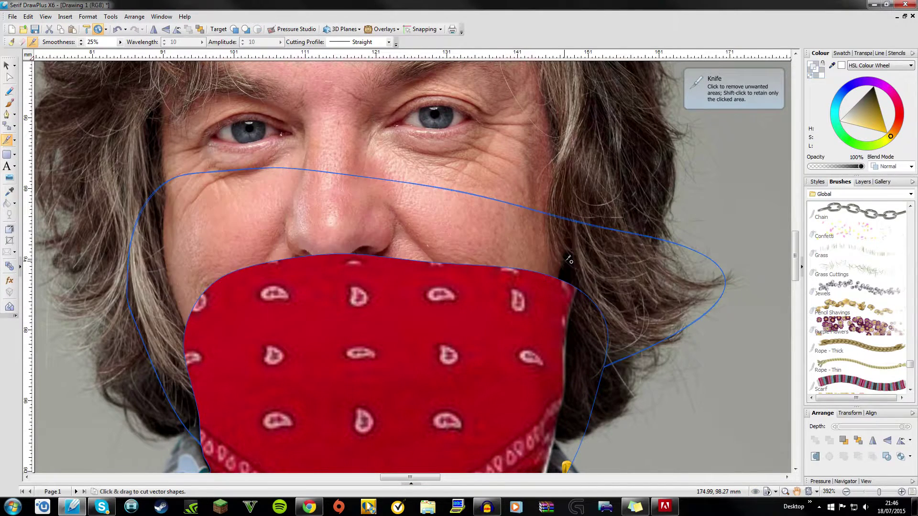
scroll(231, 406, down, 3)
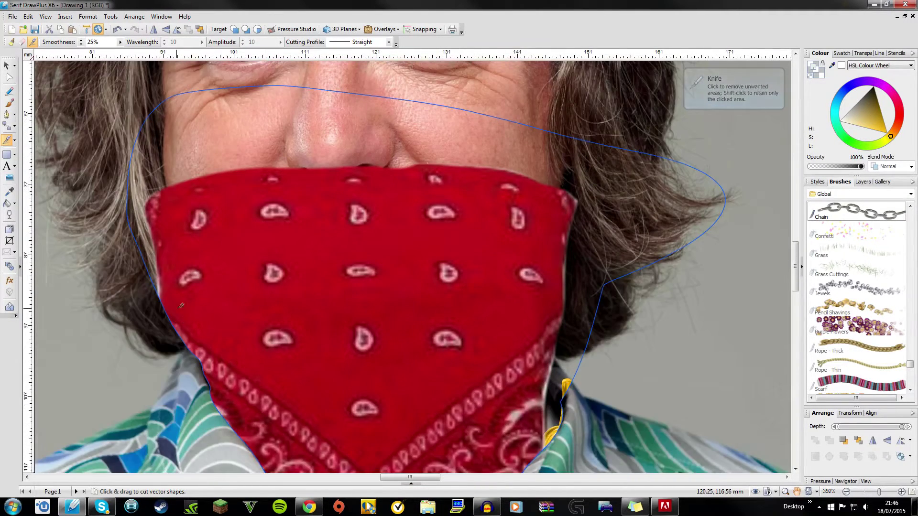
click(159, 210)
scroll(159, 210, down, 5)
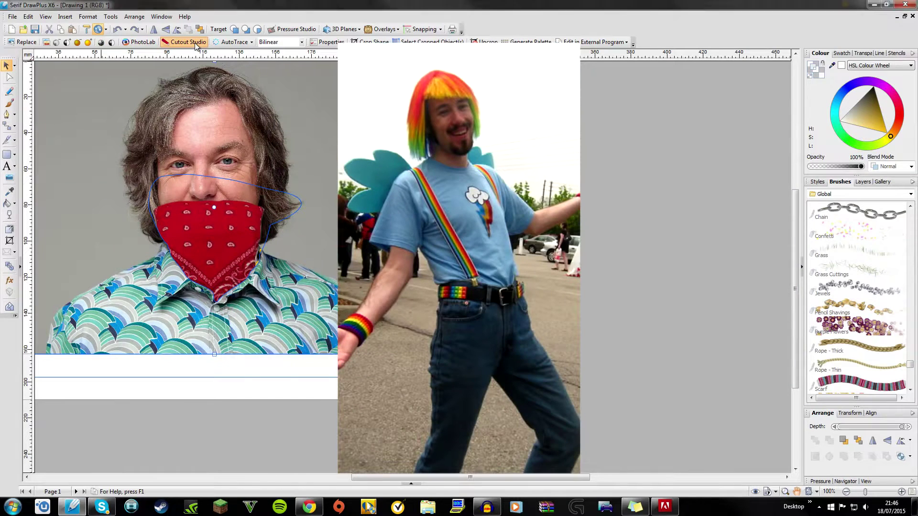
- Send the portrait photo to the back so the bandanna and dollar chain appear in front
click(196, 43)
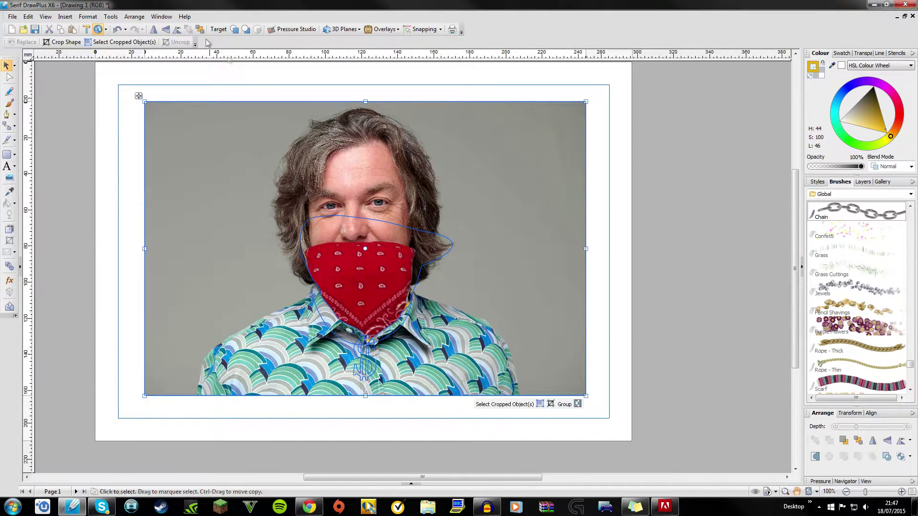
key(shift+F6)
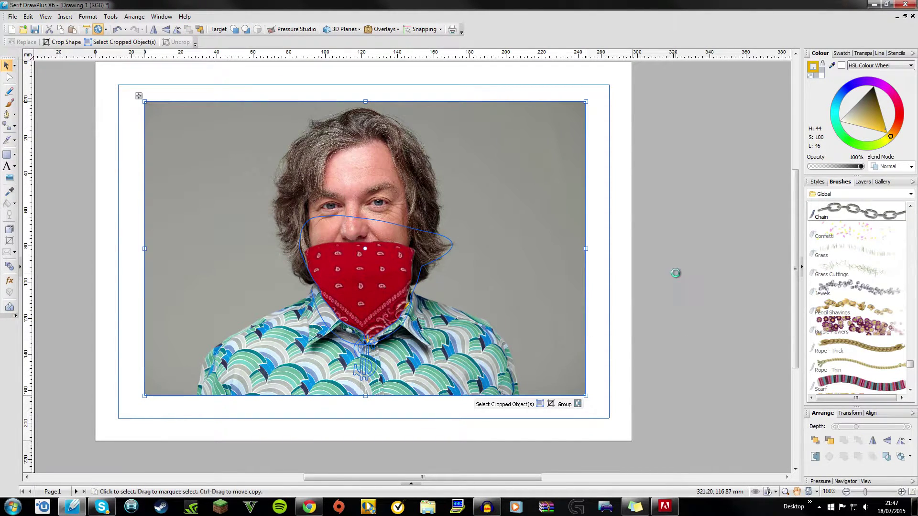
click(669, 290)
click(339, 286)
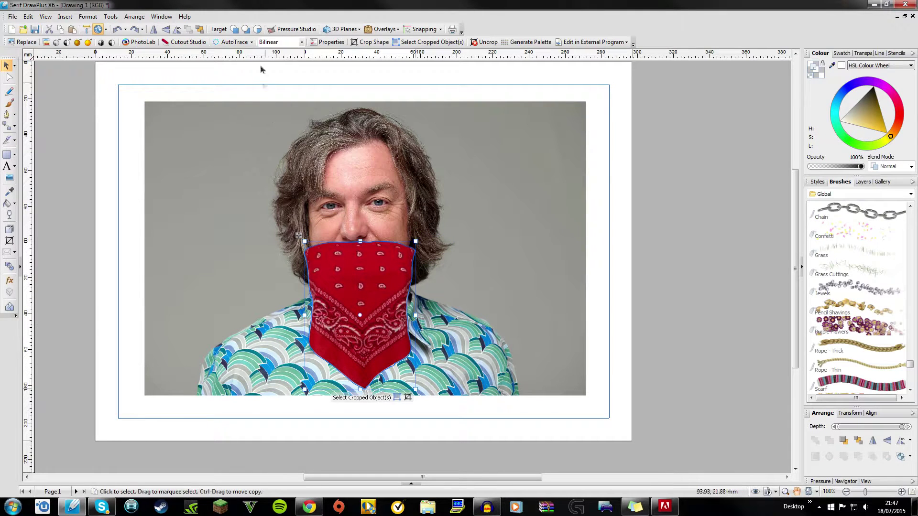
click(202, 35)
key(Tab)
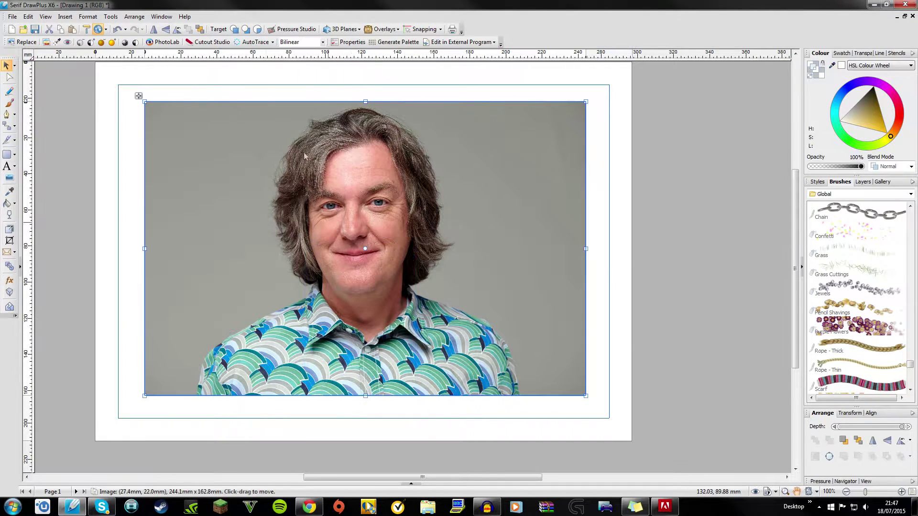
click(200, 35)
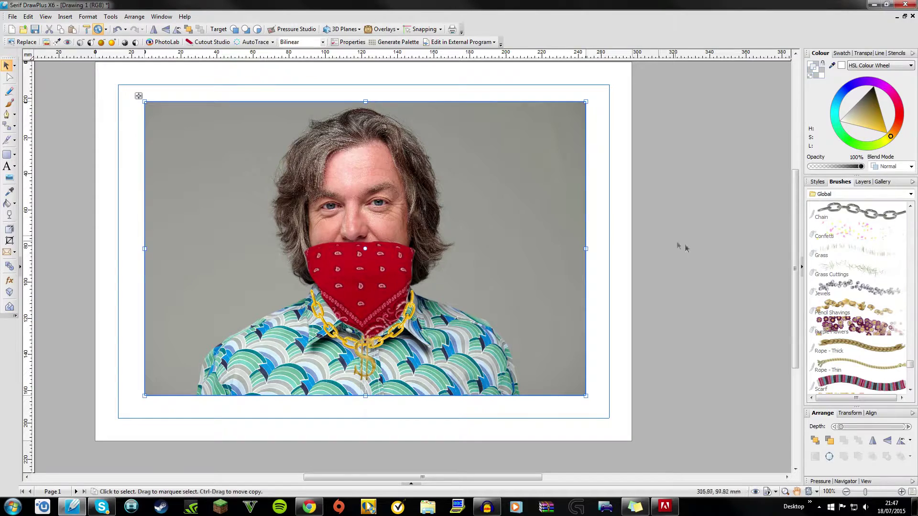
- Zoom in on the nose and pasted gold ring, toggling the Knife and Pointer tools
click(684, 272)
scroll(391, 194, up, 2)
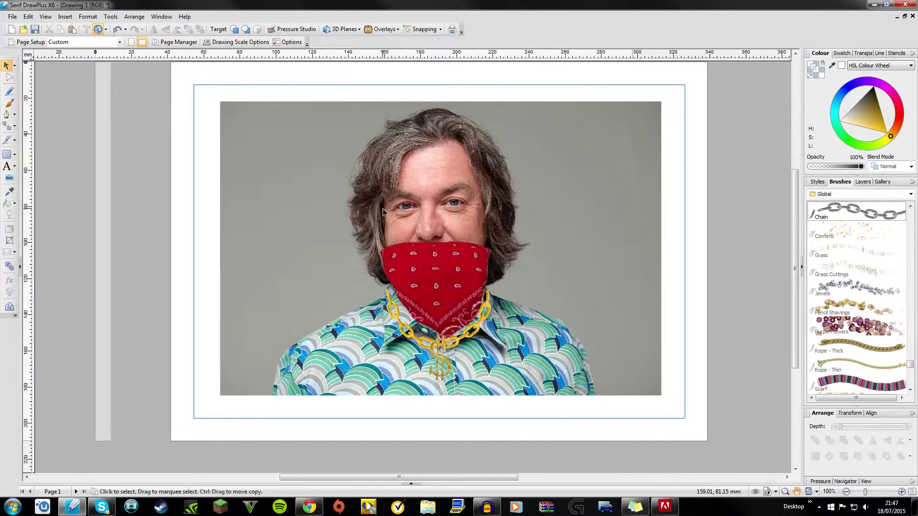
scroll(353, 193, up, 2)
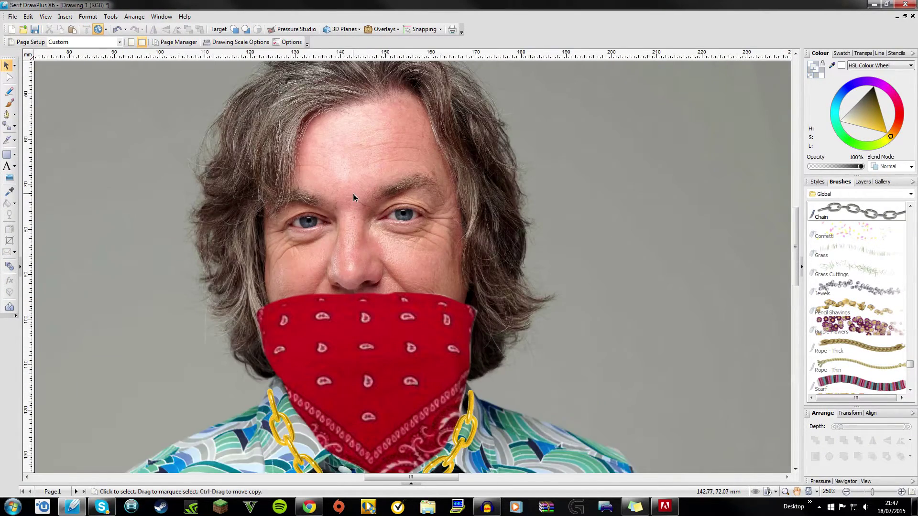
key(alt+Tab)
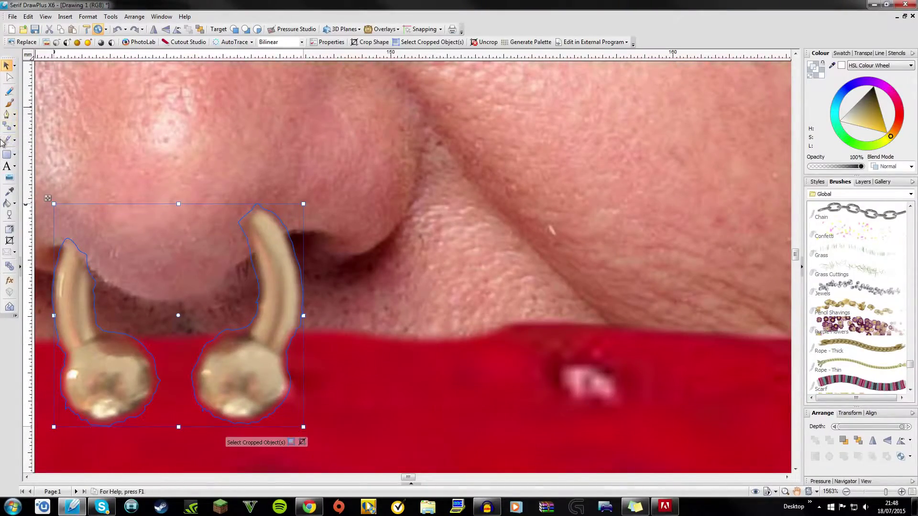
click(7, 139)
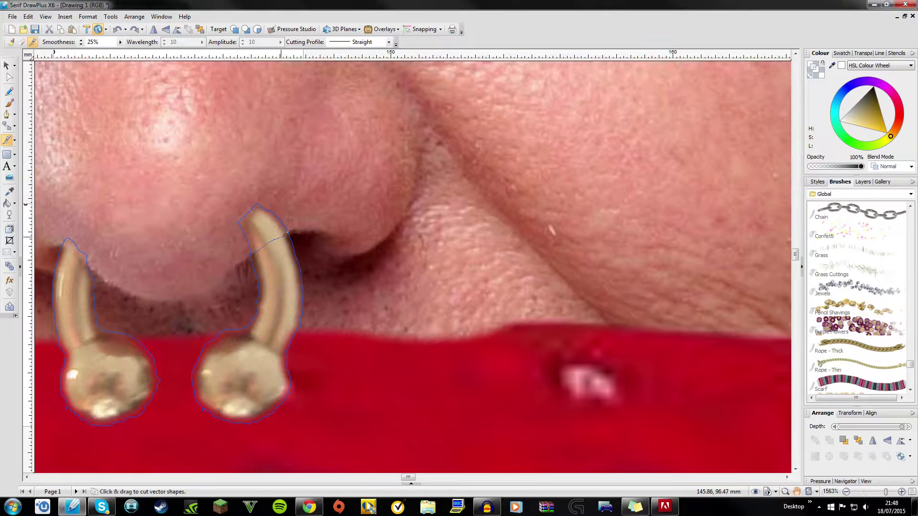
scroll(206, 206, down, 3)
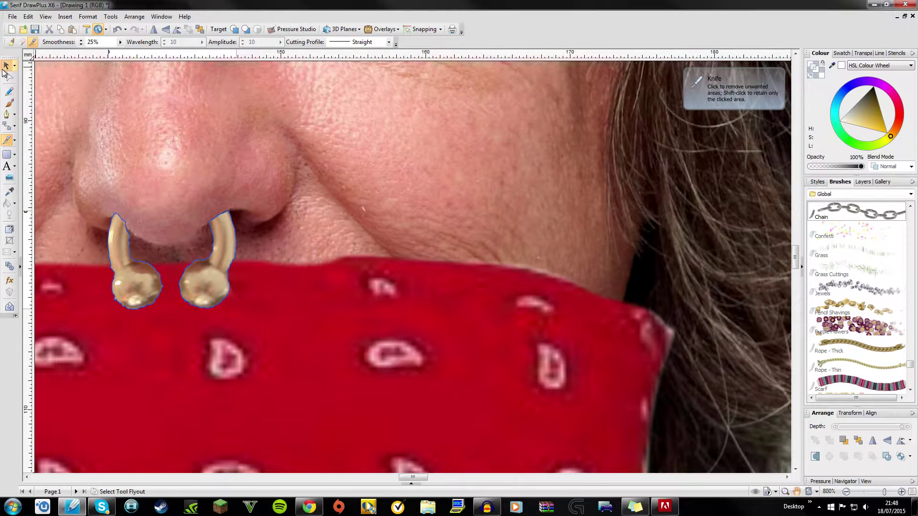
click(6, 65)
- Cut out both halves of the gold septum ring from their photo background
click(210, 283)
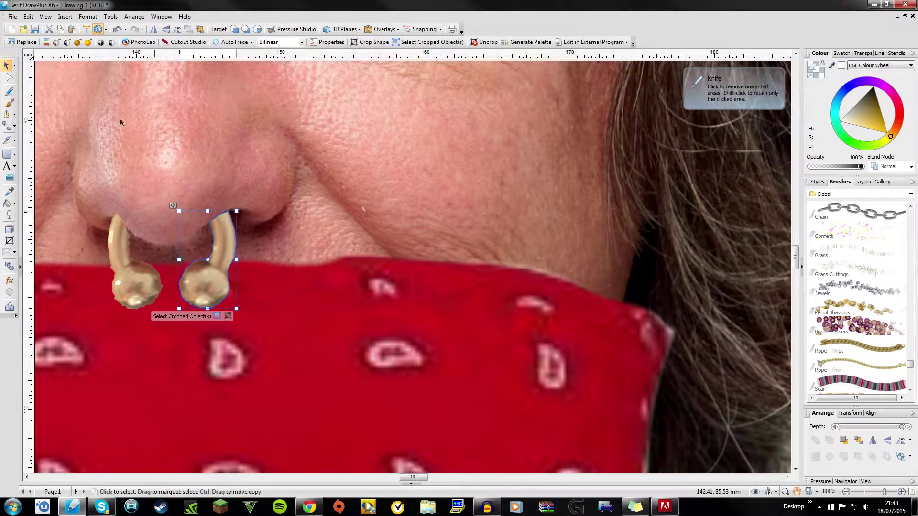
click(184, 42)
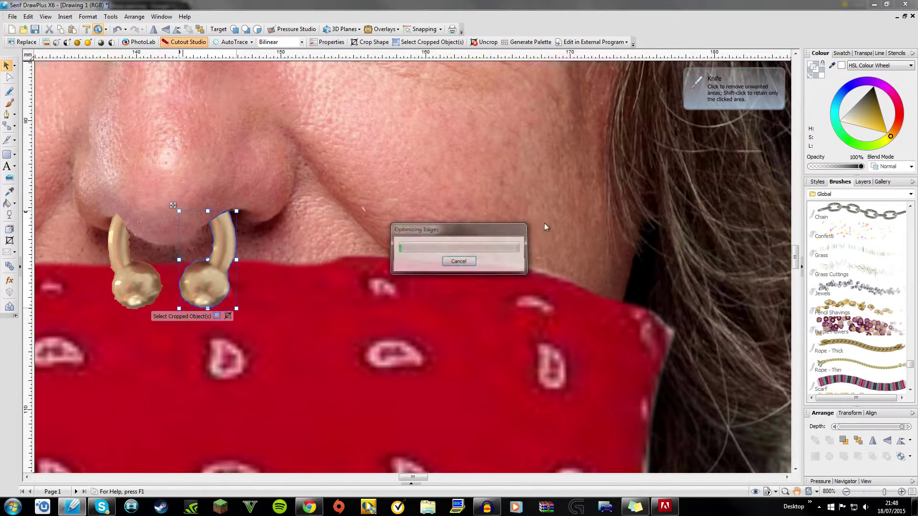
click(594, 406)
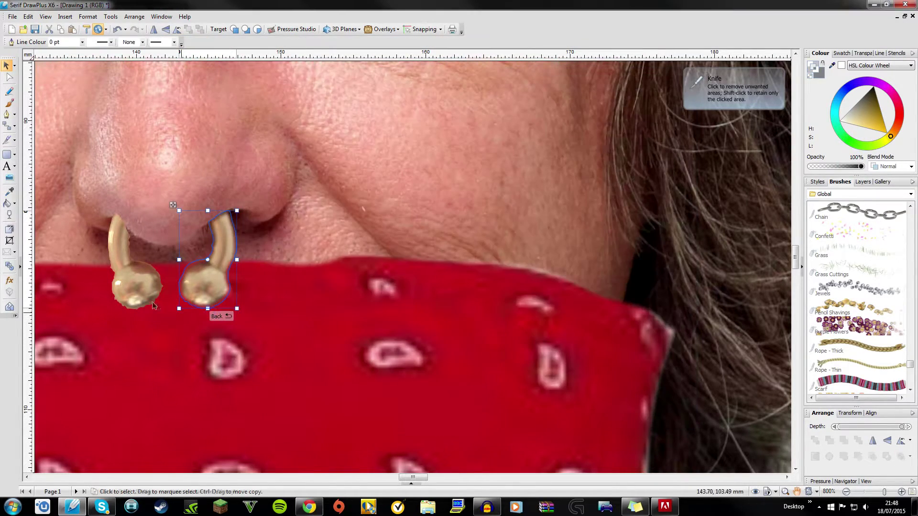
click(134, 279)
click(184, 42)
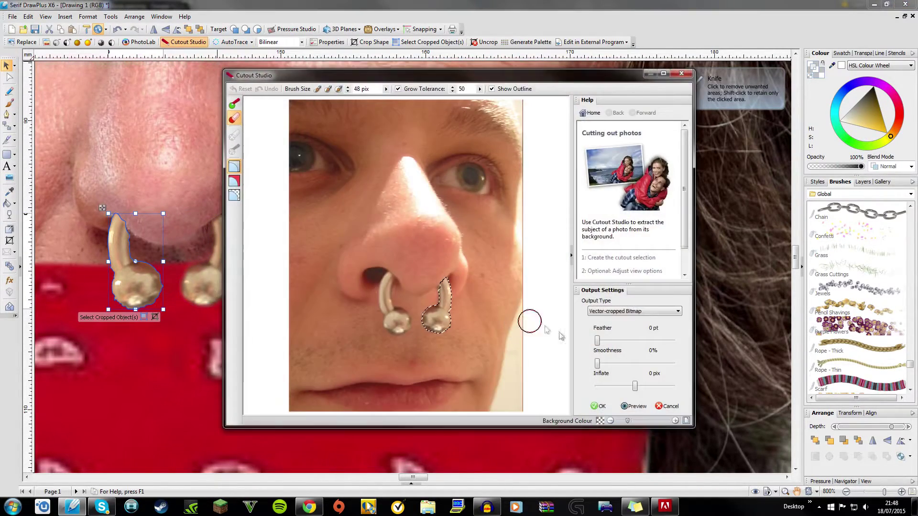
click(597, 406)
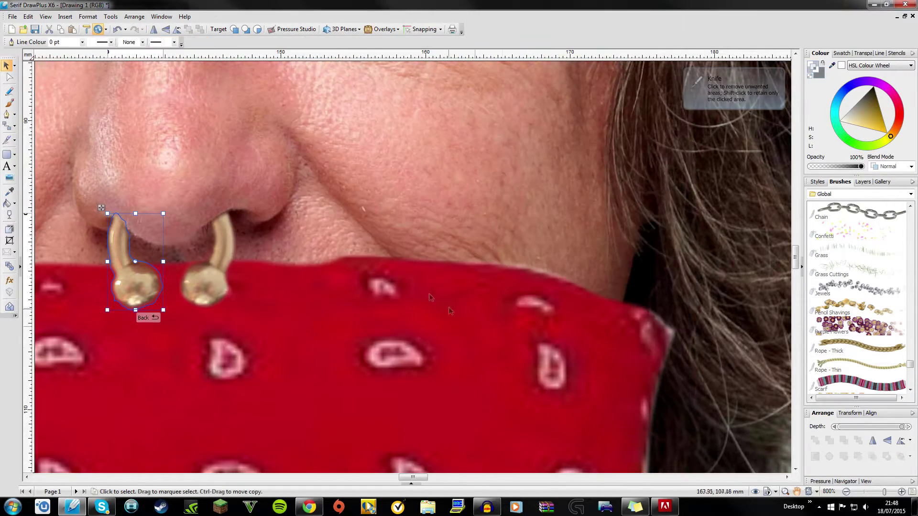
scroll(419, 291, down, 10)
key(Escape)
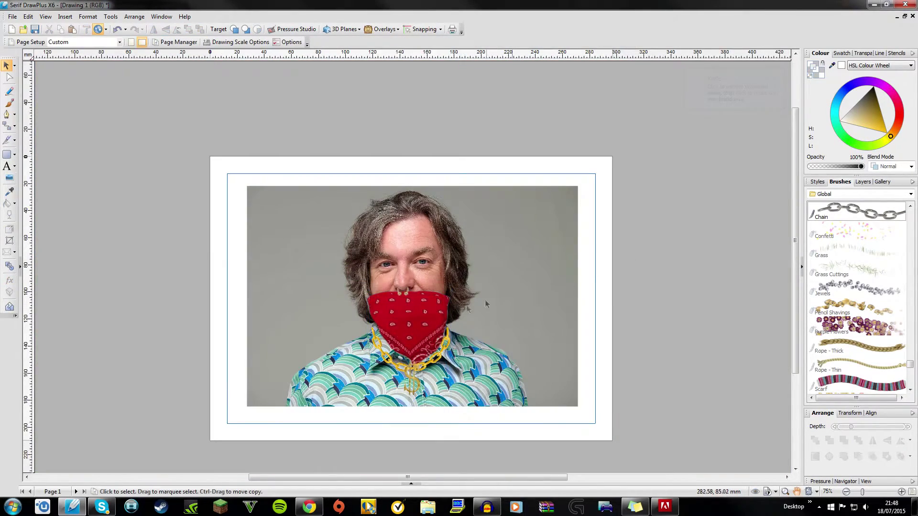
scroll(485, 300, up, 3)
scroll(470, 282, up, 1)
scroll(449, 291, up, 1)
scroll(459, 281, up, 1)
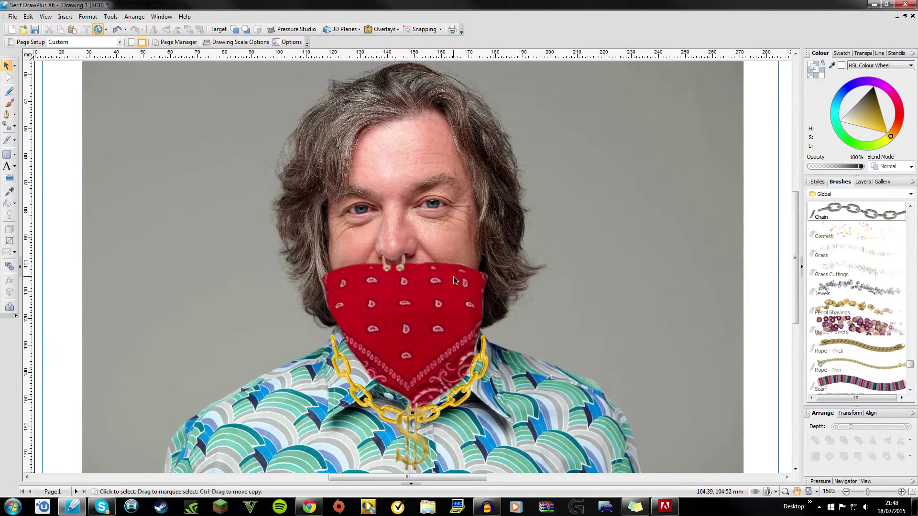
scroll(417, 184, up, 1)
scroll(559, 184, down, 3)
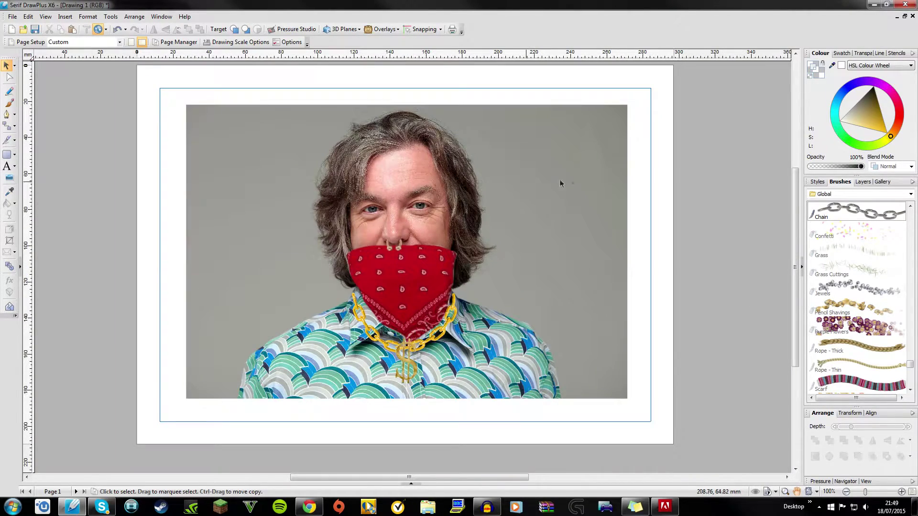
scroll(506, 193, up, 1)
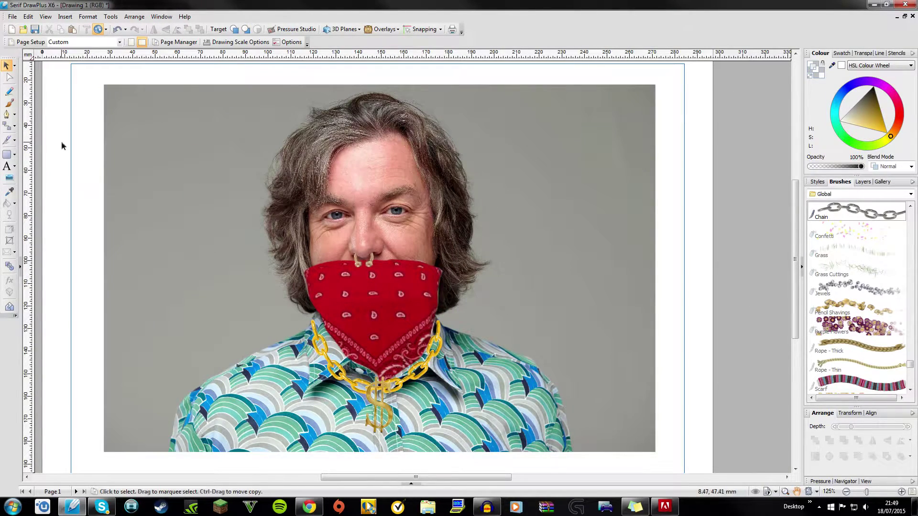
key(ctrl+a)
click(12, 16)
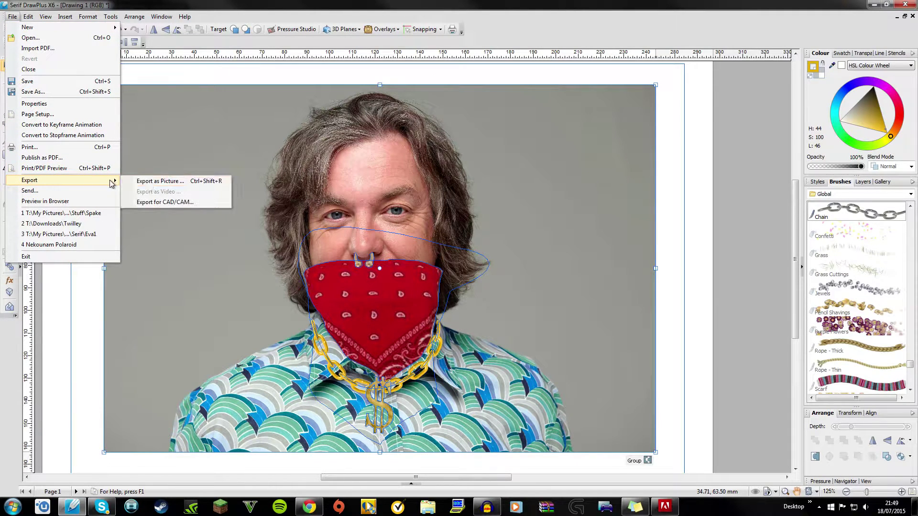
click(623, 228)
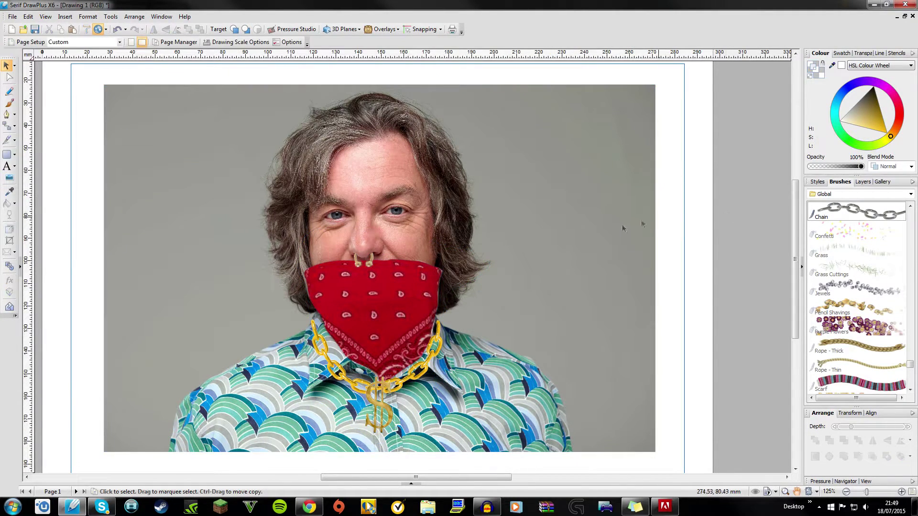
click(373, 300)
scroll(372, 296, up, 4)
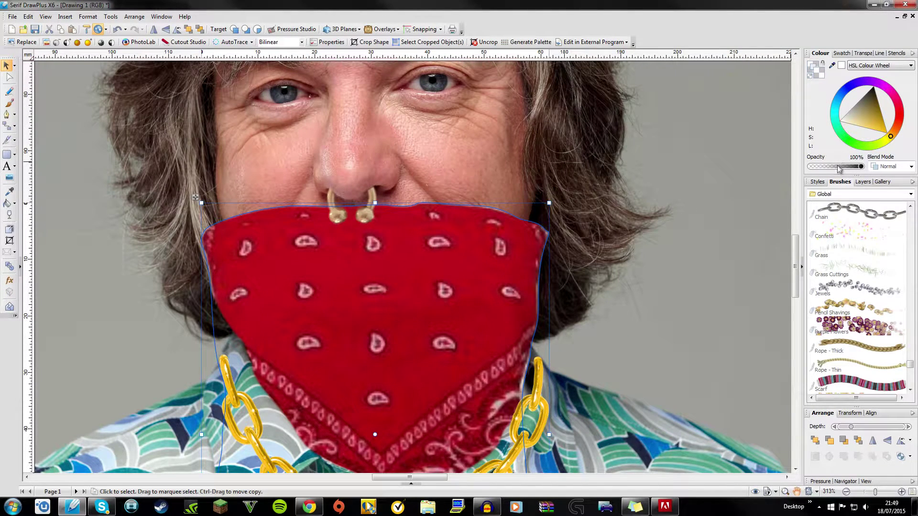
- Lower the bandana's opacity, cut its mouth opening, and enlarge the joint slightly
drag(838, 168, 830, 167)
scroll(372, 229, up, 2)
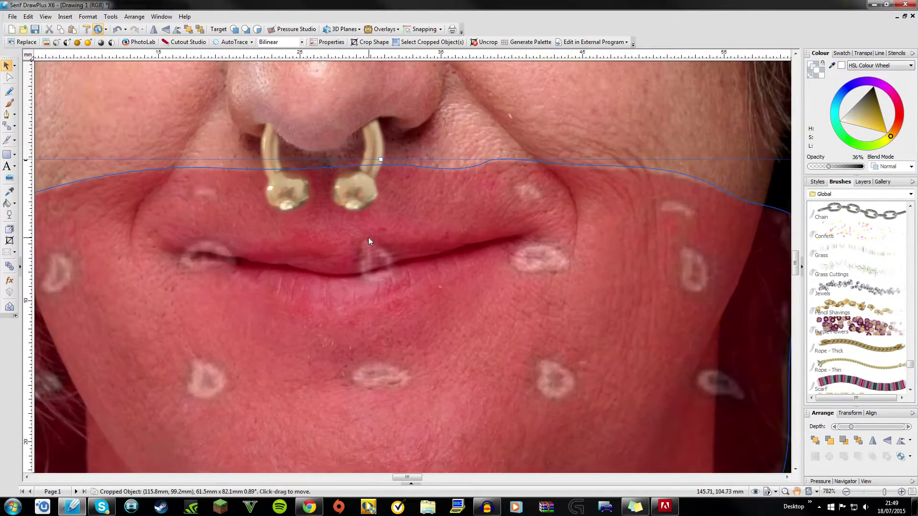
scroll(368, 237, up, 2)
click(8, 141)
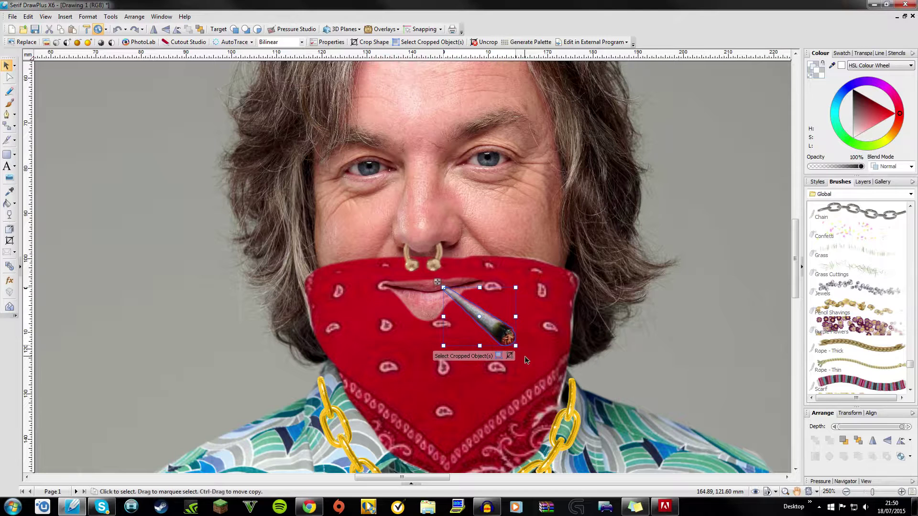
mouse_move(523, 352)
mouse_down()
mouse_move(538, 365)
mouse_move(514, 343)
mouse_up()
scroll(401, 260, up, 3)
scroll(401, 260, up, 1)
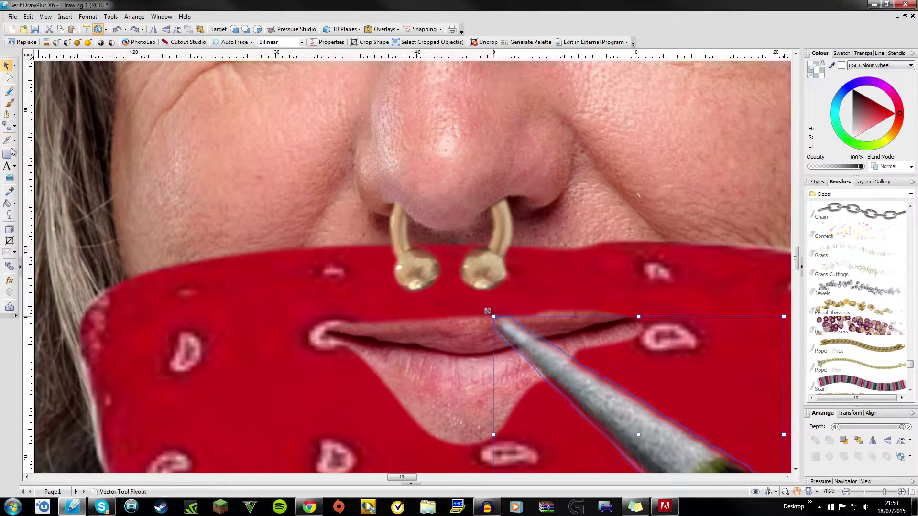
- Trim the joint's end at the lips with the Knife and cut it out from its background
click(7, 140)
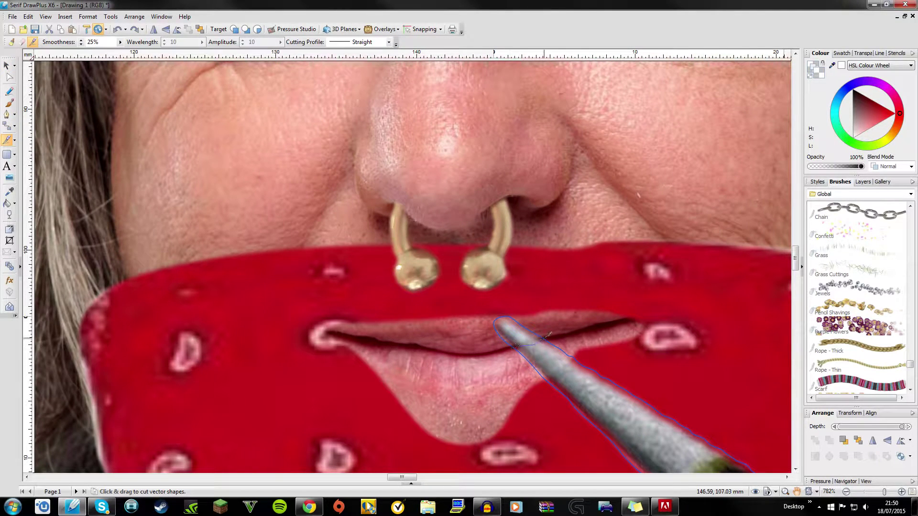
drag(547, 337, 546, 336)
click(509, 330)
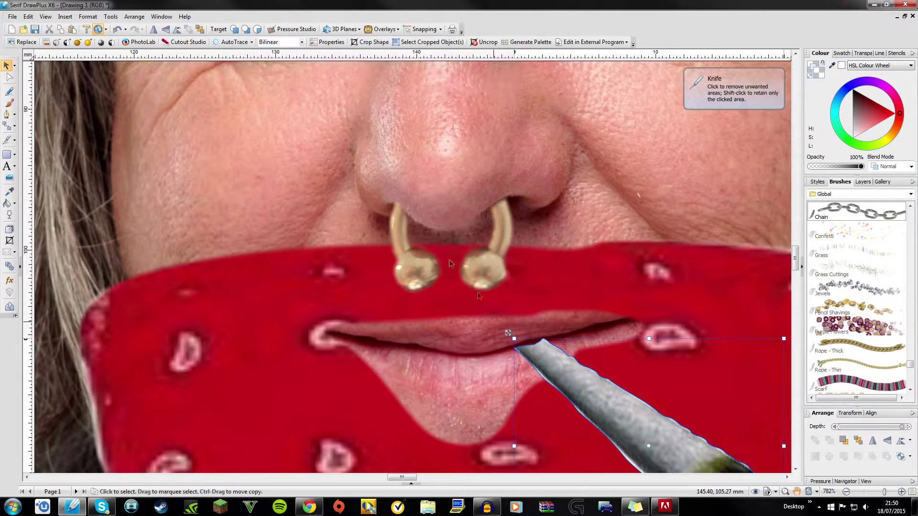
click(184, 42)
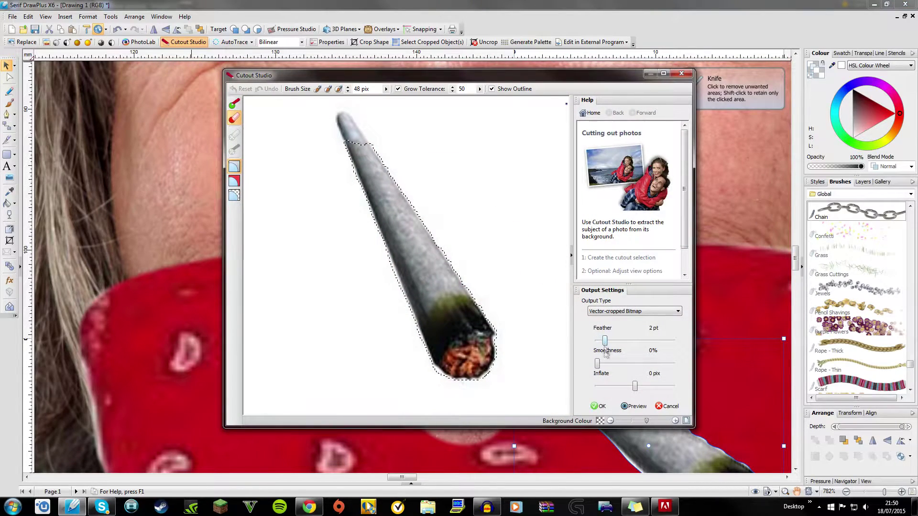
click(598, 406)
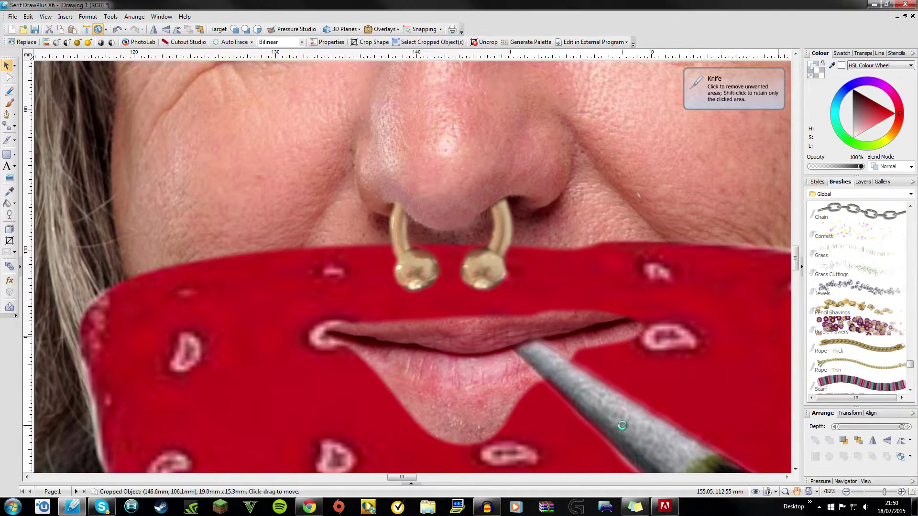
scroll(623, 425, down, 10)
click(252, 266)
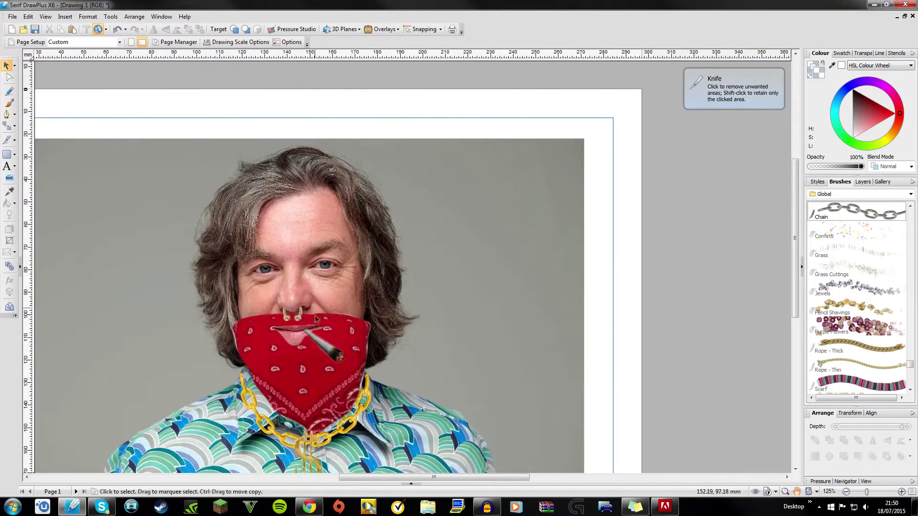
scroll(315, 318, up, 1)
scroll(315, 318, up, 1)
scroll(315, 318, up, 1)
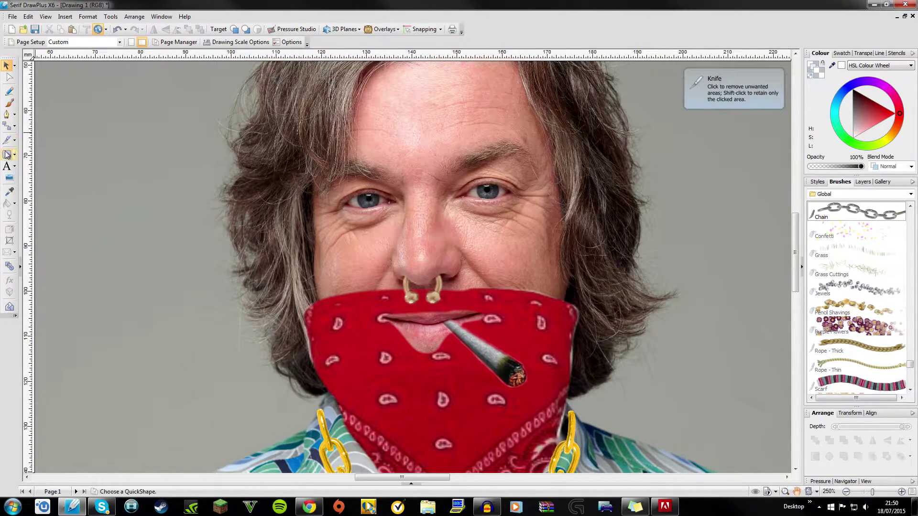
- Set up the Effects > Smoke brush in dark green at 57% opacity and 41 pt width
click(10, 103)
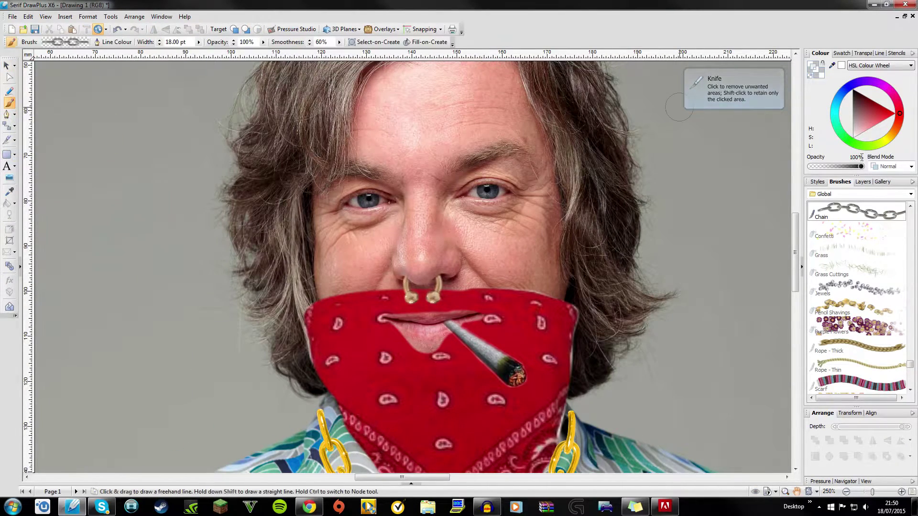
click(861, 195)
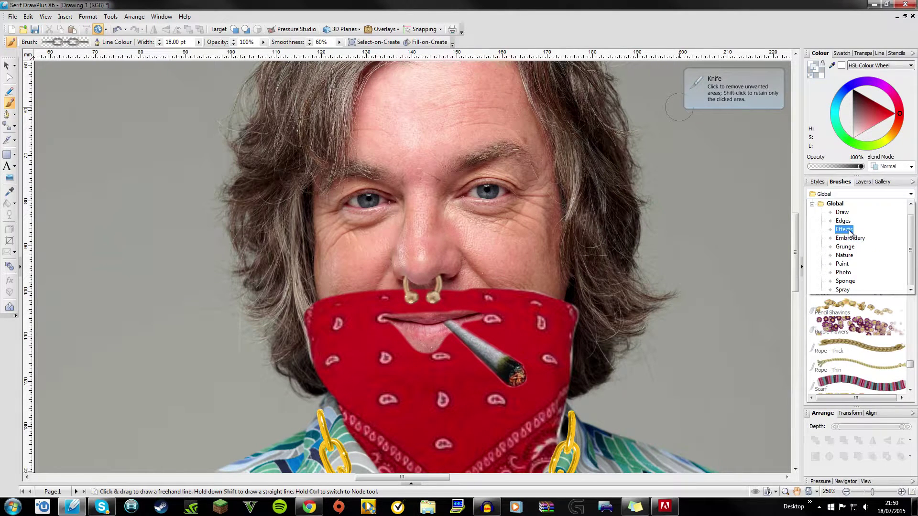
click(844, 230)
scroll(851, 310, down, 3)
click(852, 314)
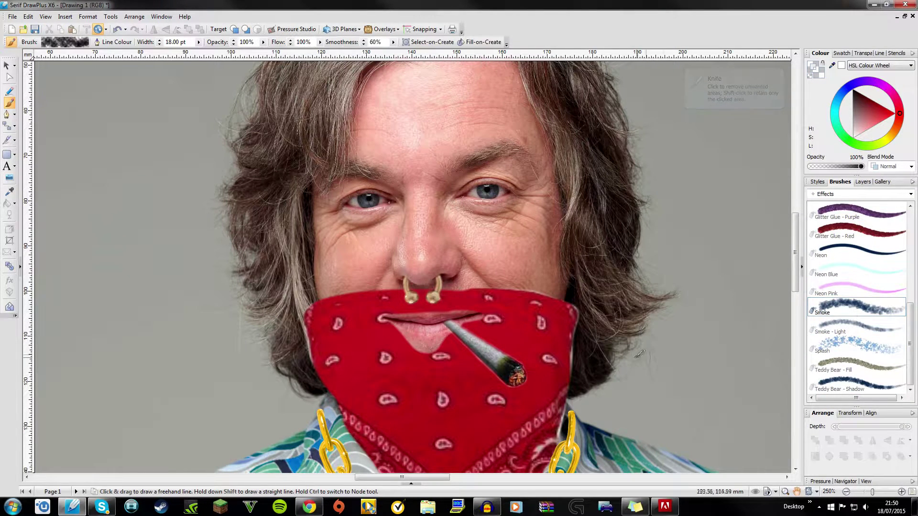
click(862, 148)
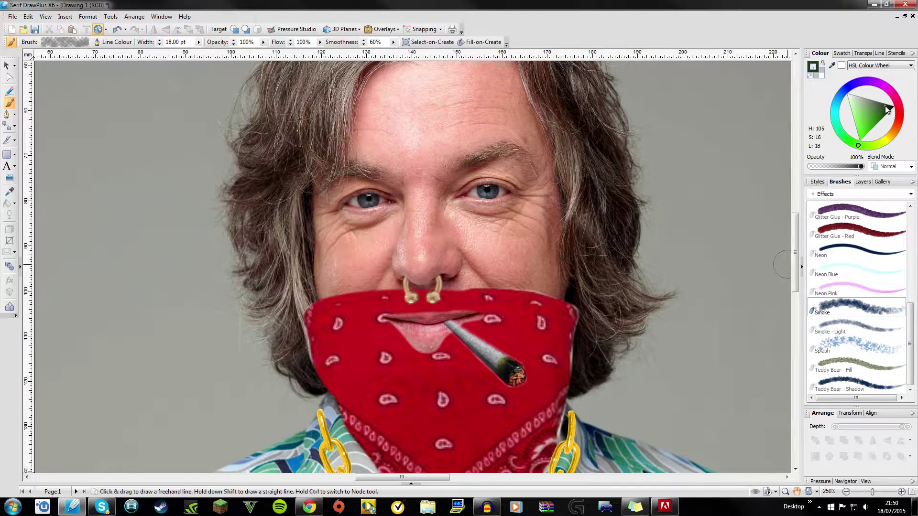
drag(541, 368, 569, 215)
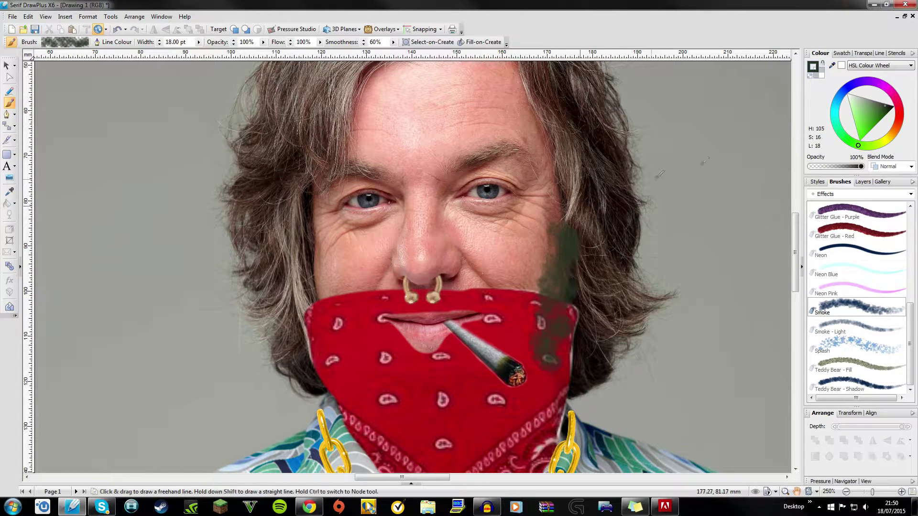
key(ctrl+z)
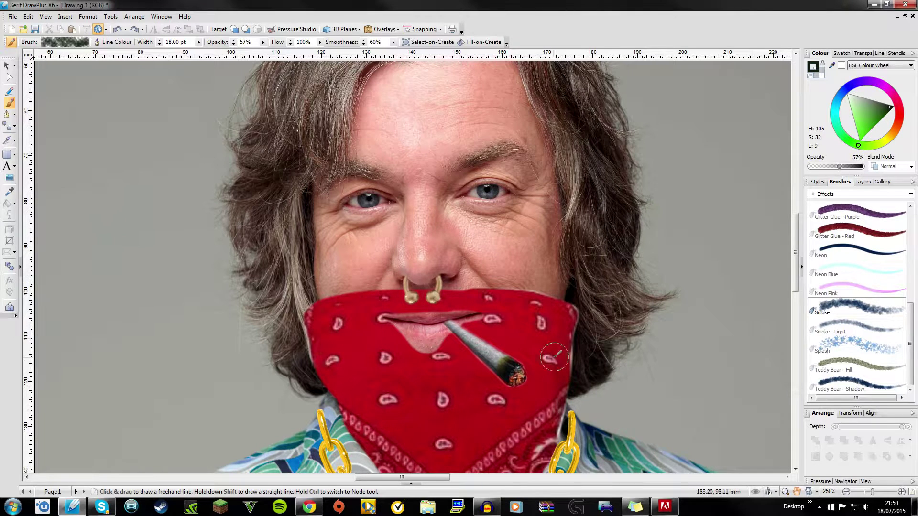
scroll(534, 208, down, 2)
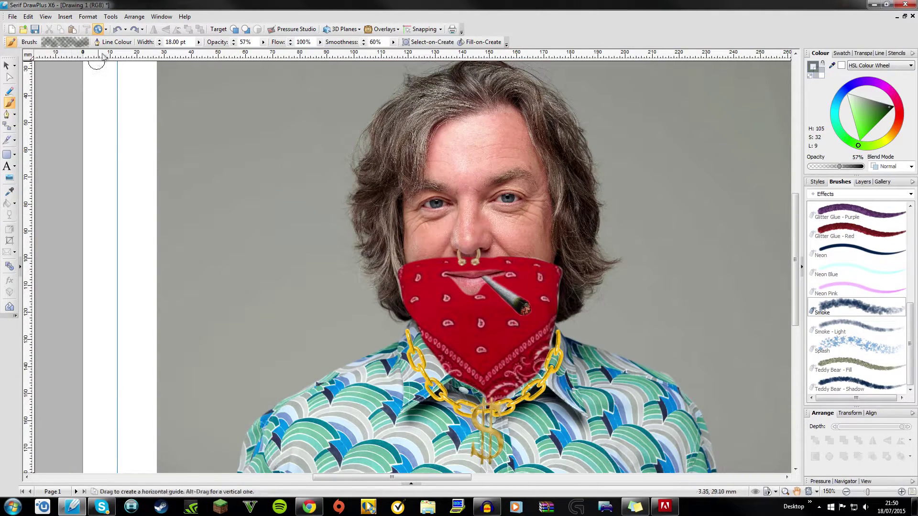
key(bracketright)
key(bracketright)
key(bracketright)
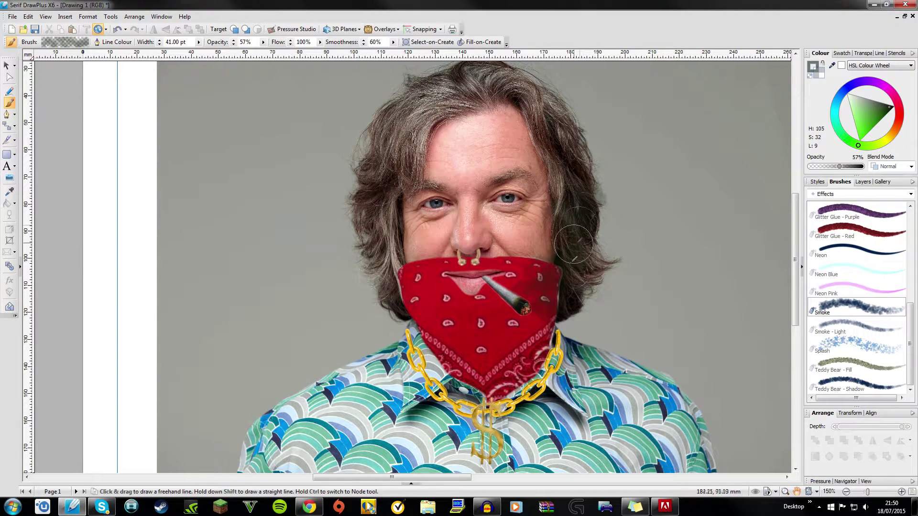
- Paint 98 pt smoke above the head, over the hair, into the upper-left corner and lower-left edge
drag(533, 297, 550, 191)
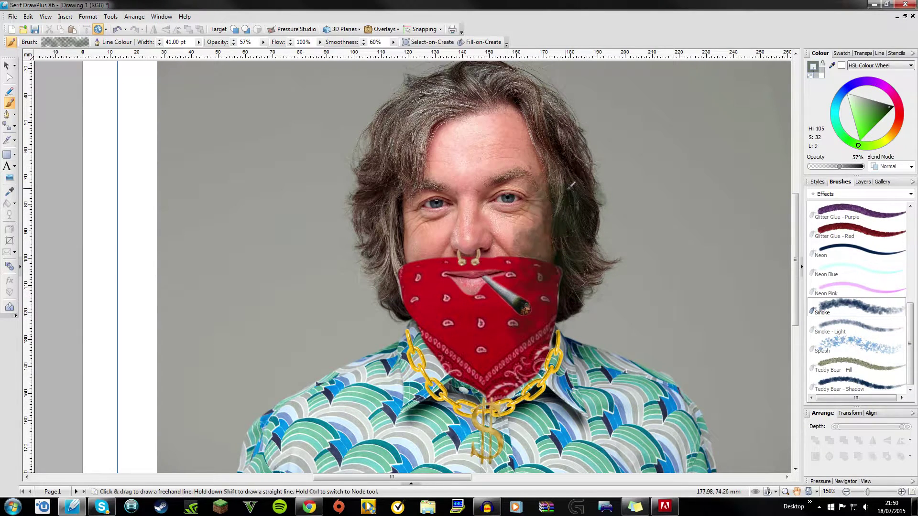
mouse_move(598, 96)
mouse_down()
mouse_move(320, 156)
mouse_move(208, 190)
mouse_up()
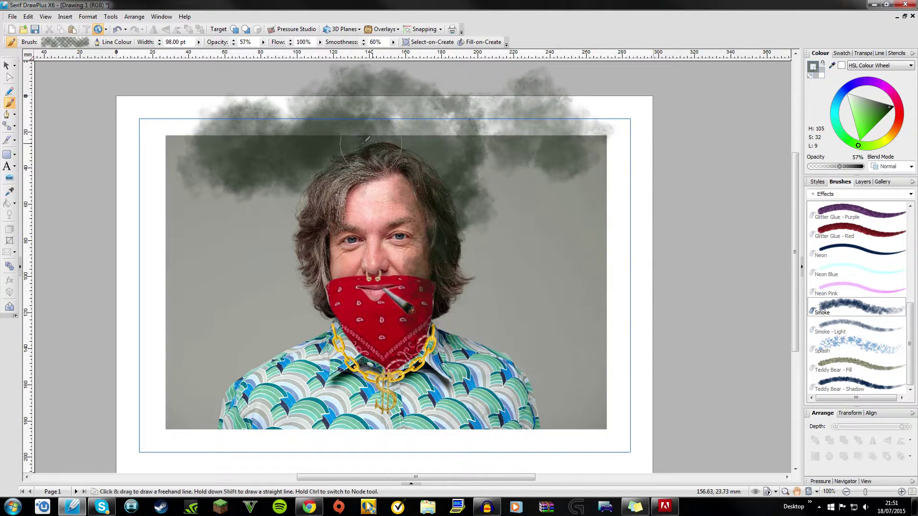
drag(368, 143, 358, 194)
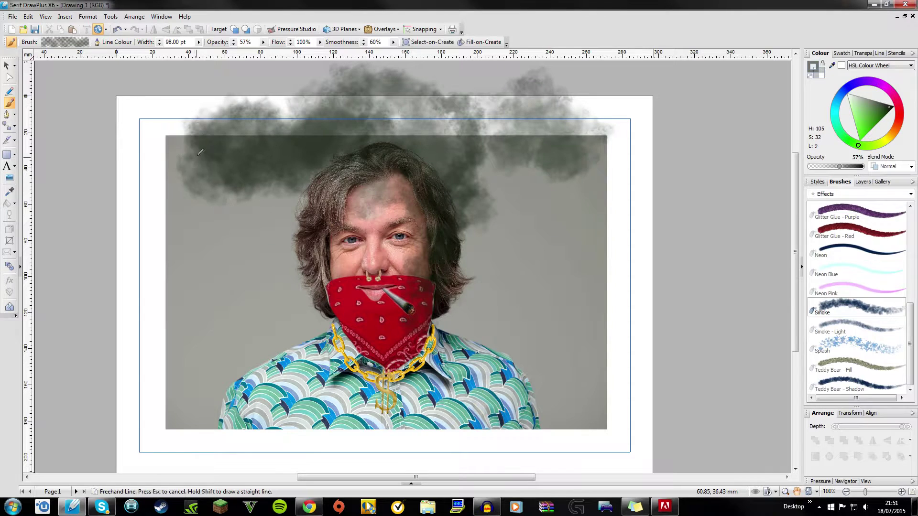
drag(220, 146, 158, 162)
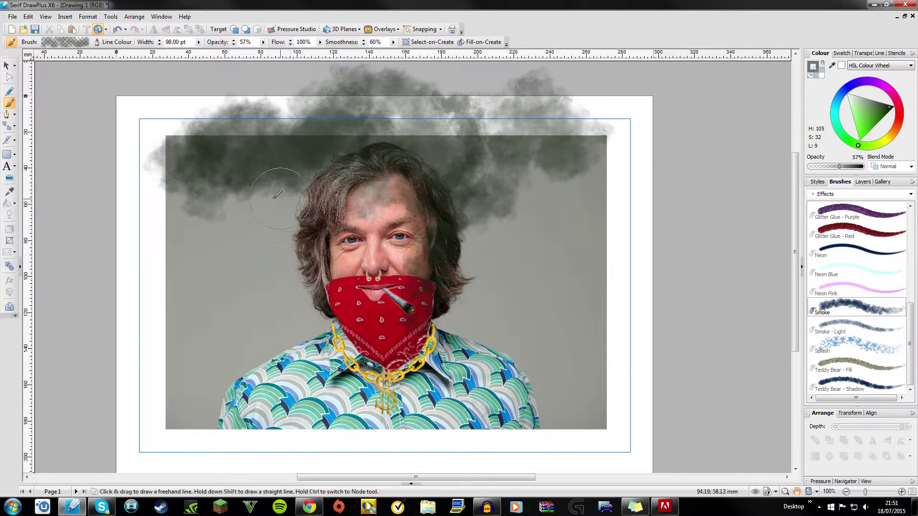
drag(198, 328, 255, 429)
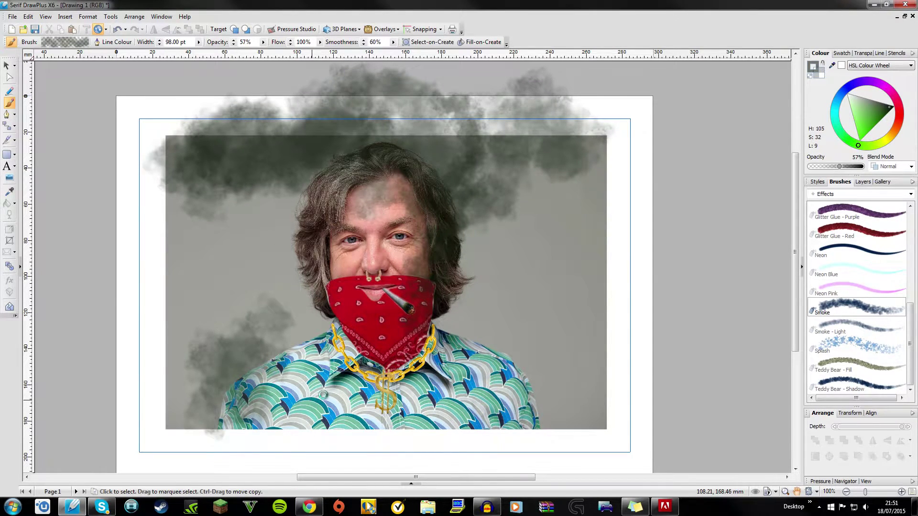
key(ctrl+z)
drag(165, 382, 284, 448)
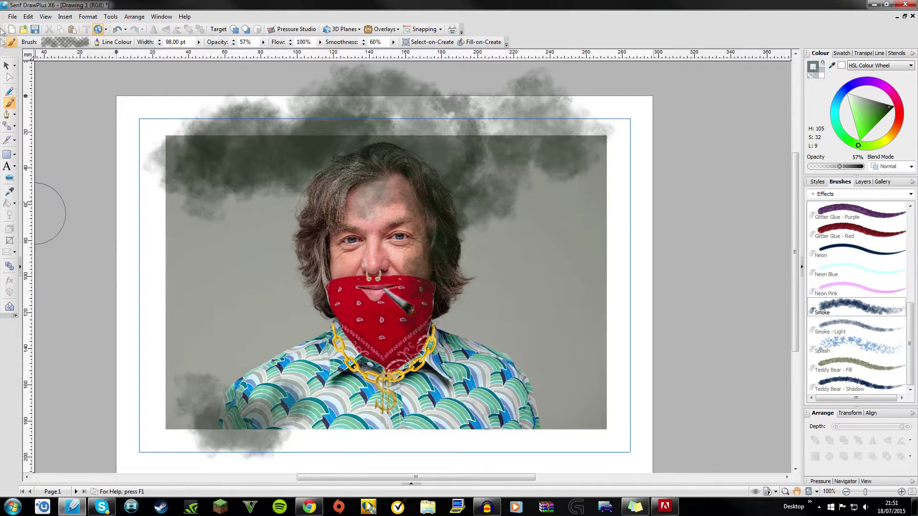
click(7, 65)
scroll(236, 153, up, 1)
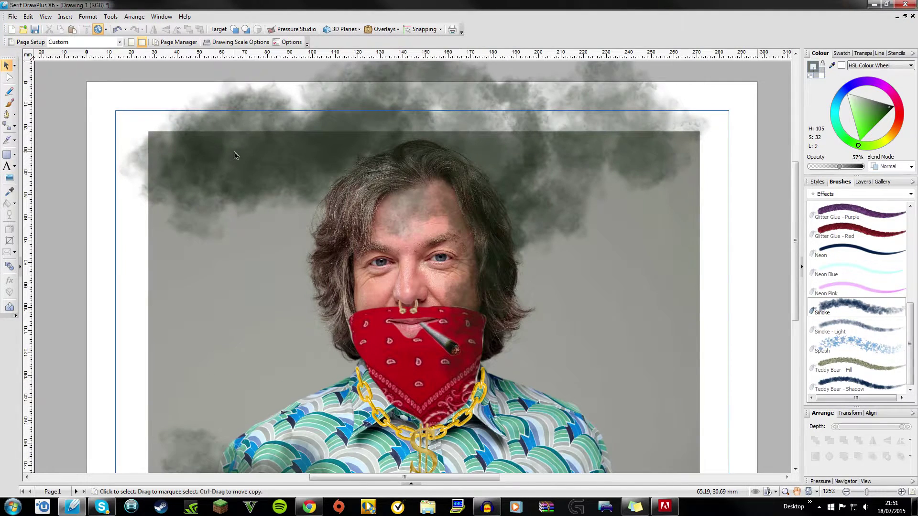
scroll(224, 160, down, 1)
click(213, 286)
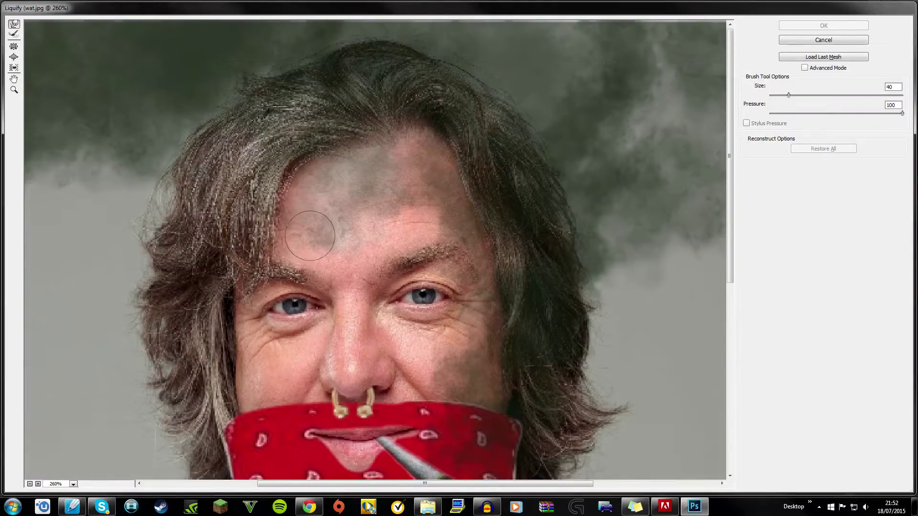
- In Liquify, Forward Warp the man's eyebrow upward
scroll(310, 236, down, 3)
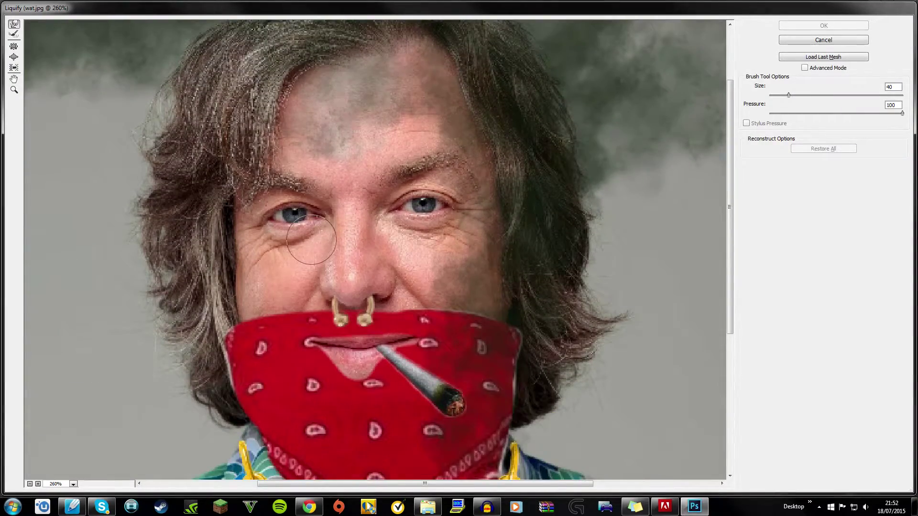
scroll(311, 240, down, 8)
scroll(311, 239, up, 11)
scroll(311, 241, up, 2)
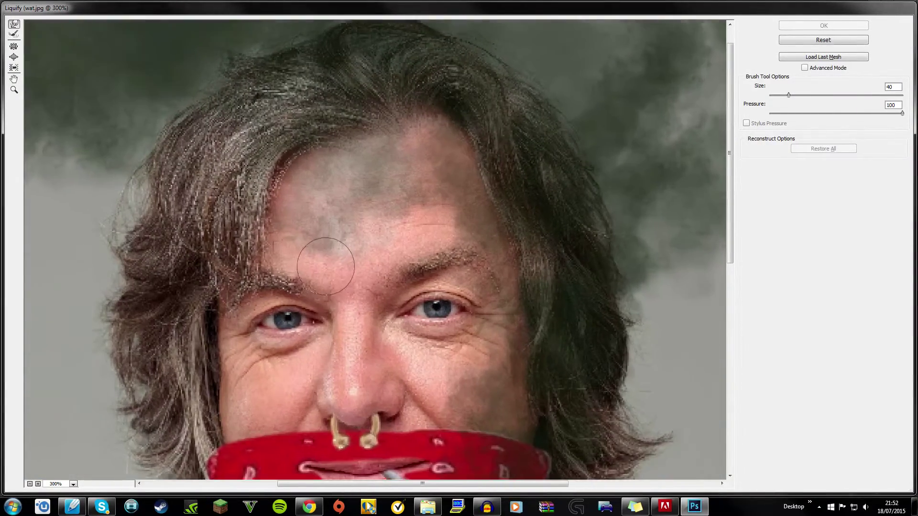
scroll(315, 249, up, 1)
scroll(320, 258, up, 1)
scroll(324, 262, up, 1)
scroll(325, 267, down, 4)
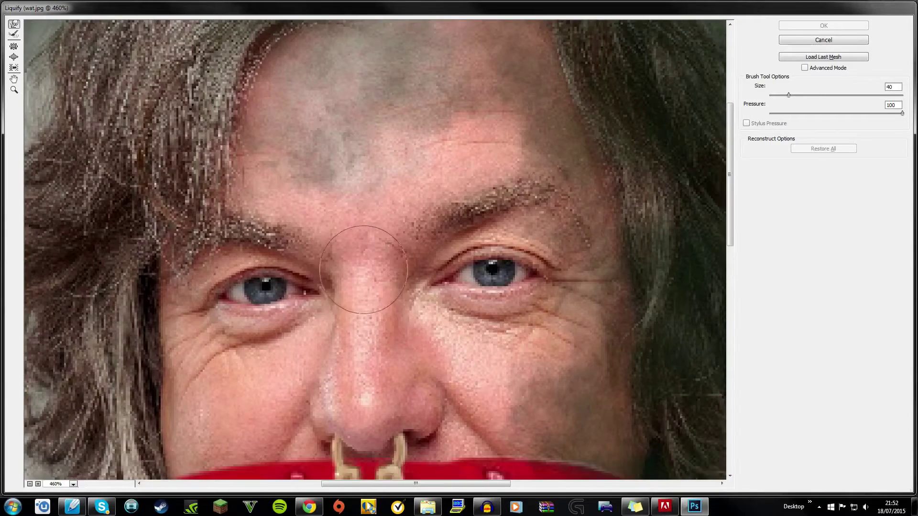
scroll(315, 260, down, 2)
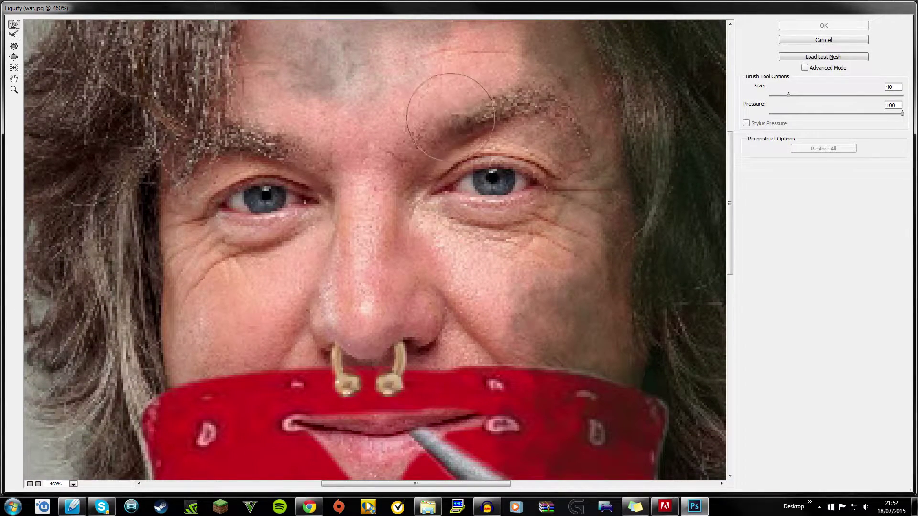
drag(495, 125, 508, 119)
- Forward Warp the joint into a bulging shape
scroll(497, 153, down, 2)
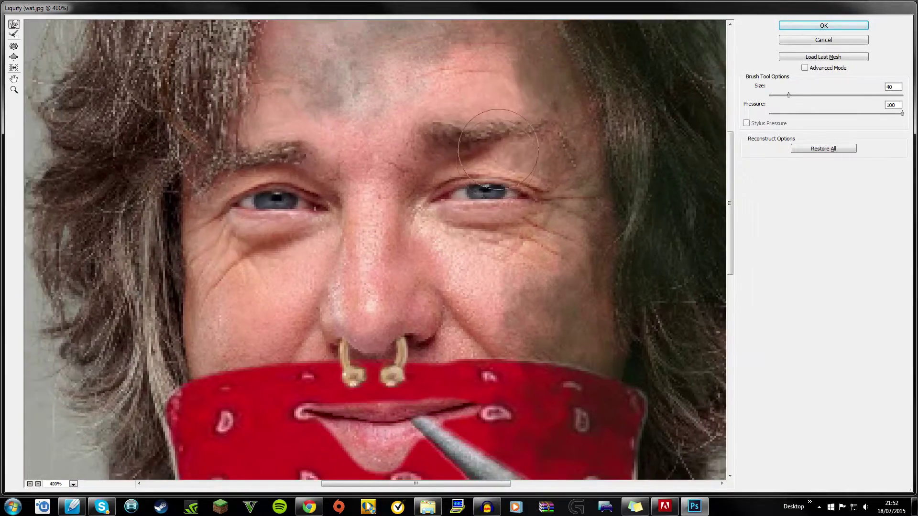
scroll(488, 187, down, 2)
scroll(478, 215, down, 2)
scroll(467, 249, down, 2)
scroll(466, 246, down, 1)
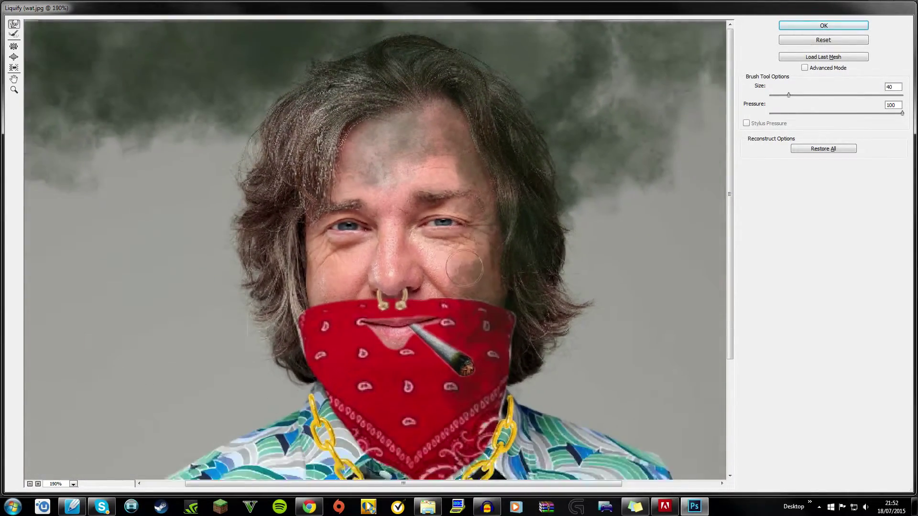
scroll(449, 244, down, 1)
scroll(421, 241, down, 1)
scroll(404, 238, down, 1)
scroll(397, 229, up, 1)
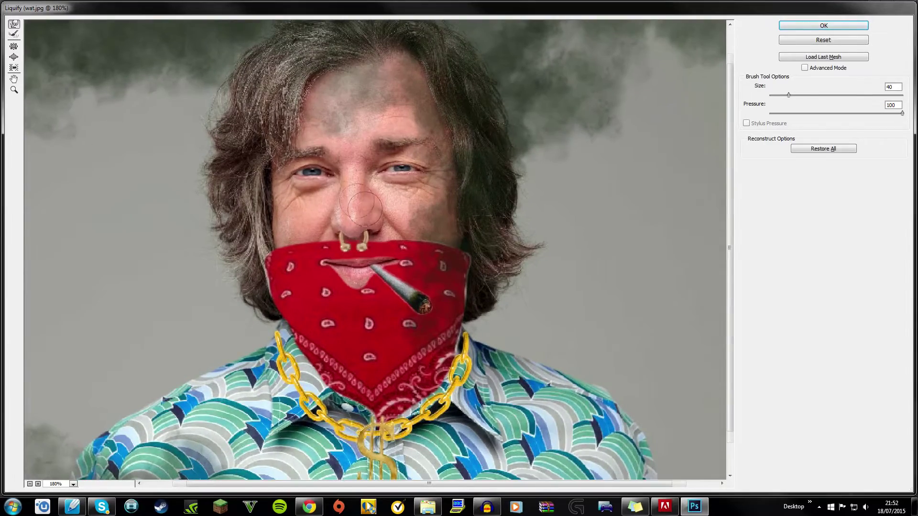
scroll(354, 206, up, 1)
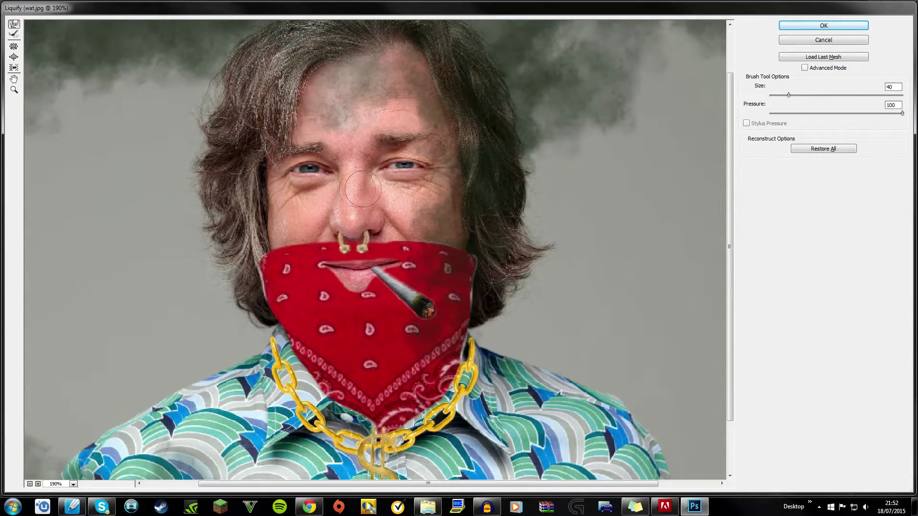
scroll(362, 188, up, 1)
scroll(354, 196, up, 1)
scroll(345, 206, up, 1)
scroll(335, 213, up, 1)
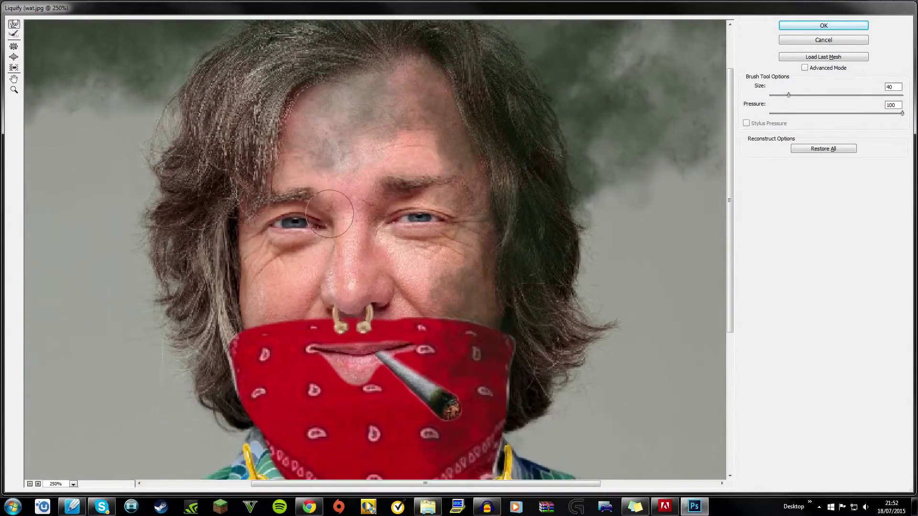
scroll(203, 261, down, 5)
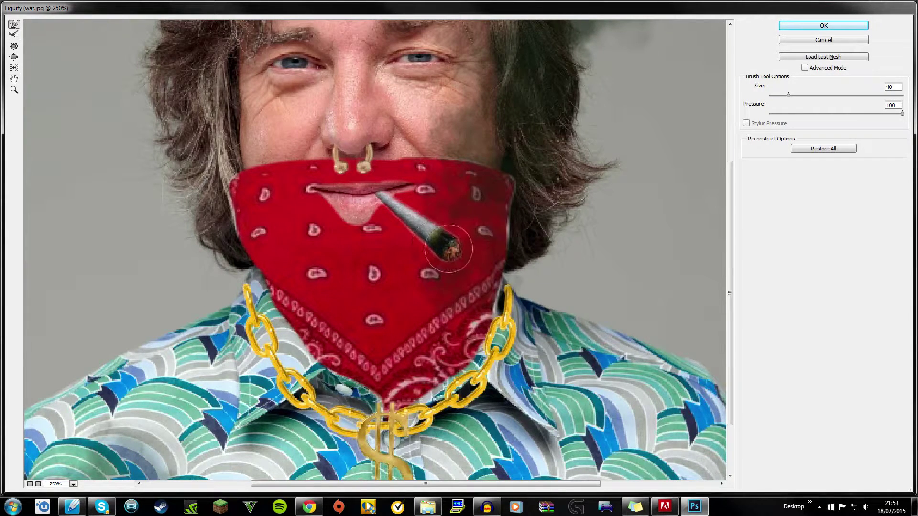
drag(448, 249, 453, 253)
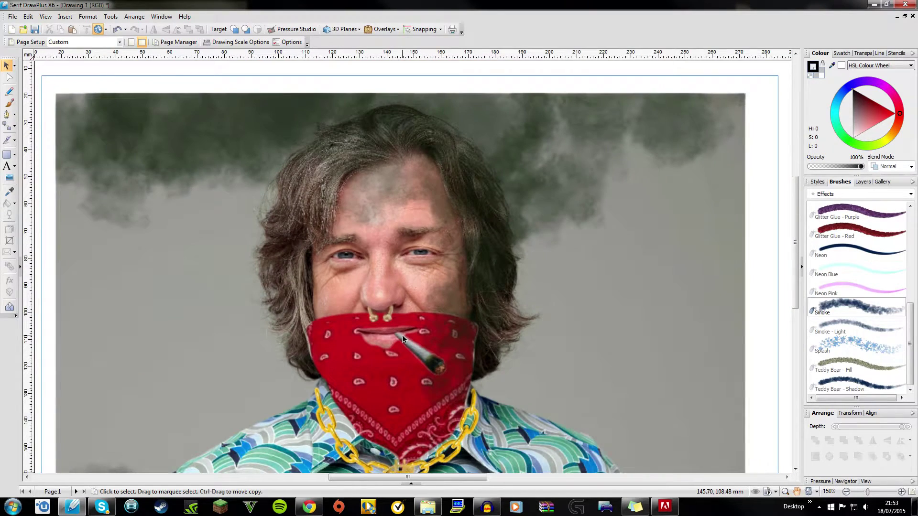
scroll(403, 338, down, 5)
scroll(421, 301, up, 3)
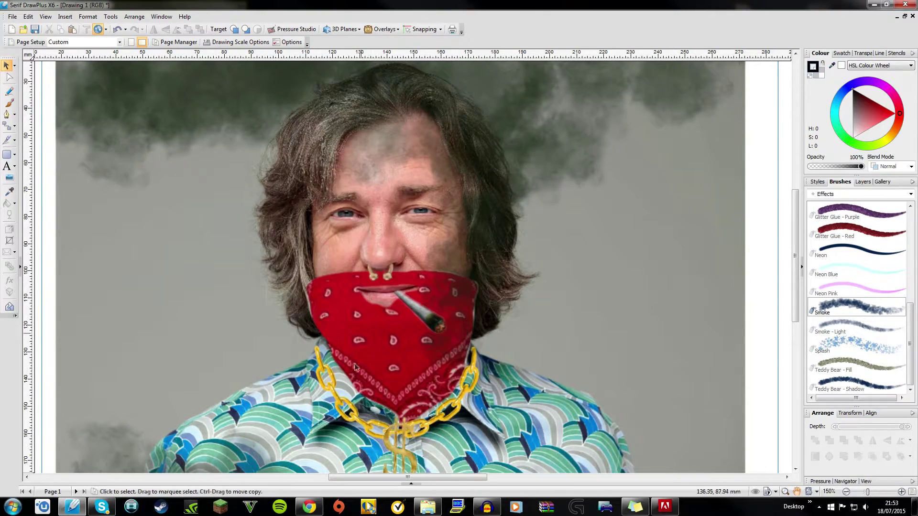
- Preview rapper photos from the Google Images search results in Chrome
key(alt+Tab)
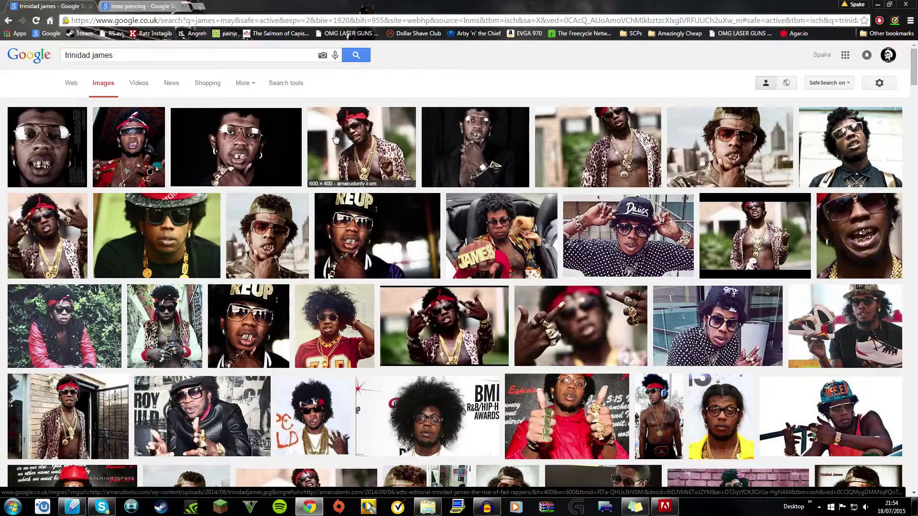
click(336, 139)
scroll(191, 287, down, 3)
scroll(60, 332, down, 1)
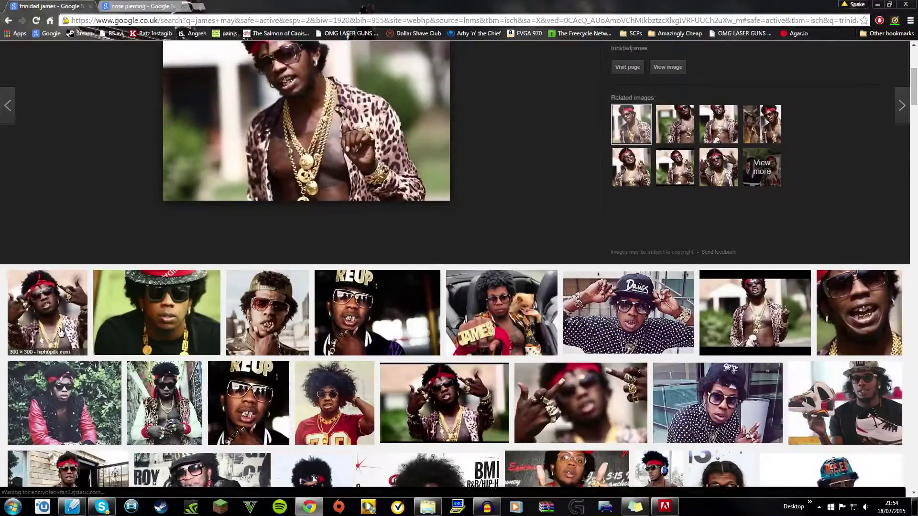
click(61, 331)
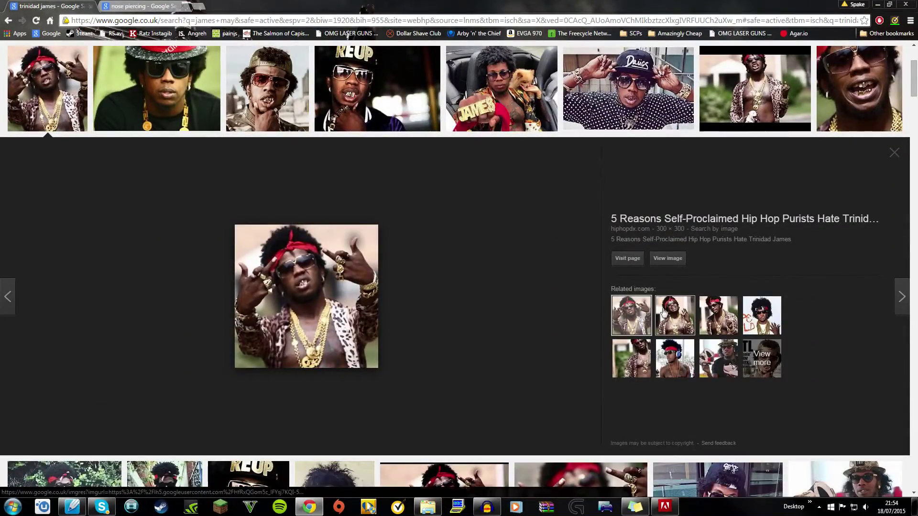
click(719, 317)
click(753, 323)
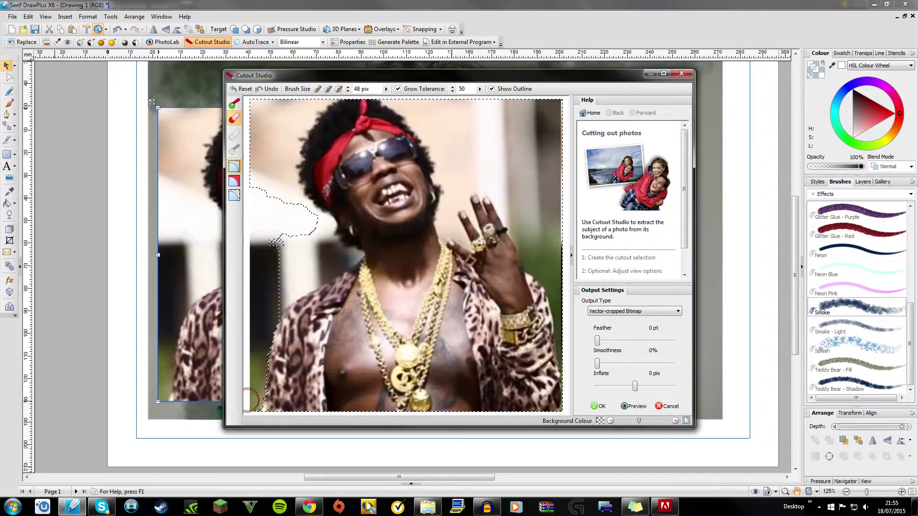
- Discard the background beside the hair and hand, and place the leopard-print rapper cutout
mouse_move(253, 362)
mouse_down()
mouse_move(282, 280)
mouse_move(347, 256)
mouse_move(351, 282)
mouse_move(330, 294)
mouse_move(319, 261)
mouse_move(325, 235)
mouse_move(255, 139)
mouse_move(286, 211)
mouse_move(283, 178)
mouse_move(316, 105)
mouse_move(258, 120)
mouse_up()
mouse_move(484, 110)
mouse_down()
mouse_move(531, 186)
mouse_move(556, 173)
mouse_move(498, 181)
mouse_move(514, 211)
mouse_move(547, 215)
mouse_move(565, 256)
mouse_move(566, 363)
mouse_move(554, 228)
mouse_move(484, 210)
mouse_move(495, 196)
mouse_move(487, 130)
mouse_move(470, 154)
mouse_move(465, 103)
mouse_move(399, 98)
mouse_up()
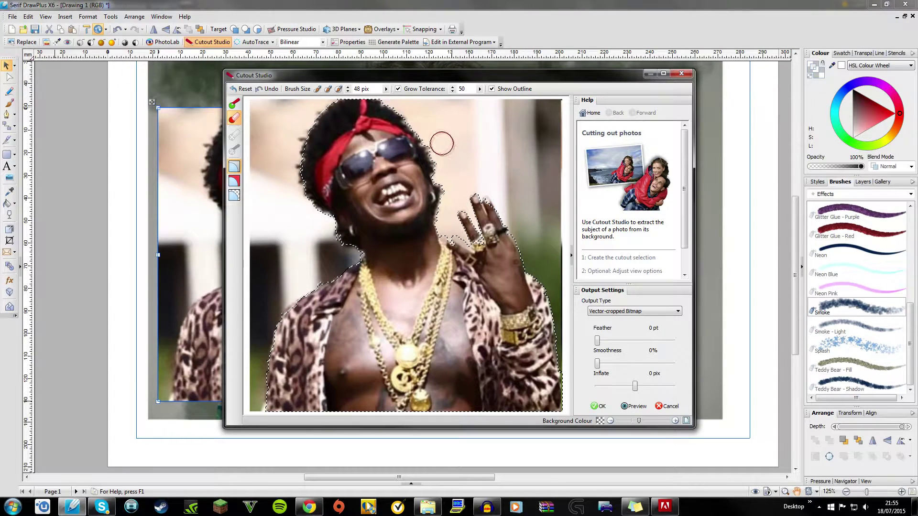
scroll(491, 230, up, 1)
scroll(349, 244, up, 1)
scroll(349, 245, down, 2)
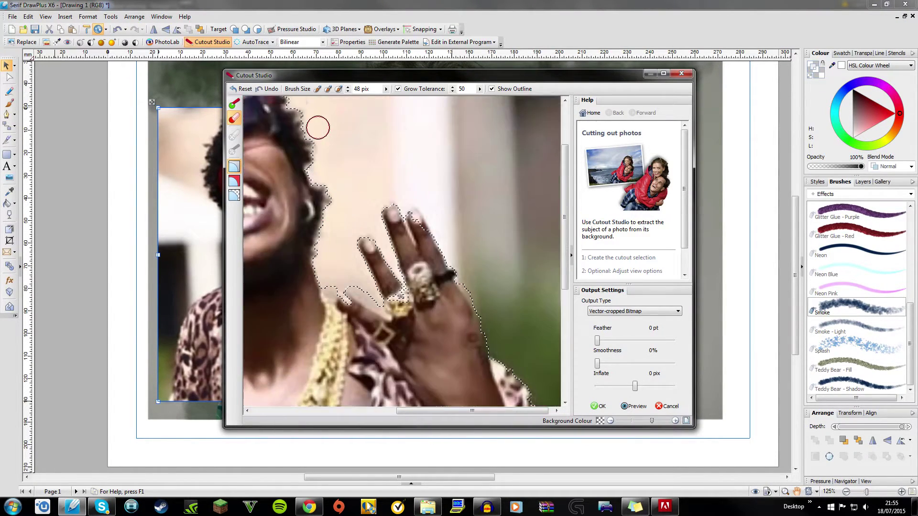
click(598, 406)
scroll(365, 356, down, 2)
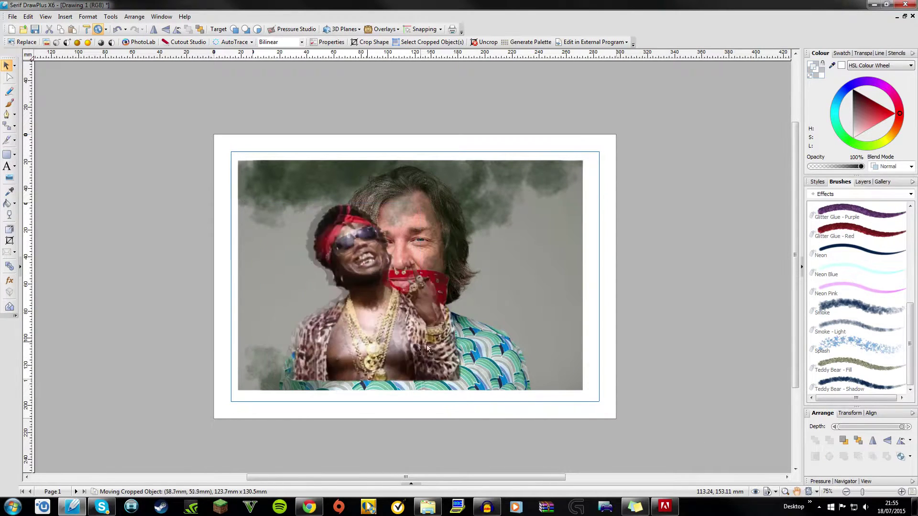
- Move the cut-out rapper to the man's right and bring the portrait photo forward
drag(365, 355, 531, 352)
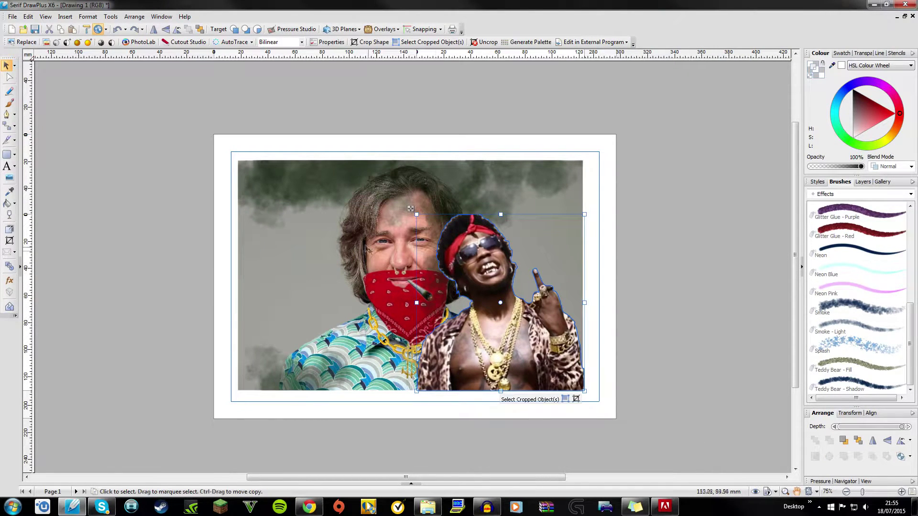
click(258, 220)
key(ctrl+f)
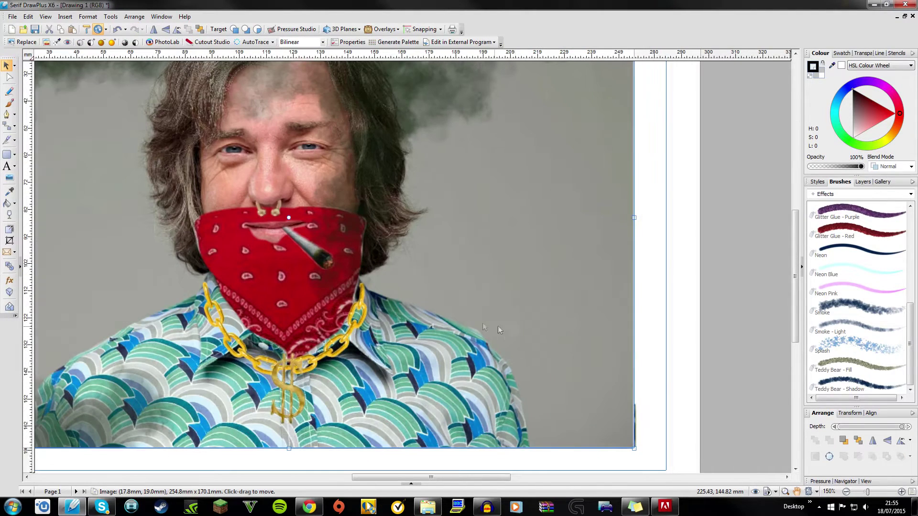
scroll(497, 326, up, 3)
scroll(498, 326, down, 1)
- Knife-cut a curve around the rapper's head so he peeks out, then reapply the cutout
click(12, 138)
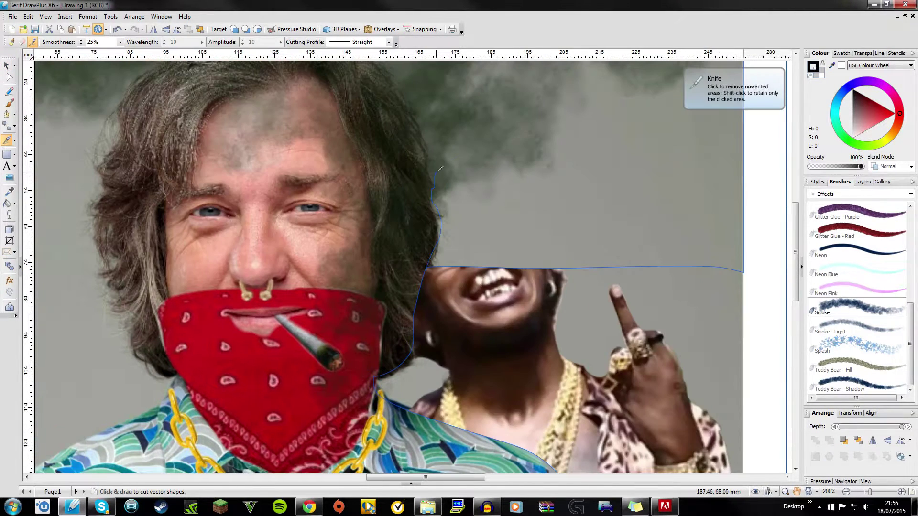
click(627, 194)
scroll(443, 263, up, 2)
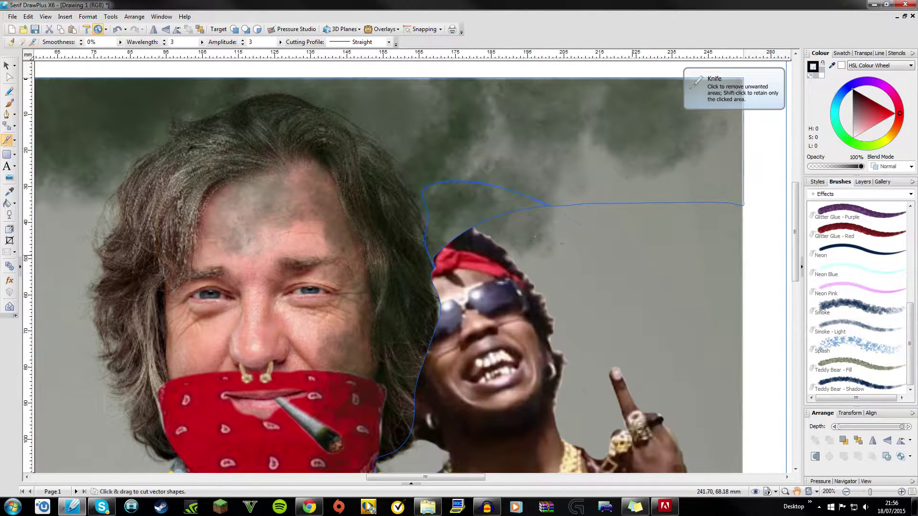
drag(430, 184, 555, 203)
scroll(398, 240, down, 3)
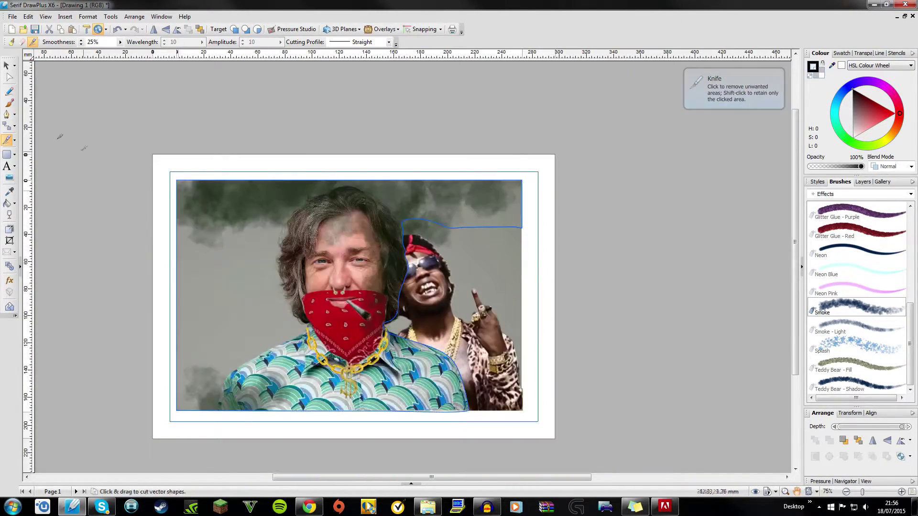
click(7, 65)
click(227, 313)
click(184, 42)
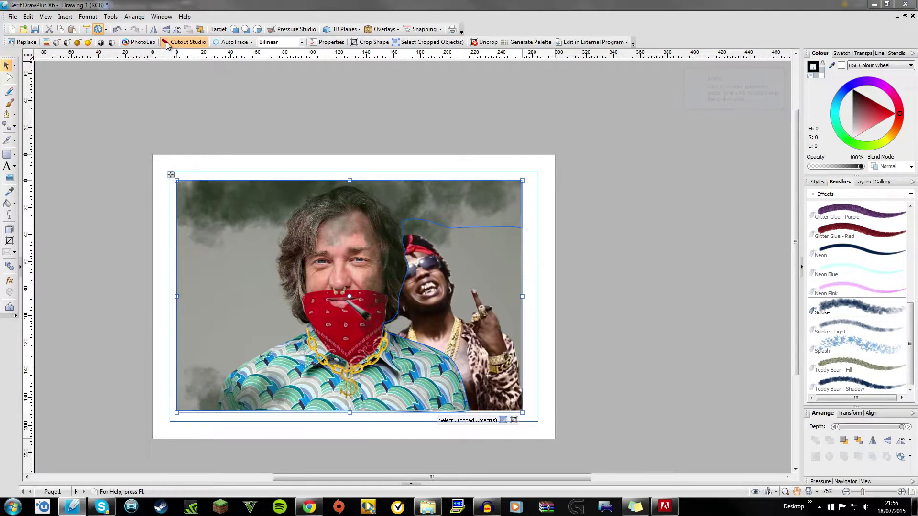
click(598, 406)
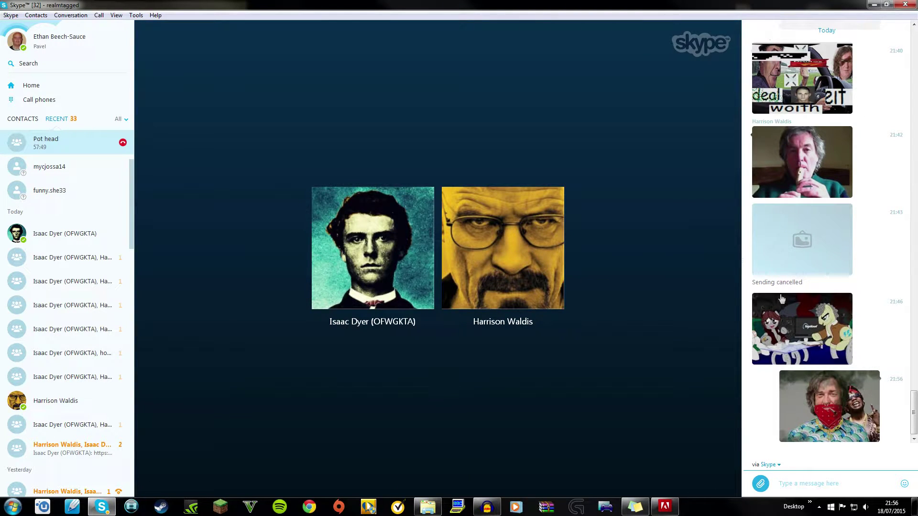
- Open the sent bandana meme full size in Photo Viewer, moved top-left and shrunk
click(840, 401)
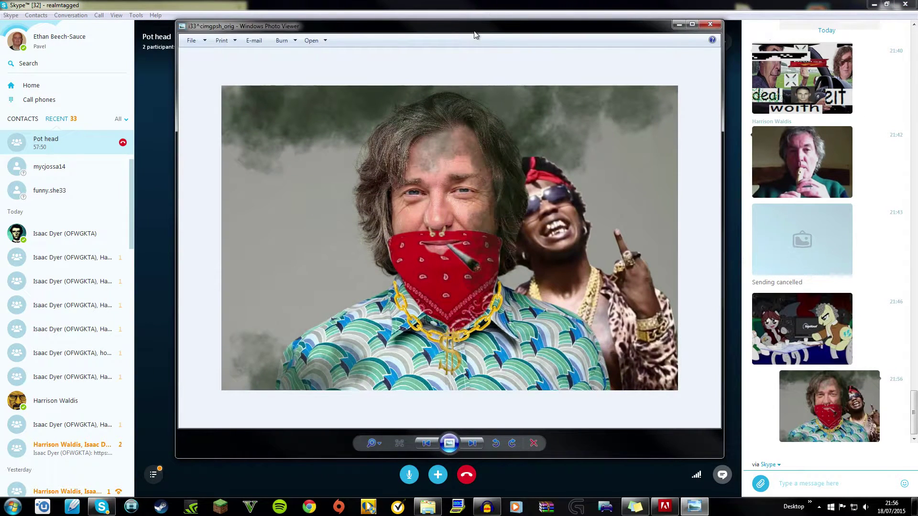
drag(476, 35, 301, 15)
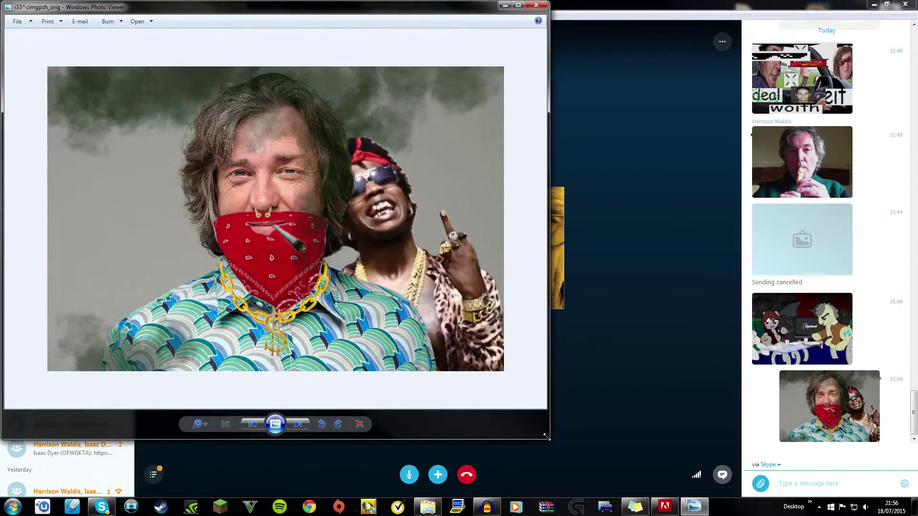
mouse_move(546, 436)
mouse_down()
mouse_move(462, 352)
mouse_move(457, 358)
mouse_up()
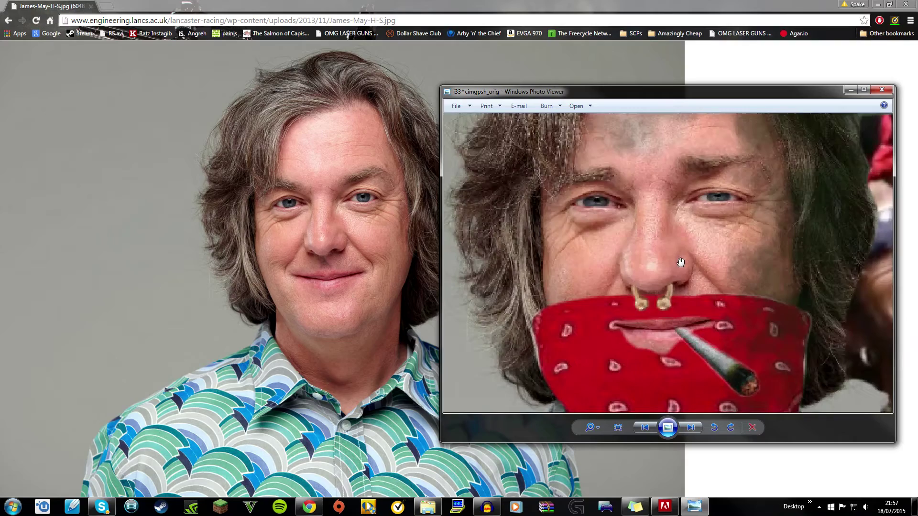
- Zoom the bandana meme out and position its viewer window over the Skype chat
scroll(681, 262, down, 1)
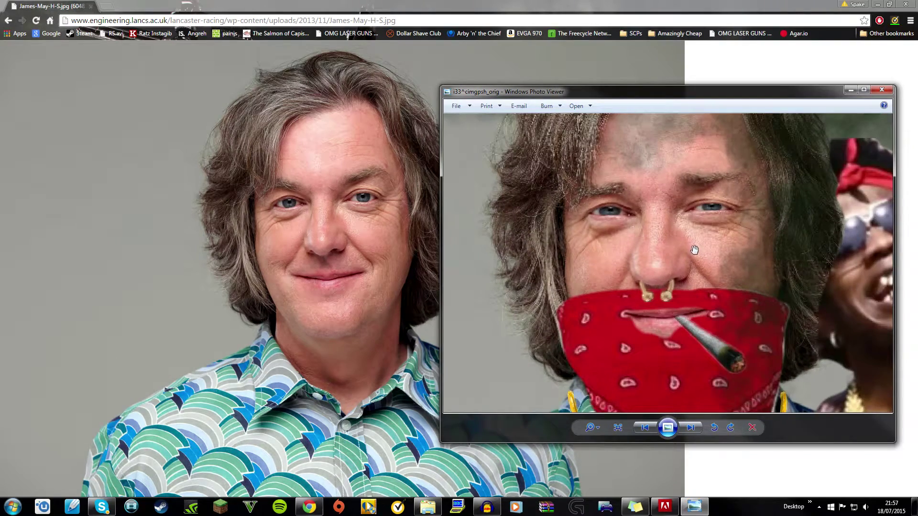
scroll(706, 330, down, 1)
scroll(707, 322, down, 1)
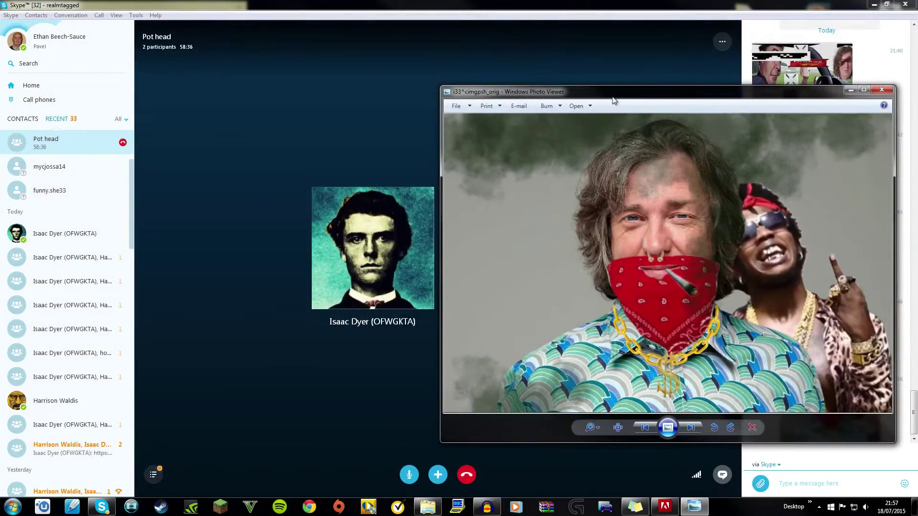
mouse_move(605, 95)
mouse_down()
mouse_move(290, 49)
mouse_move(164, 13)
mouse_up()
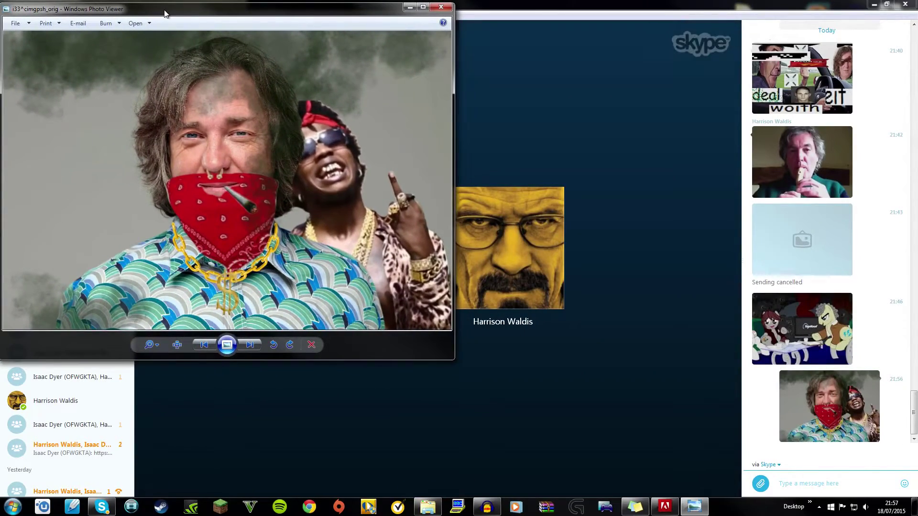
- Open the received skull-mask image, resized and placed beside the bandana meme viewer
click(802, 405)
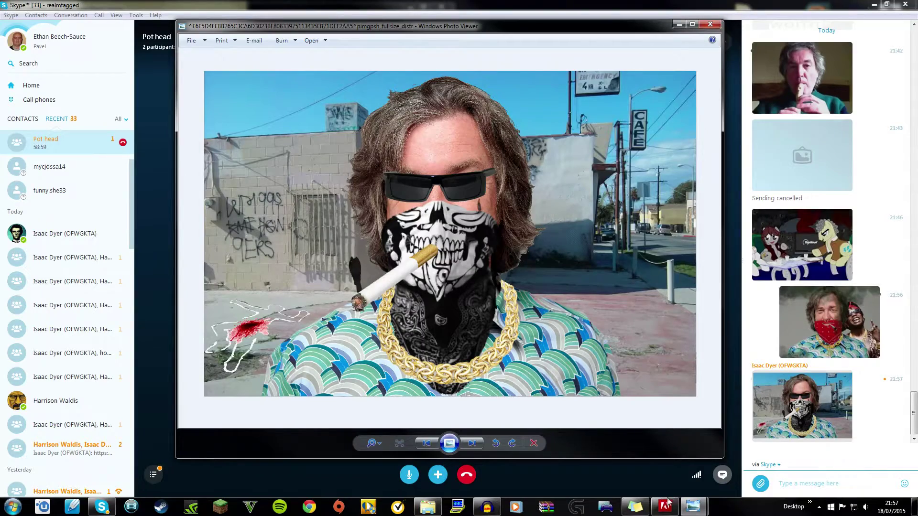
mouse_move(693, 507)
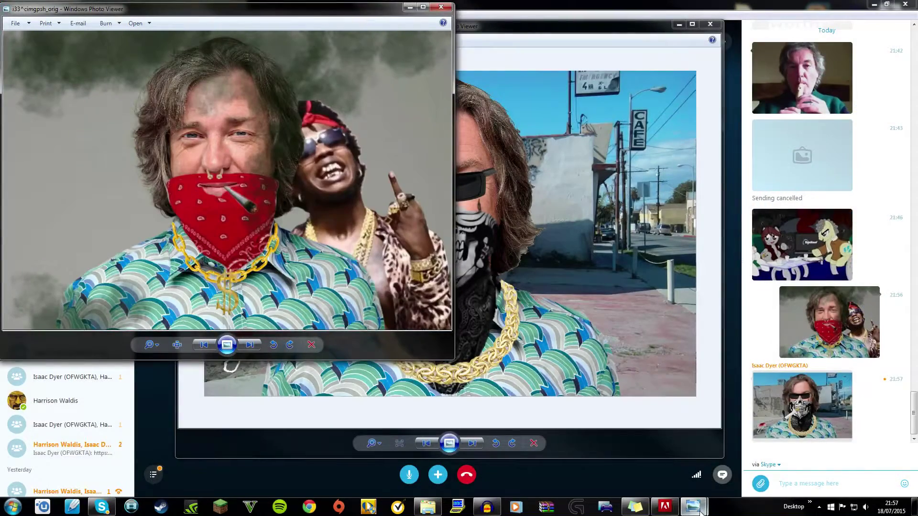
click(746, 459)
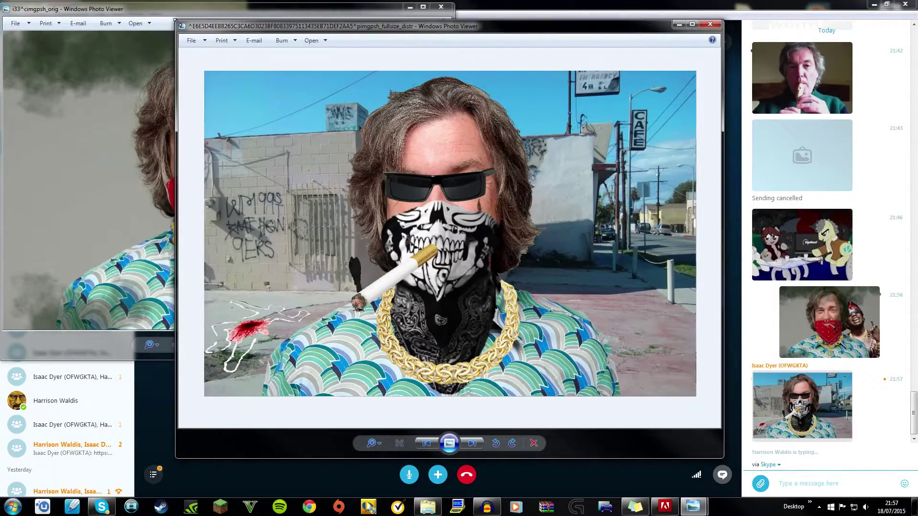
mouse_move(176, 21)
mouse_down()
mouse_move(218, 46)
mouse_move(235, 86)
mouse_move(249, 65)
mouse_move(400, 66)
mouse_move(366, 60)
mouse_move(436, 103)
mouse_up()
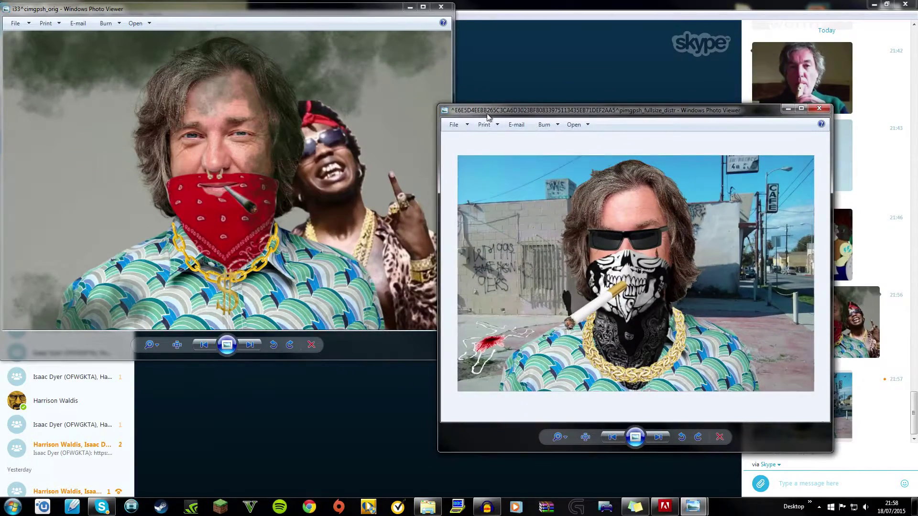
mouse_move(487, 117)
mouse_down()
mouse_move(496, 120)
mouse_move(520, 74)
mouse_move(502, 15)
mouse_up()
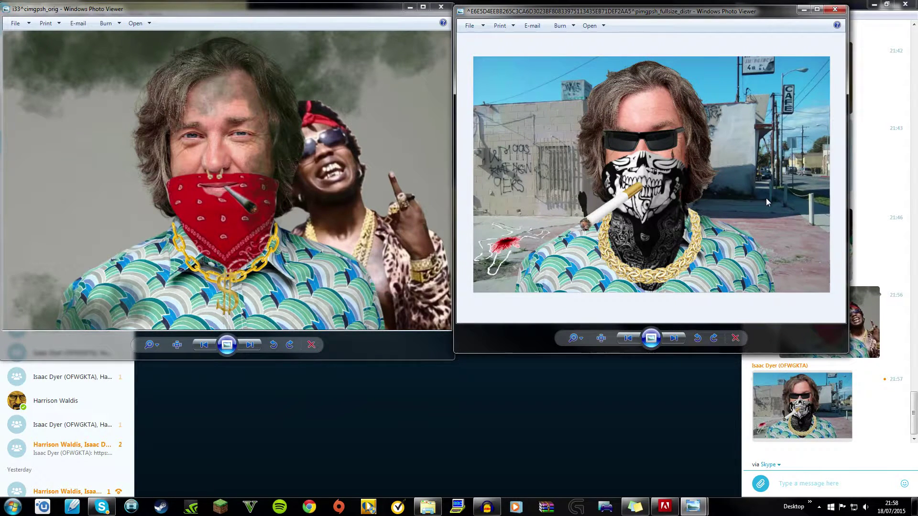
- Zoom the skull-mask image in and out to compare it with the bandana meme
scroll(705, 157, up, 1)
scroll(684, 148, up, 2)
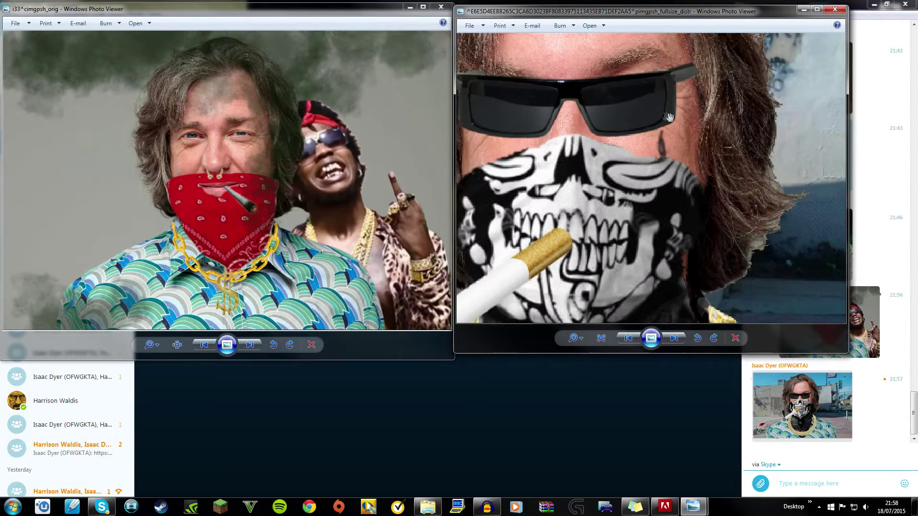
scroll(667, 148, up, 1)
scroll(660, 142, up, 1)
scroll(660, 143, up, 1)
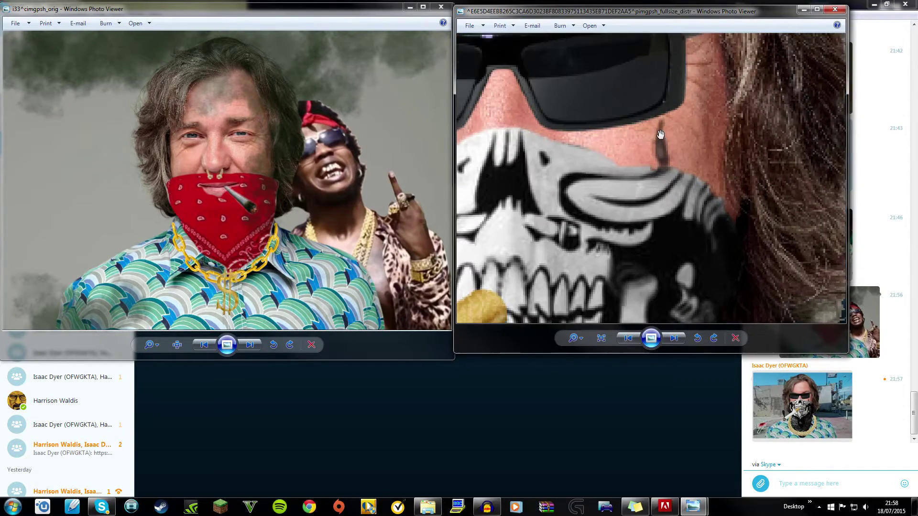
scroll(660, 143, down, 1)
scroll(659, 146, down, 3)
scroll(660, 148, down, 1)
scroll(664, 201, down, 1)
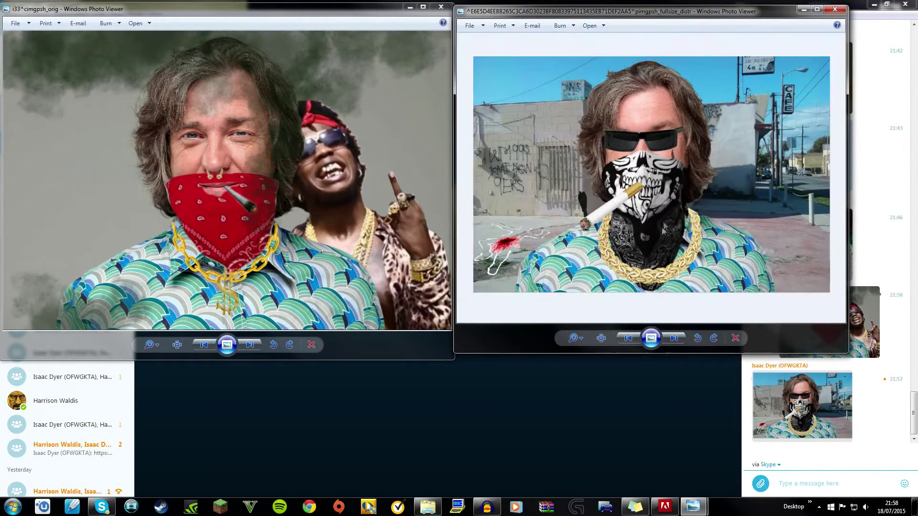
scroll(664, 228, up, 1)
scroll(672, 230, down, 1)
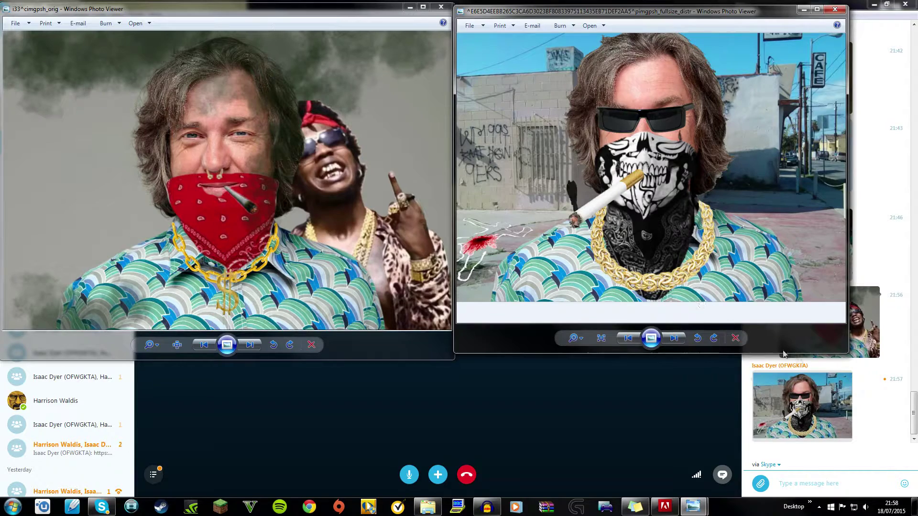
scroll(727, 258, up, 1)
scroll(703, 215, down, 2)
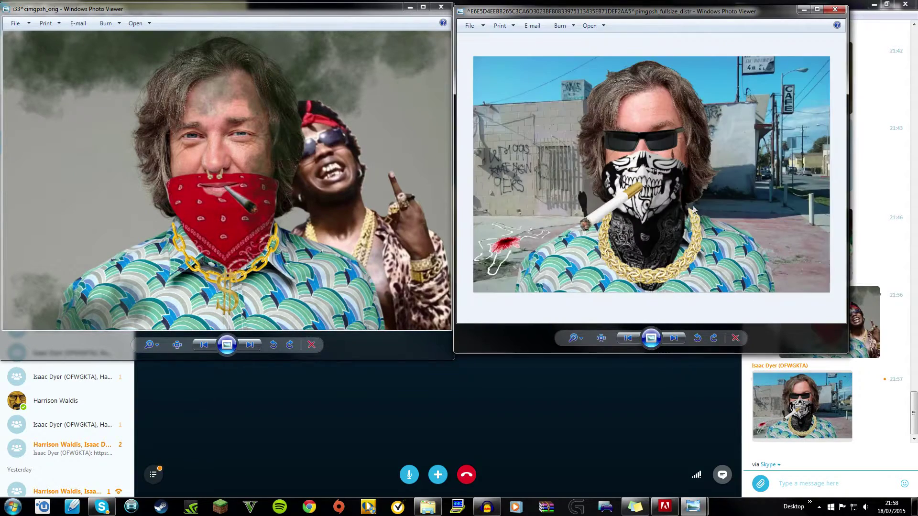
scroll(656, 218, up, 2)
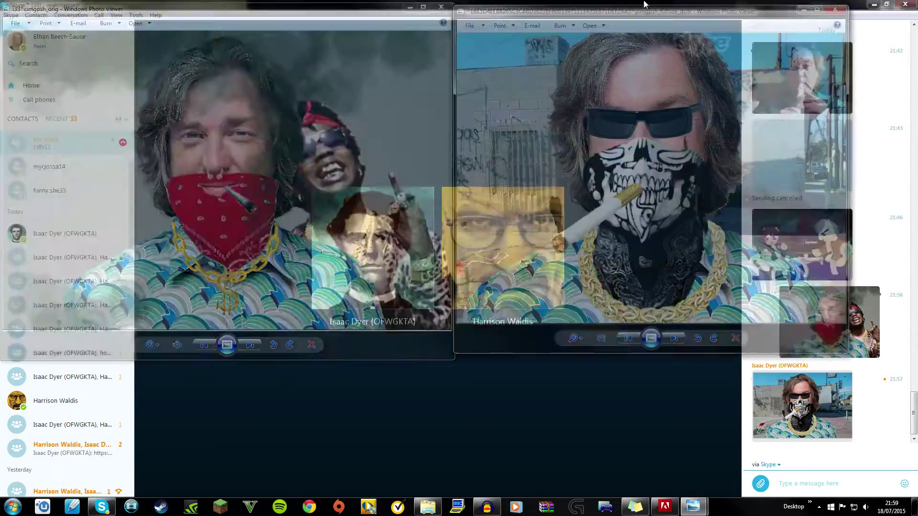
- Minimise Skype and close both the skull-mask and bandana meme Photo Viewer windows
click(874, 4)
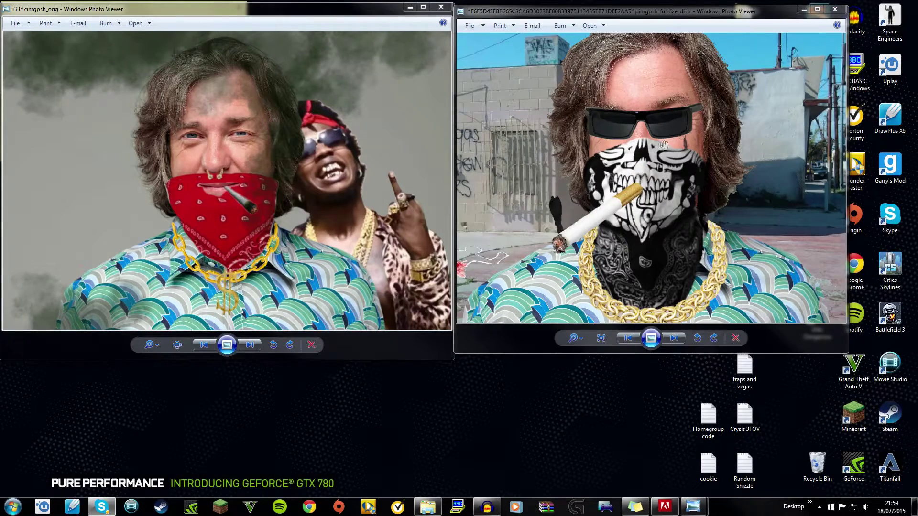
click(835, 9)
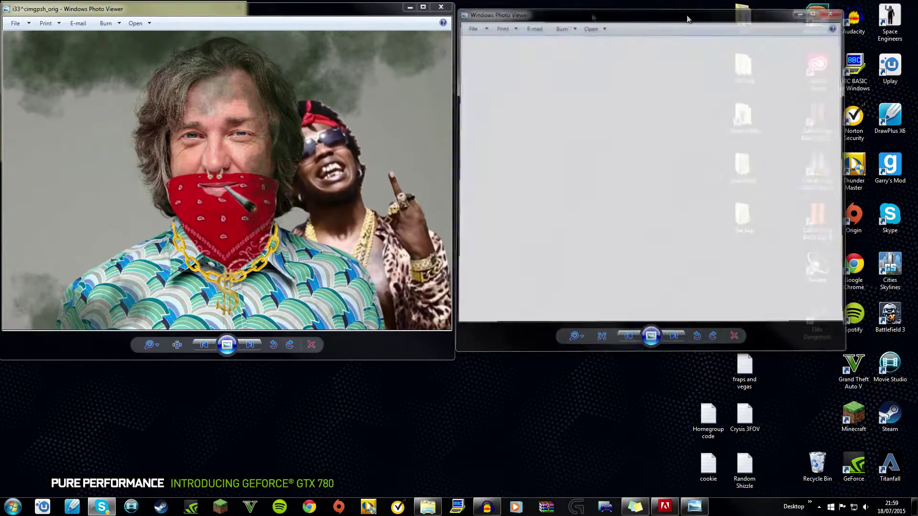
mouse_move(337, 4)
mouse_down()
mouse_move(399, 120)
mouse_move(455, 1)
mouse_up()
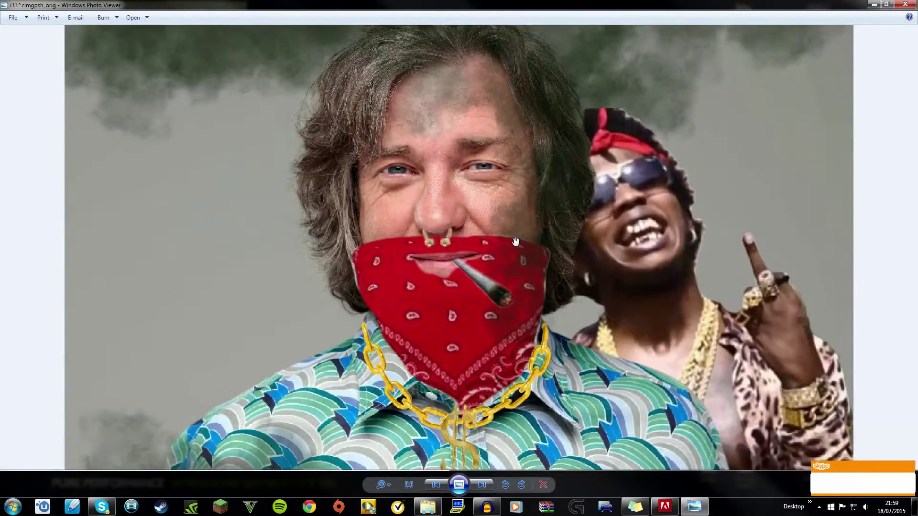
scroll(654, 205, down, 3)
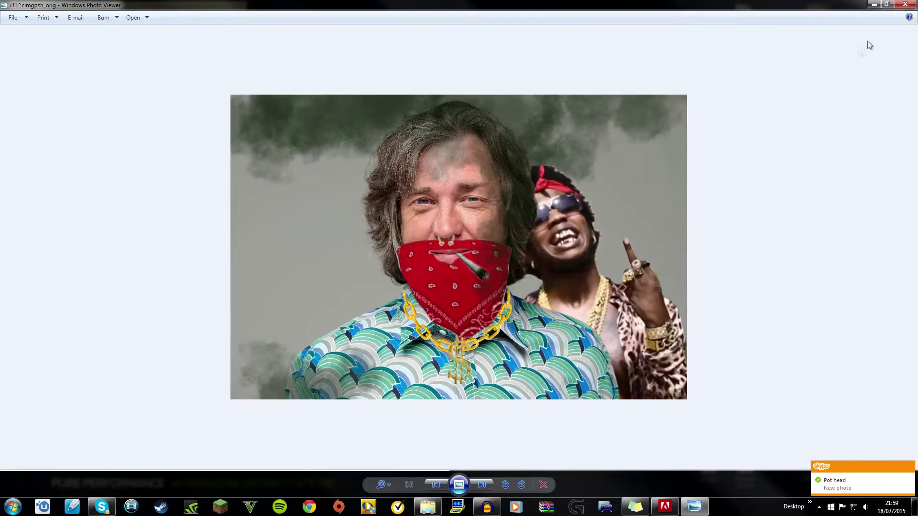
click(912, 4)
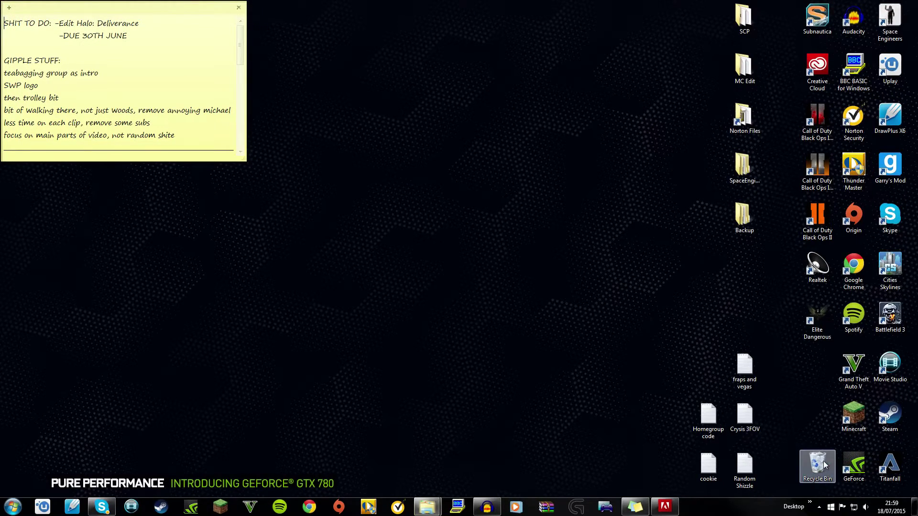
- Empty the Recycle Bin, permanently deleting its 38 items
double_click(824, 465)
click(488, 119)
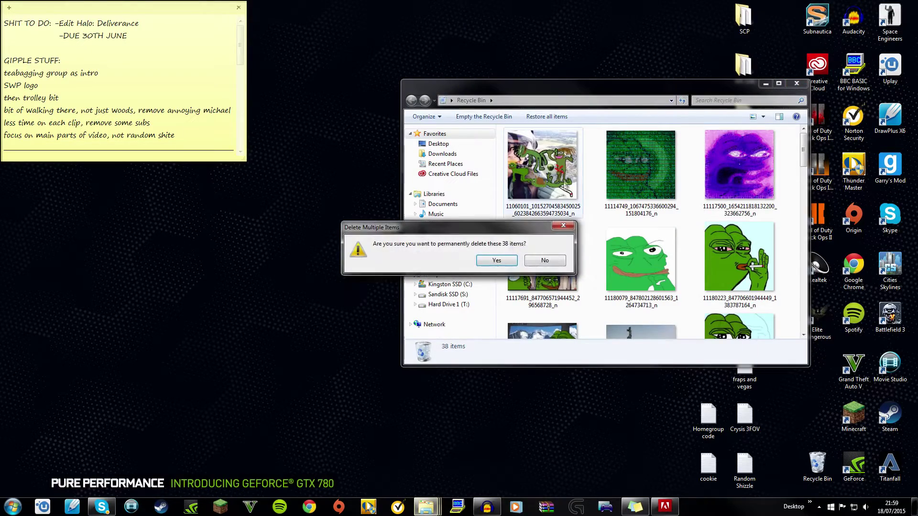
click(497, 260)
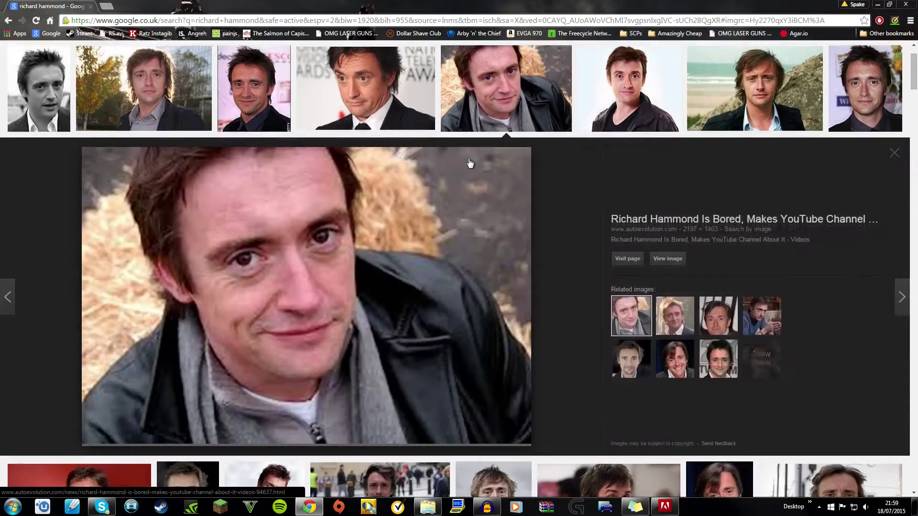
- Copy the large leather-jacket photo from Google Images and launch DrawPlus X6
right_click(420, 258)
click(462, 343)
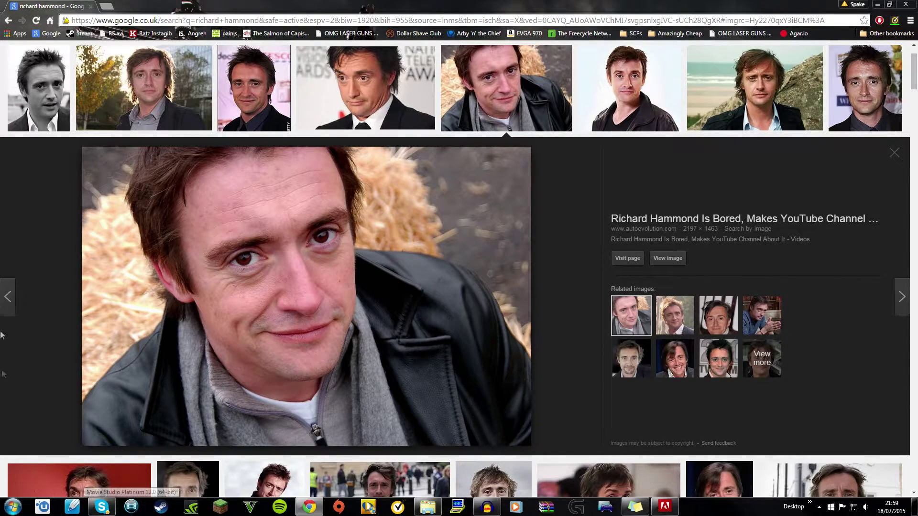
click(77, 511)
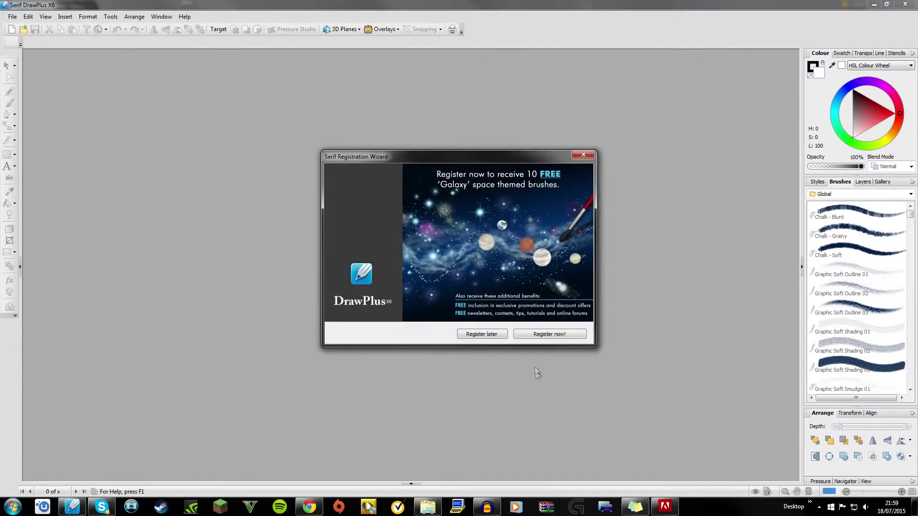
- Dismiss the Registration Wizard and start a new A4 landscape drawing
click(483, 334)
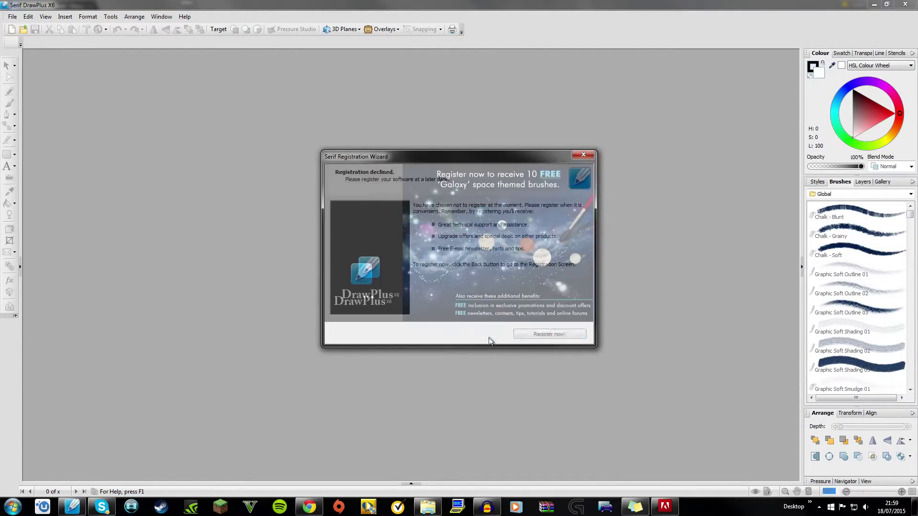
click(566, 335)
click(335, 223)
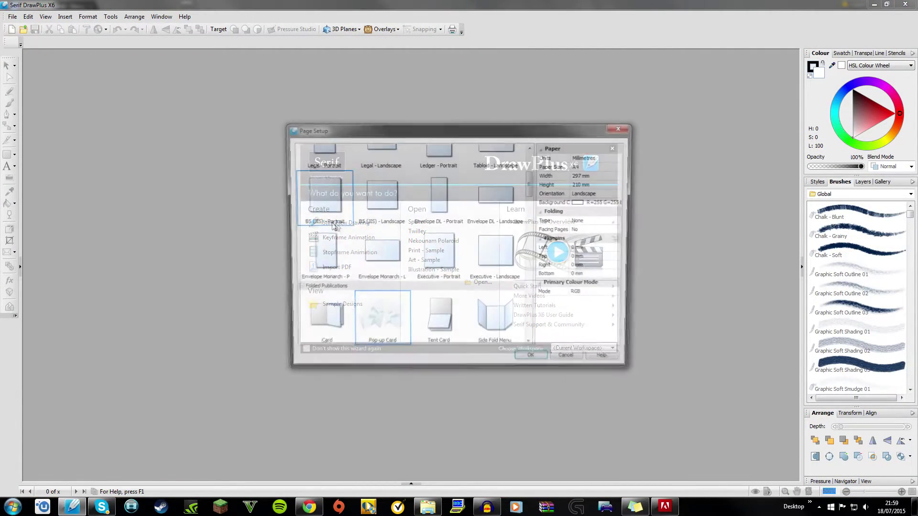
click(531, 362)
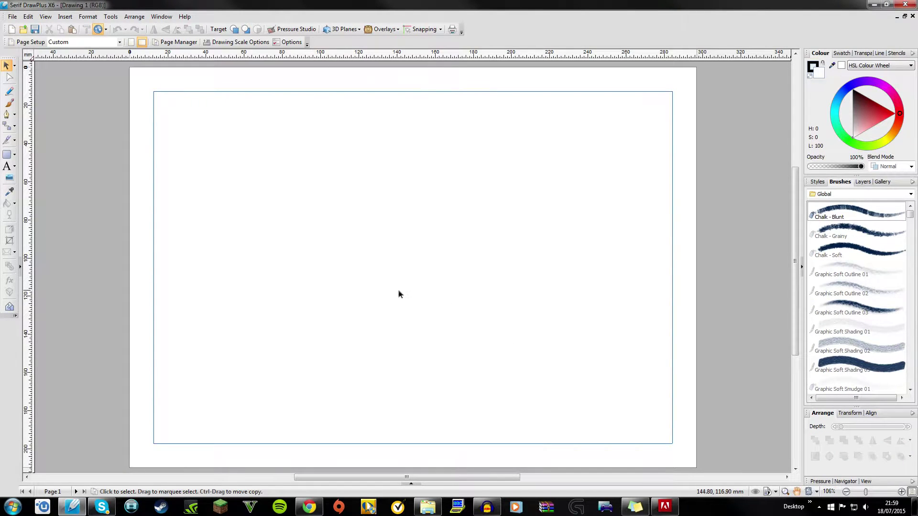
- Paste the leather-jacket photo onto the page, select it and zoom in
mouse_move(171, 107)
mouse_down()
mouse_move(320, 247)
mouse_move(634, 439)
mouse_up()
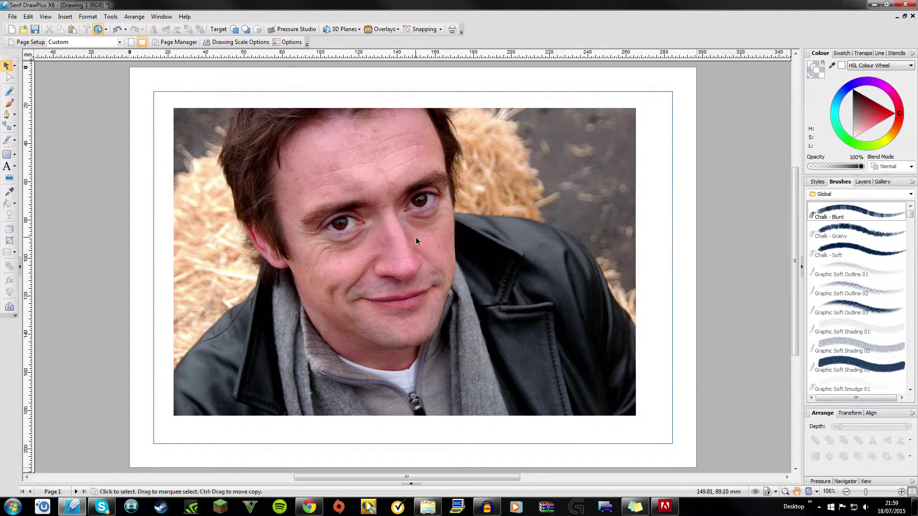
click(370, 253)
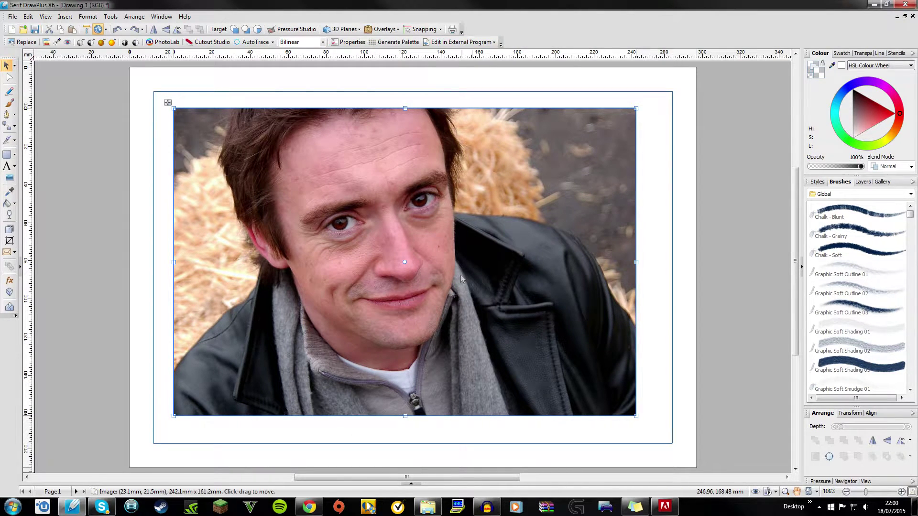
scroll(380, 244, up, 3)
scroll(380, 245, up, 1)
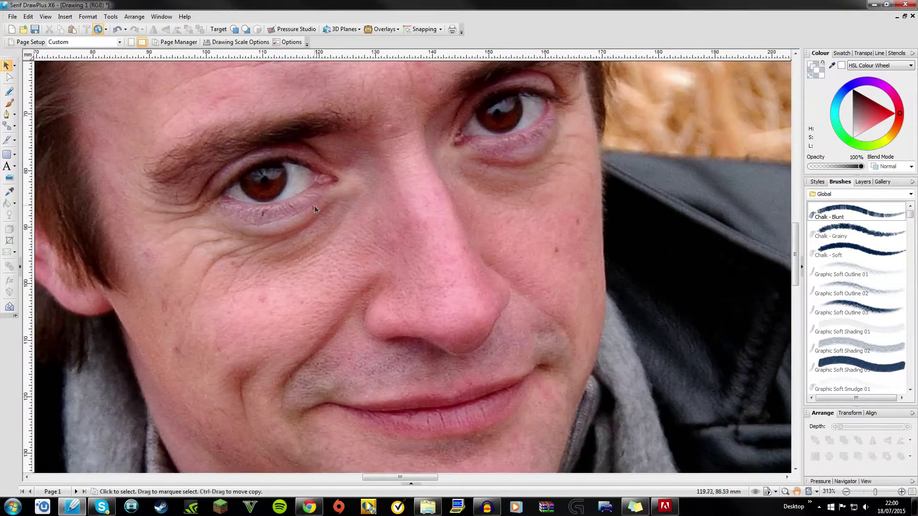
scroll(334, 187, down, 3)
click(334, 187)
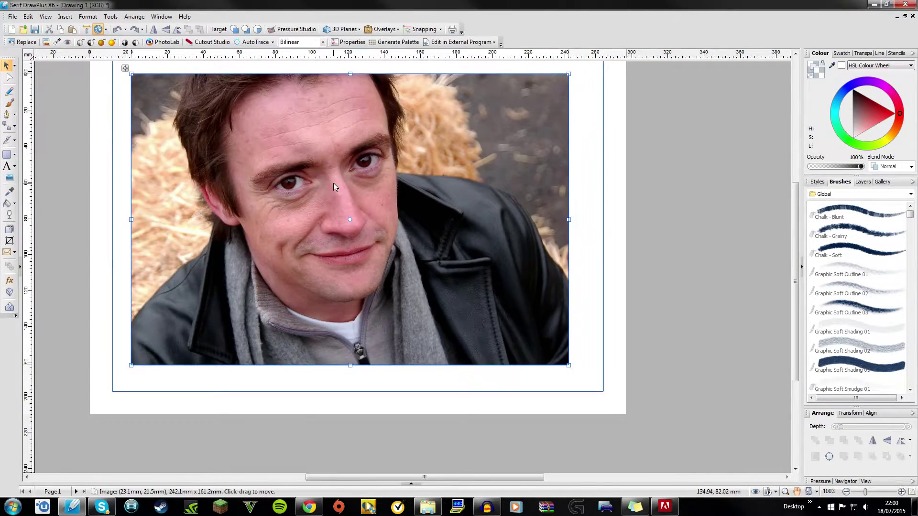
scroll(550, 217, up, 2)
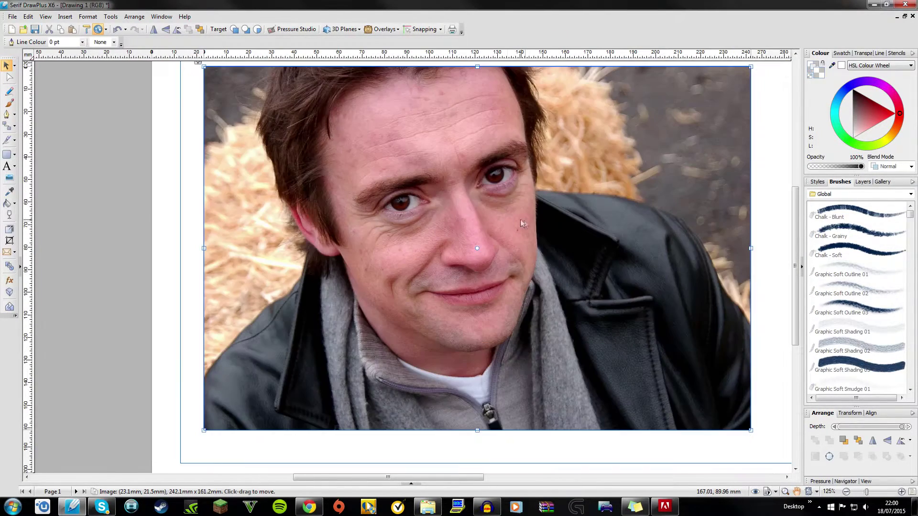
scroll(368, 200, up, 3)
scroll(368, 200, up, 1)
- Cut around the eyes with the Knife tool, fill them red and confirm the Cutout Studio
click(7, 140)
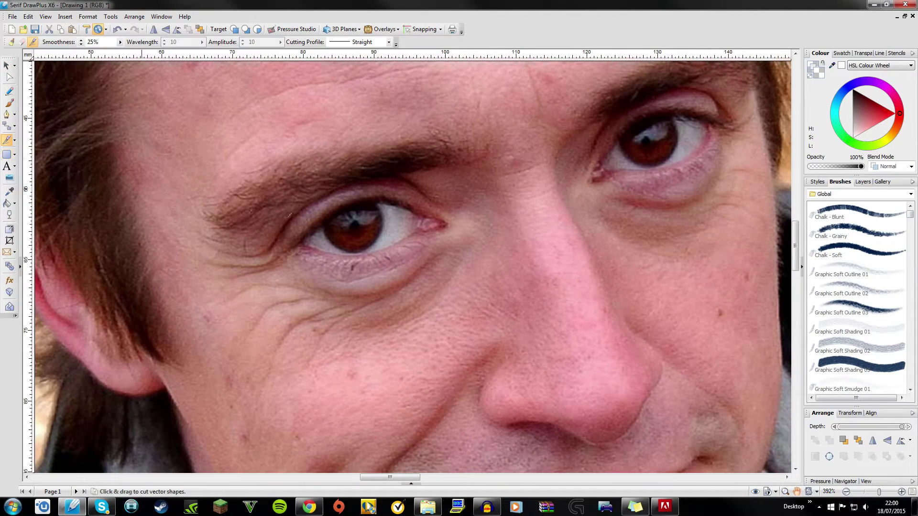
scroll(313, 246, up, 1)
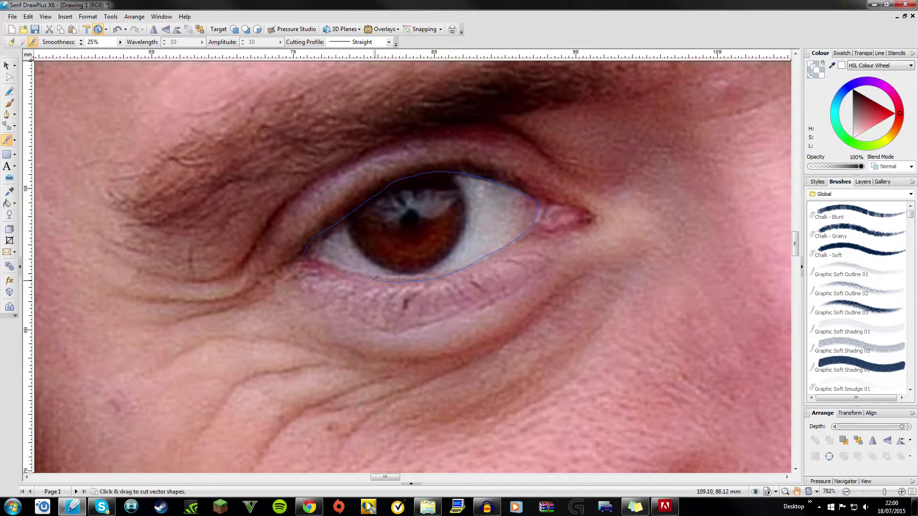
drag(308, 253, 307, 252)
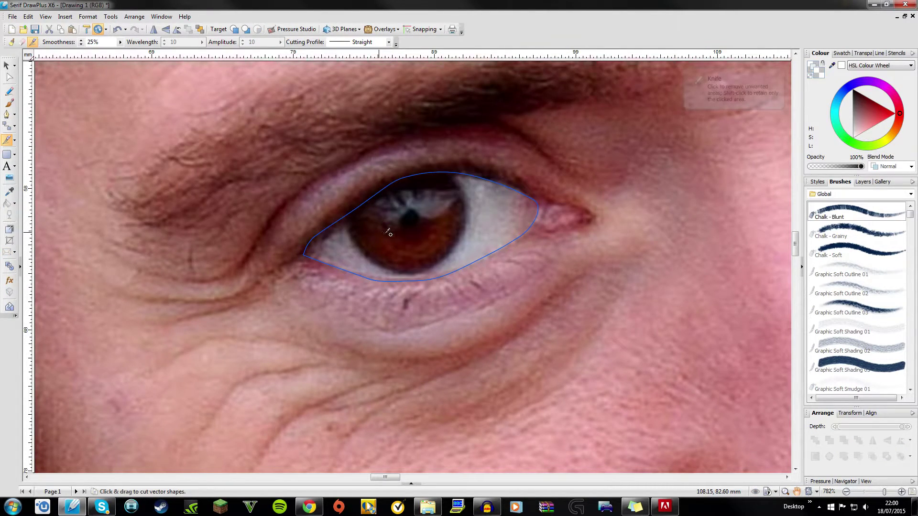
scroll(472, 263, down, 3)
scroll(473, 263, down, 2)
scroll(464, 254, up, 1)
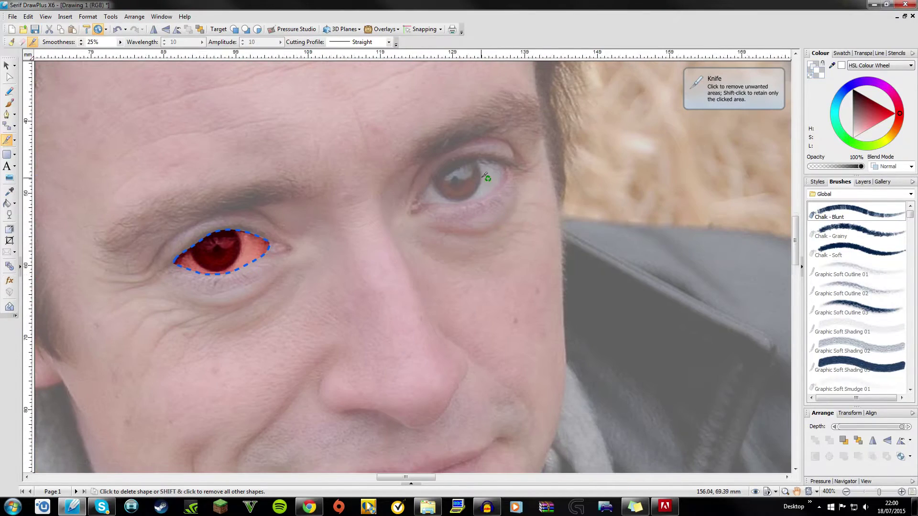
scroll(383, 220, up, 1)
scroll(395, 229, up, 1)
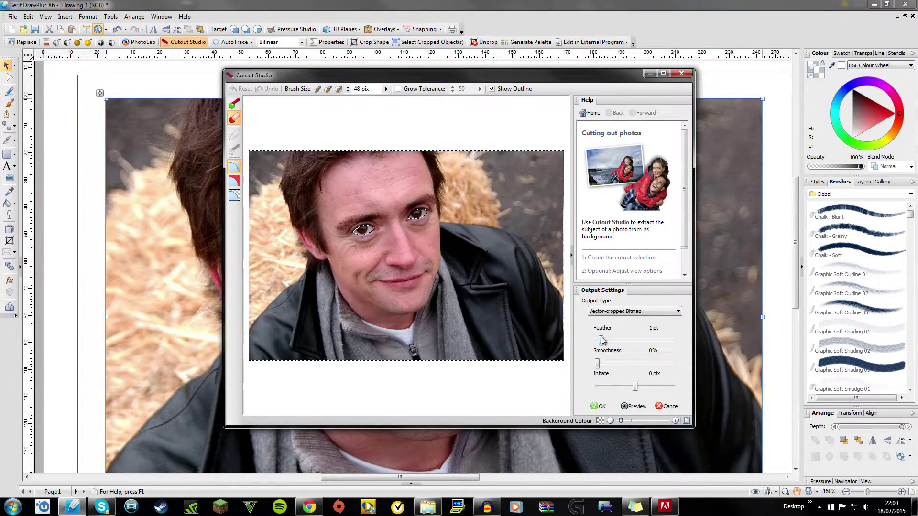
click(602, 407)
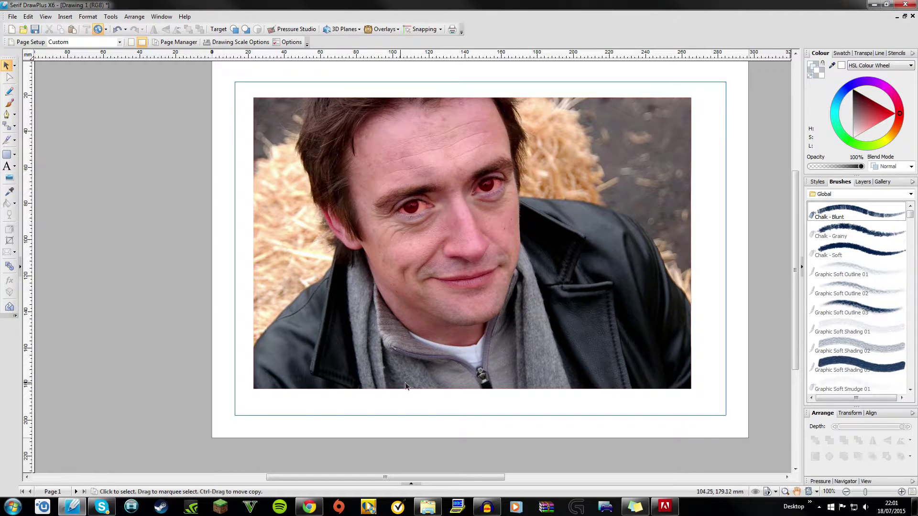
- Review the red-eyed photo and drag the edited portrait into Photoshop
scroll(457, 153, up, 2)
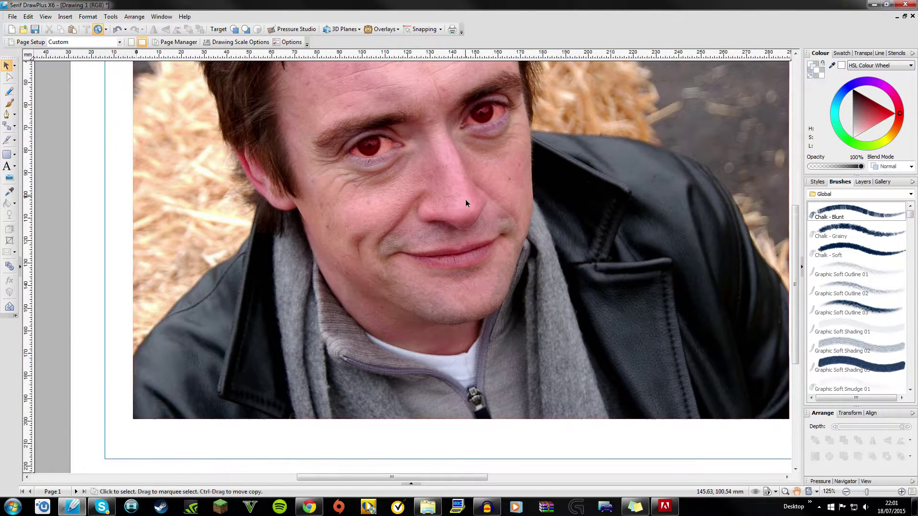
scroll(472, 203, down, 1)
scroll(472, 203, up, 1)
scroll(470, 219, down, 1)
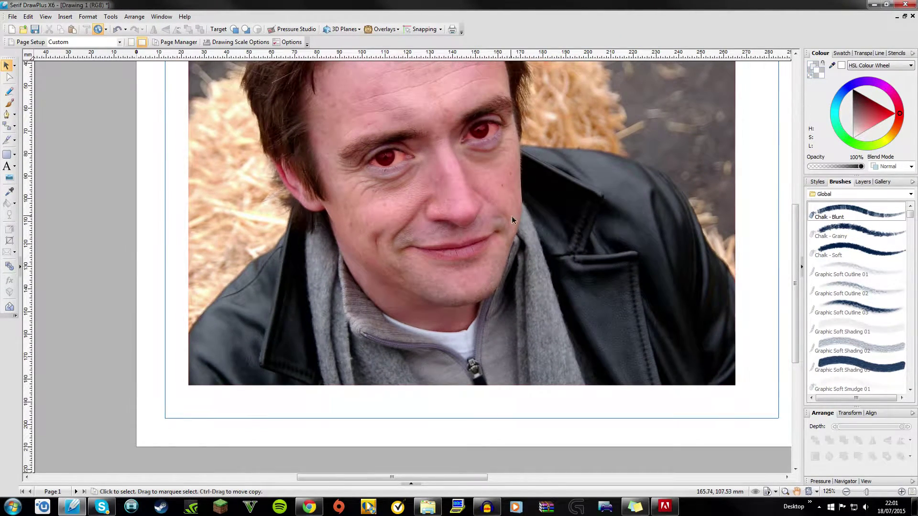
scroll(511, 216, up, 2)
scroll(492, 217, right, 2)
scroll(512, 206, down, 1)
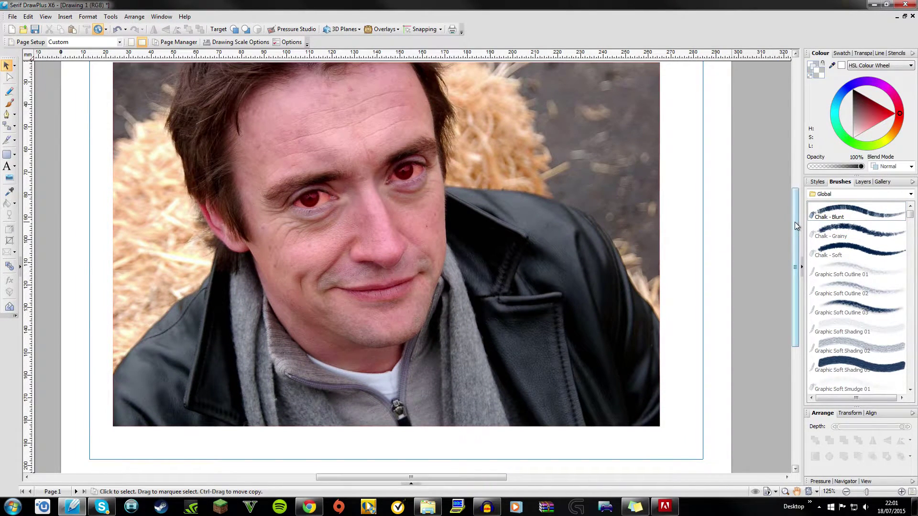
drag(797, 226, 791, 210)
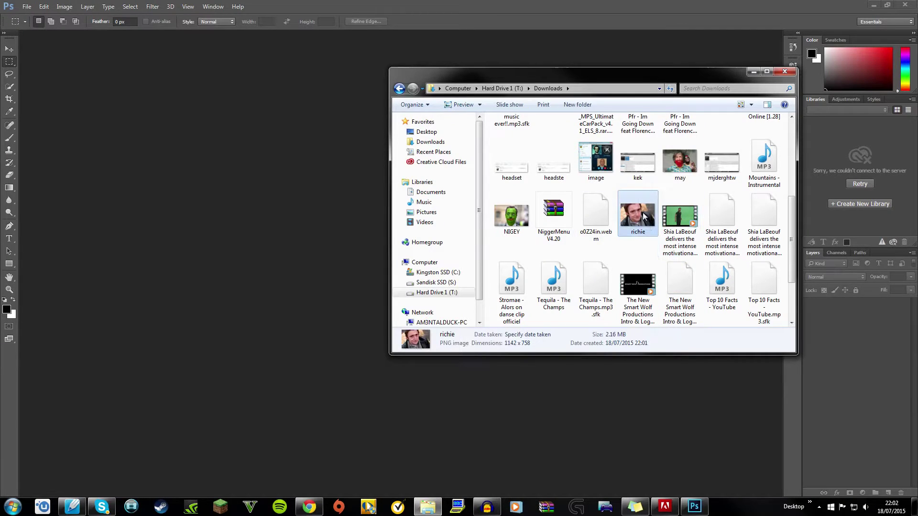
mouse_move(638, 218)
mouse_down()
mouse_move(274, 262)
mouse_move(274, 273)
mouse_up()
- Open Filter > Liquify and forward-warp the mouth corner up into a lopsided smile
click(153, 7)
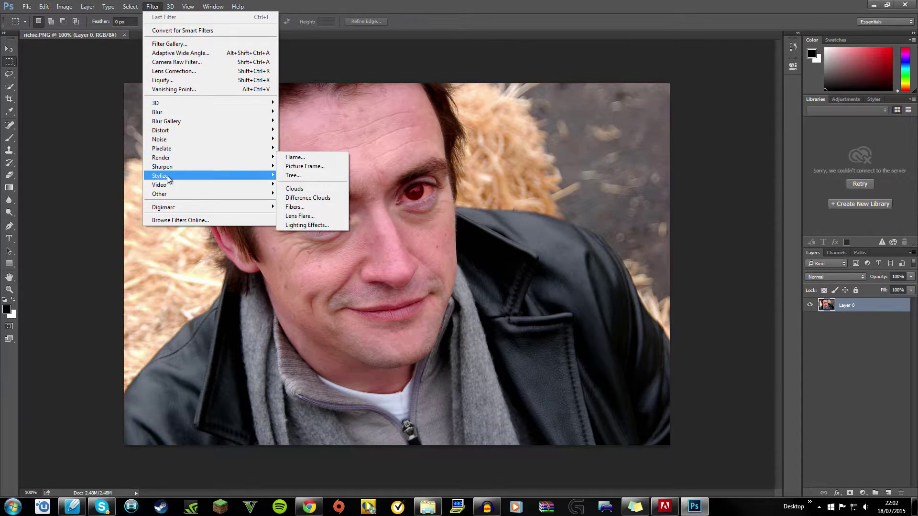
click(163, 80)
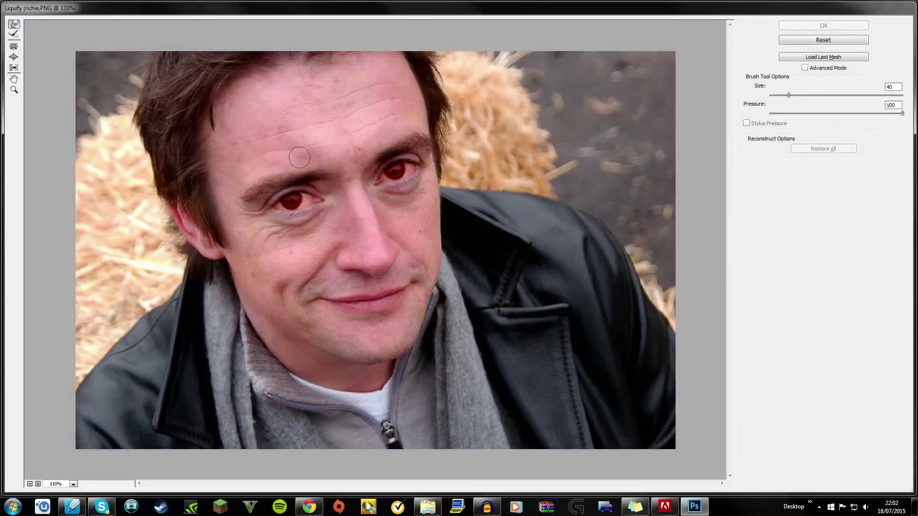
scroll(379, 349, up, 1)
scroll(379, 350, up, 1)
scroll(379, 349, up, 1)
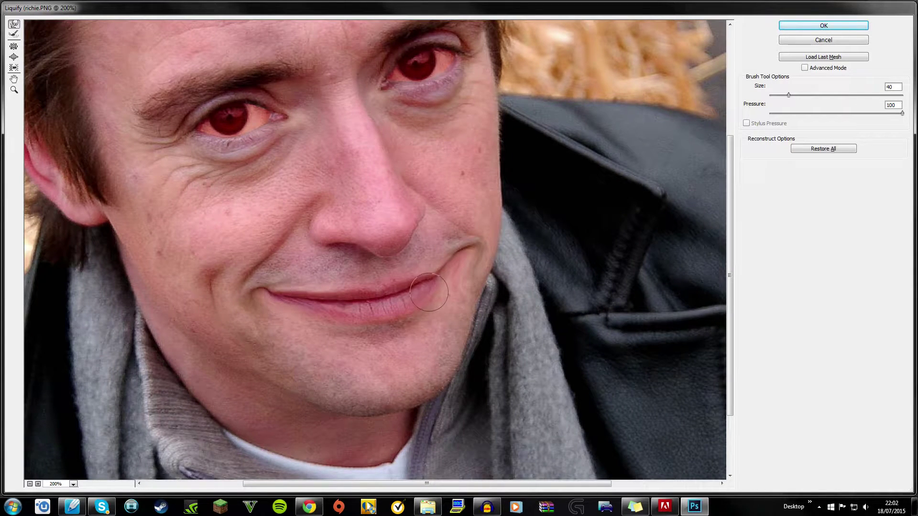
mouse_move(429, 292)
mouse_down()
mouse_move(466, 251)
mouse_move(444, 259)
mouse_move(474, 245)
mouse_up()
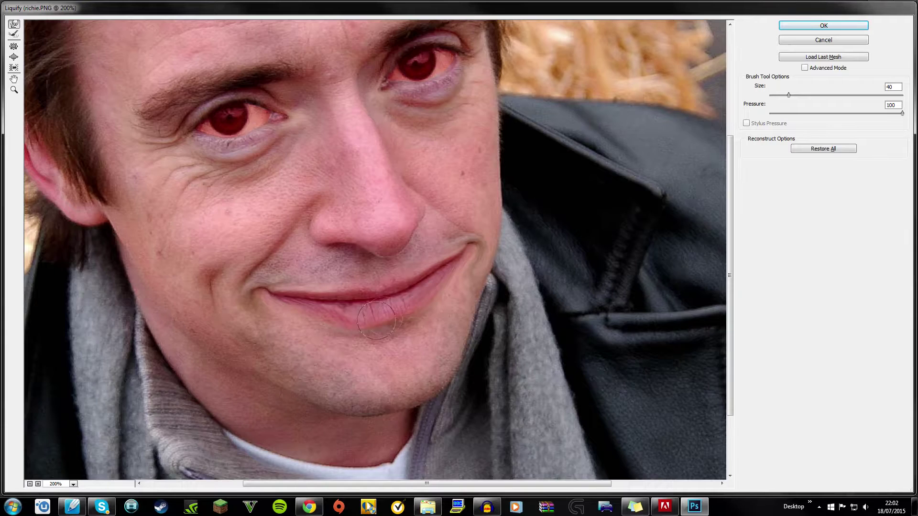
key(ctrl+minus)
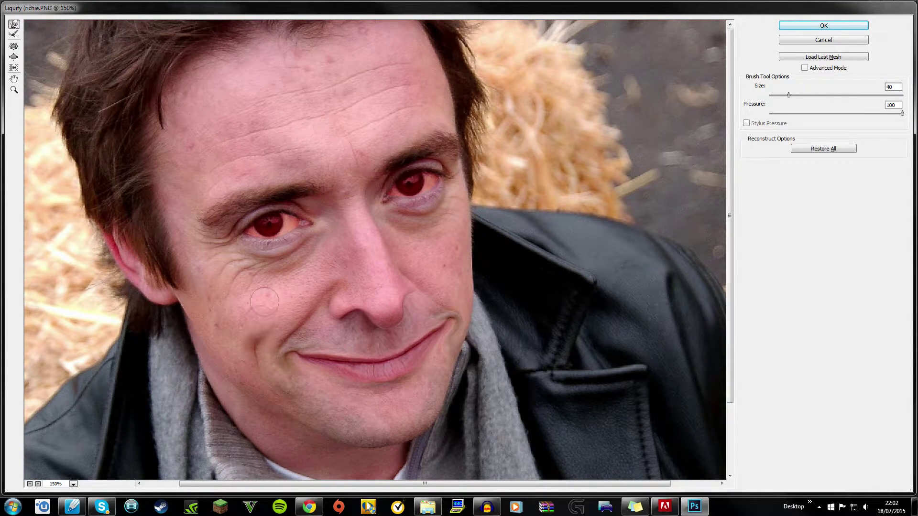
- Enlarge the warp brush to 62 and droop the brows, eyelids and forehead wrinkles
drag(255, 210, 259, 222)
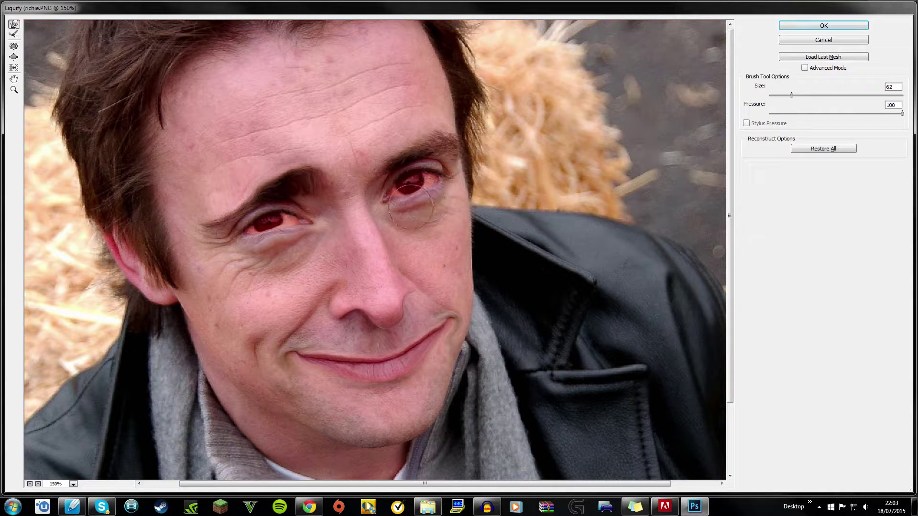
key(bracketright)
key(bracketright)
key(bracketright)
mouse_move(380, 166)
mouse_down()
mouse_move(450, 135)
mouse_move(443, 157)
mouse_up()
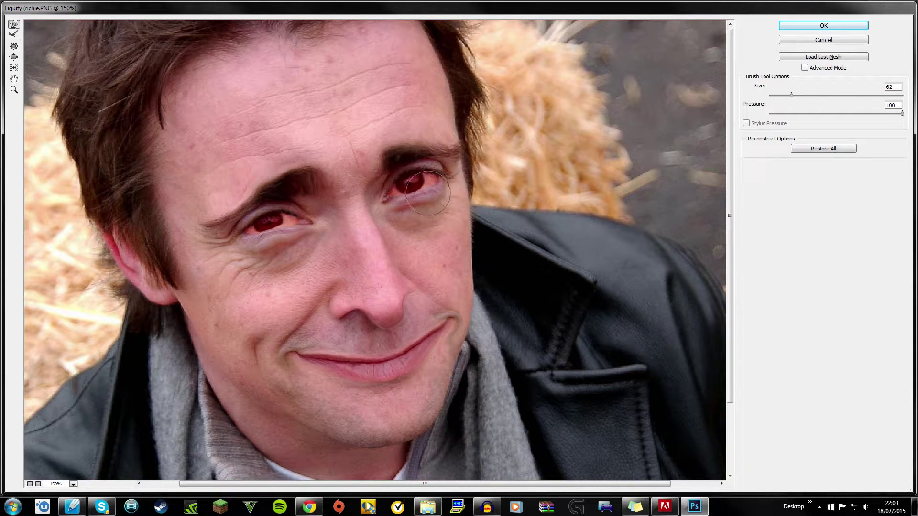
drag(431, 197, 406, 190)
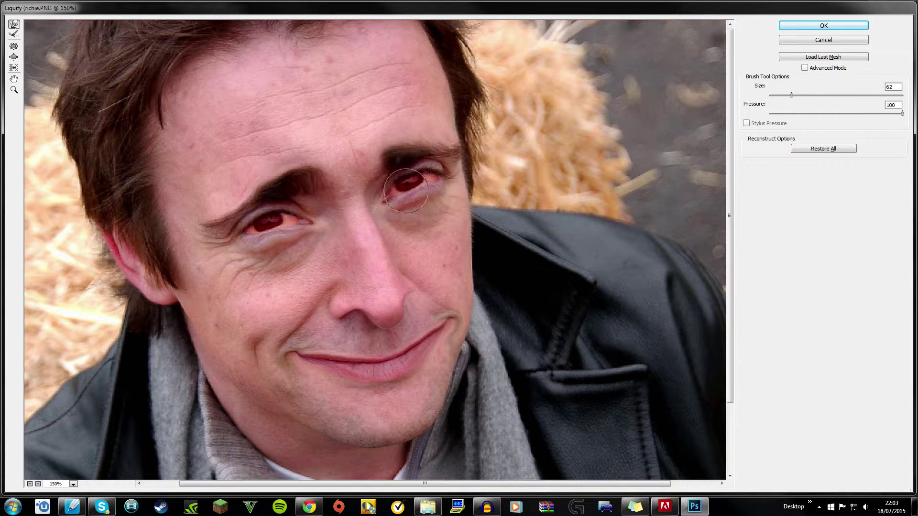
scroll(469, 225, down, 5)
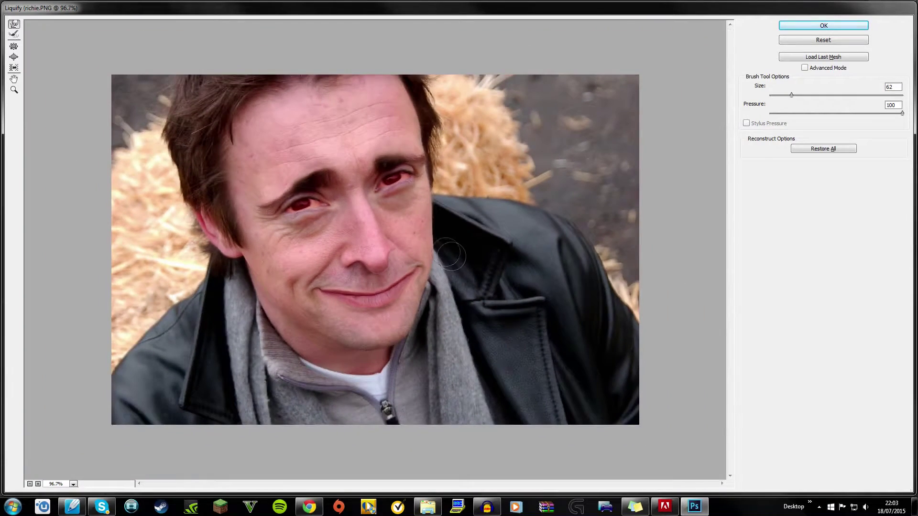
scroll(334, 92, up, 3)
scroll(312, 103, up, 1)
scroll(312, 103, up, 2)
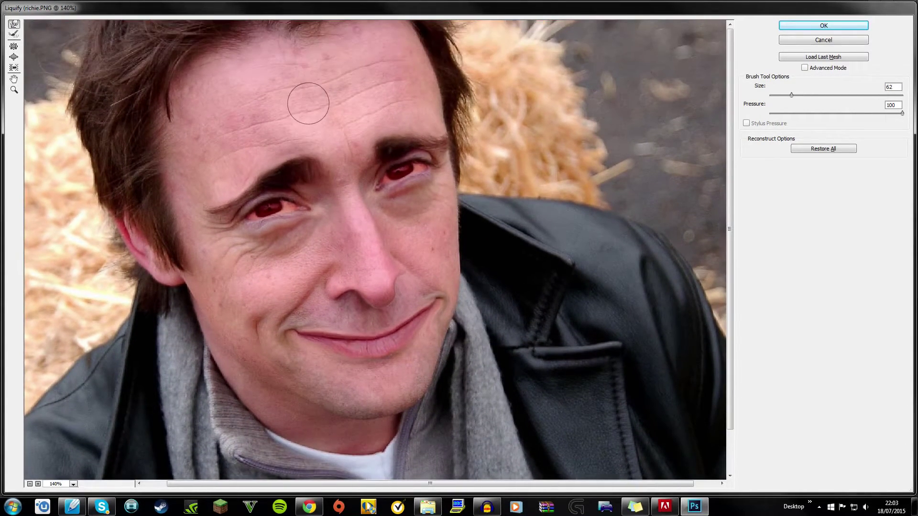
mouse_move(312, 108)
mouse_down()
mouse_move(322, 88)
mouse_move(334, 124)
mouse_up()
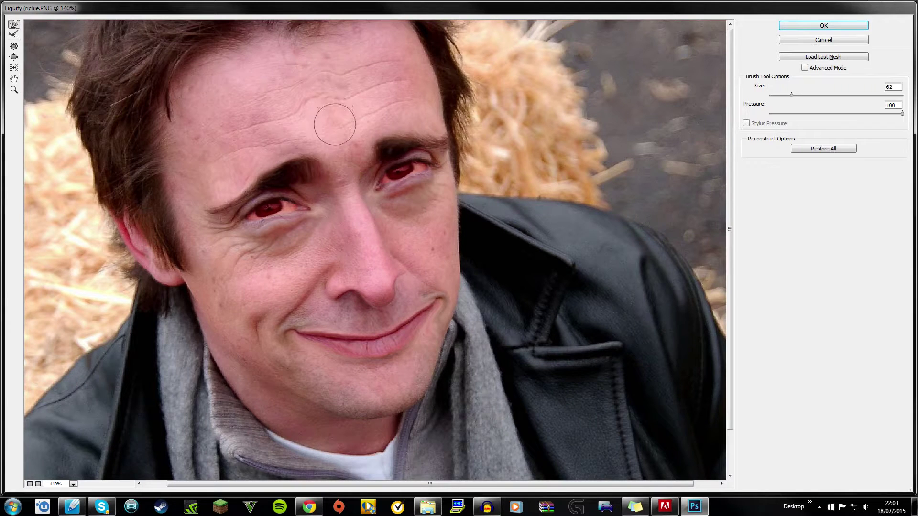
- Smear both hairline edges into the straw background and crease the nose bridge
drag(62, 139, 113, 131)
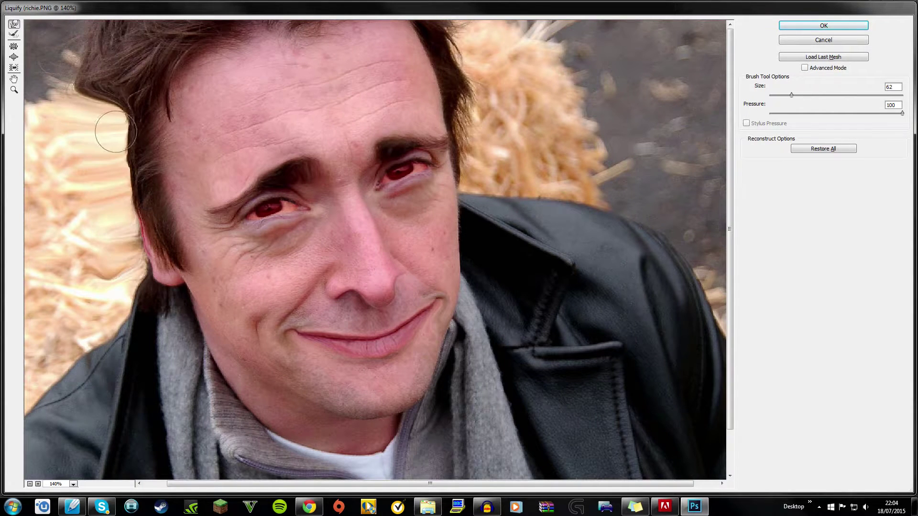
mouse_move(79, 88)
mouse_down()
mouse_move(97, 101)
mouse_move(105, 91)
mouse_move(122, 108)
mouse_move(98, 48)
mouse_move(134, 38)
mouse_move(110, 41)
mouse_move(130, 83)
mouse_move(149, 33)
mouse_move(207, 33)
mouse_up()
drag(140, 48, 119, 134)
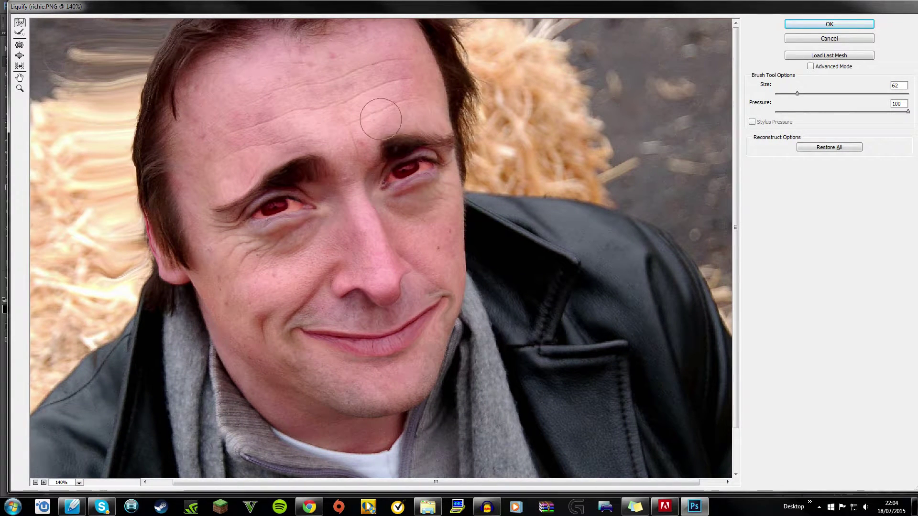
mouse_move(478, 72)
mouse_down()
mouse_move(468, 89)
mouse_move(471, 140)
mouse_up()
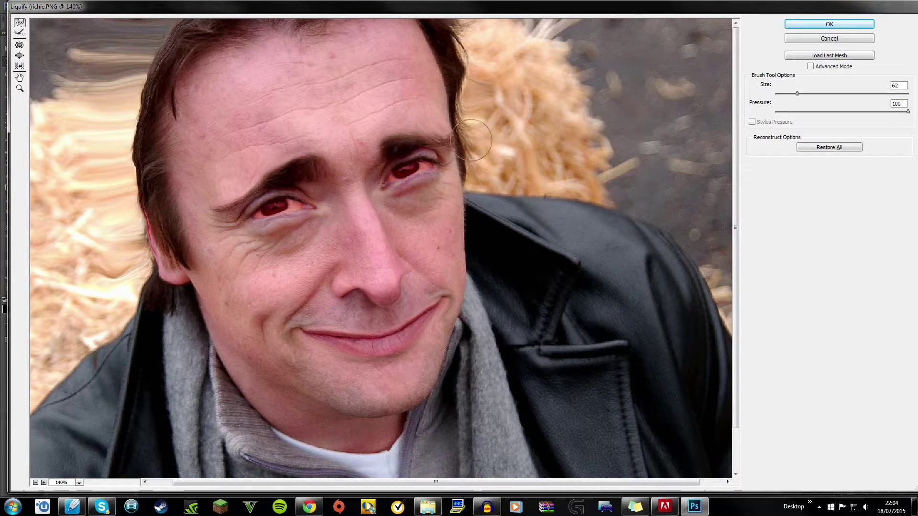
mouse_move(476, 87)
mouse_down()
mouse_move(459, 72)
mouse_move(458, 91)
mouse_move(454, 55)
mouse_move(439, 42)
mouse_move(449, 86)
mouse_move(444, 29)
mouse_move(416, 33)
mouse_move(448, 38)
mouse_up()
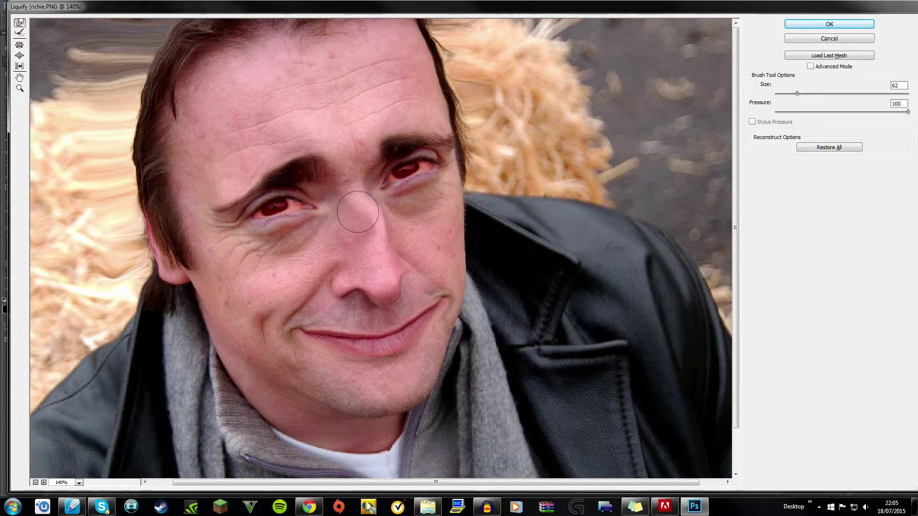
drag(370, 209, 378, 224)
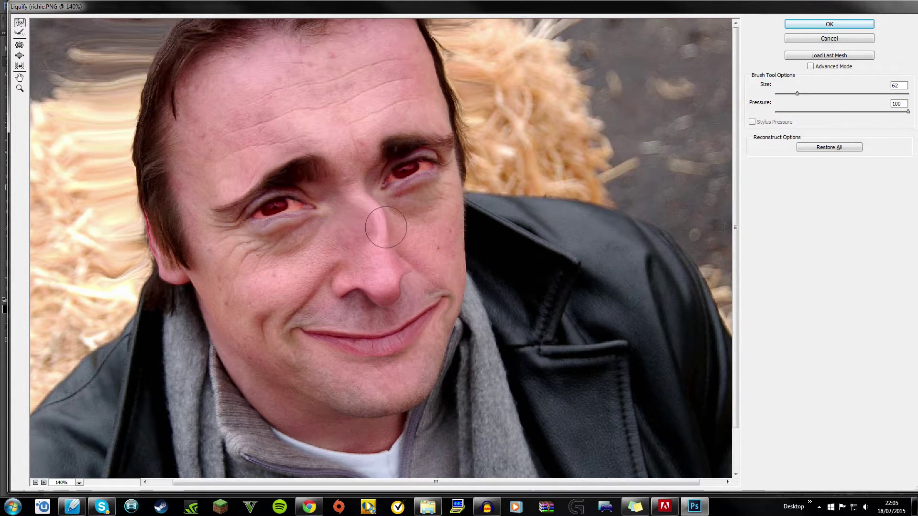
key(ctrl+minus)
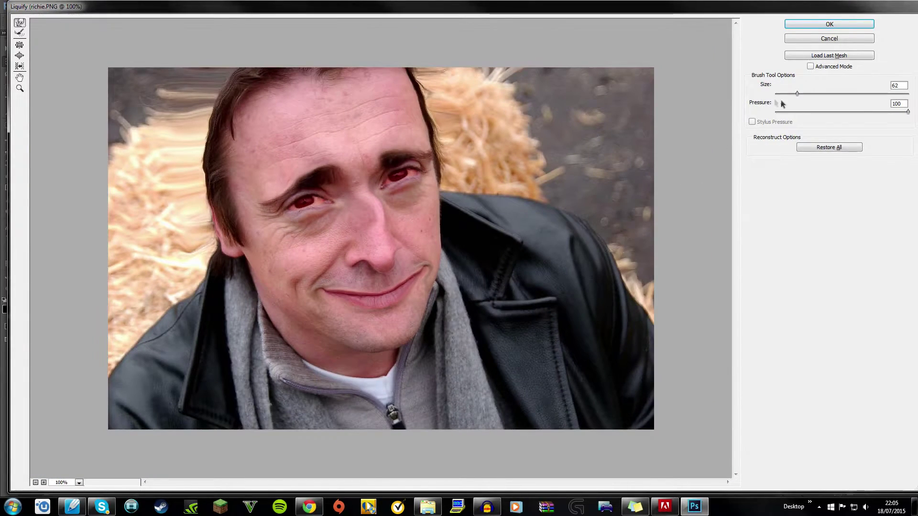
- Apply the Liquify warps and place the warped portrait, shrunk, on the DrawPlus page
click(810, 26)
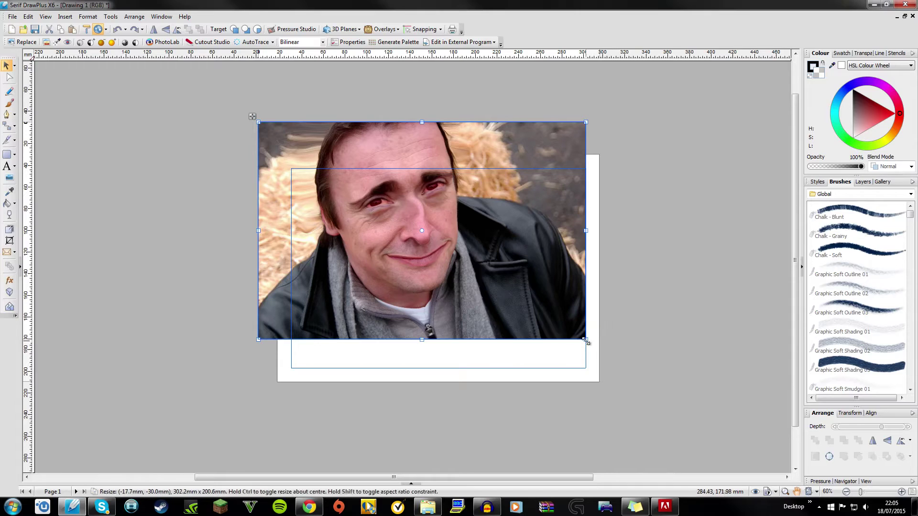
mouse_move(601, 338)
mouse_down()
mouse_move(487, 272)
mouse_move(501, 344)
mouse_up()
click(610, 319)
scroll(402, 151, up, 5)
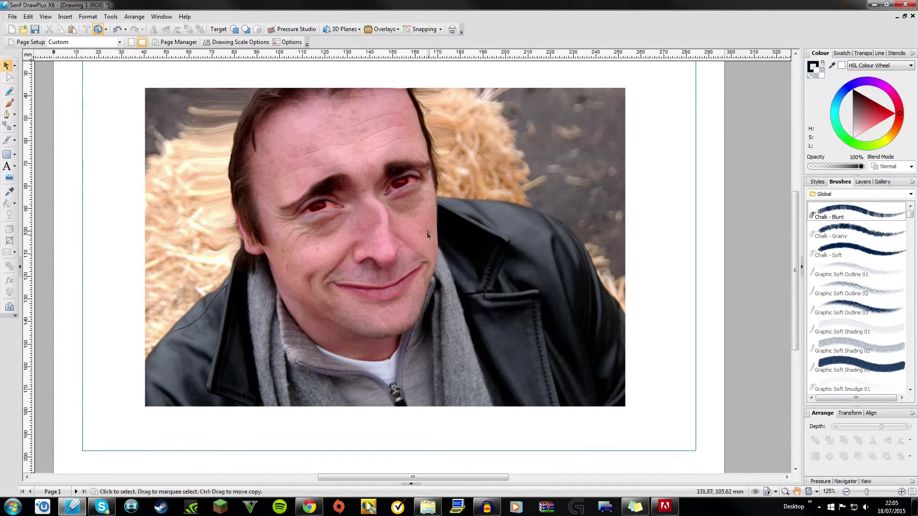
scroll(402, 151, up, 1)
scroll(382, 172, down, 1)
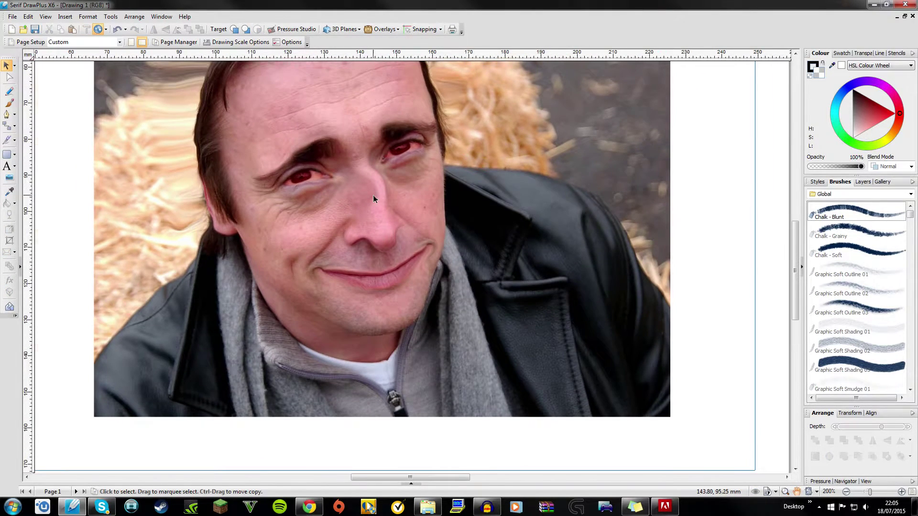
- View the portrait at 150% and return DrawPlus to the front over Chrome
scroll(373, 194, up, 1)
scroll(355, 254, up, 1)
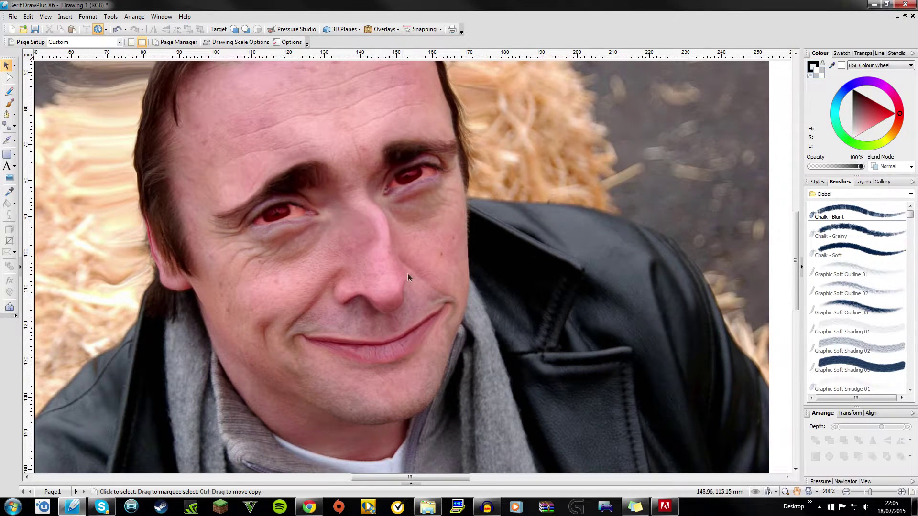
scroll(425, 258, up, 1)
scroll(410, 352, down, 1)
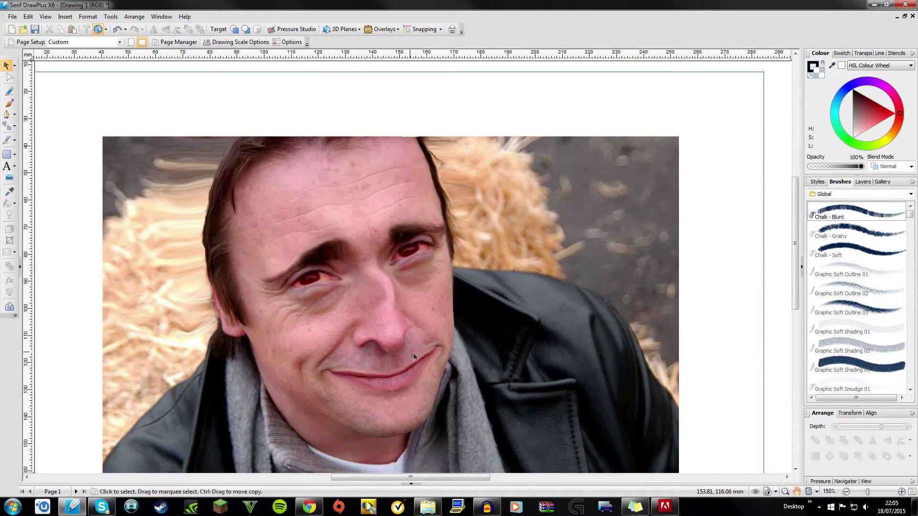
scroll(396, 405, down, 1)
mouse_move(309, 507)
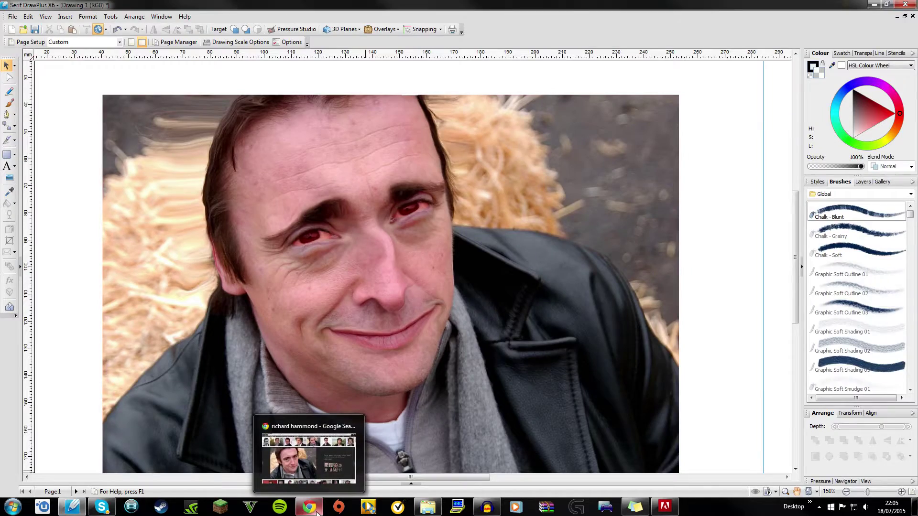
click(314, 509)
click(309, 510)
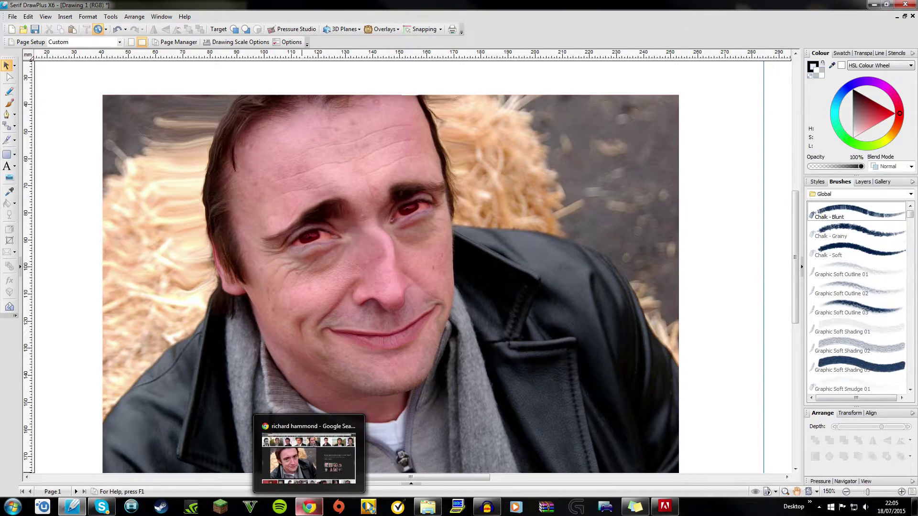
click(309, 507)
click(104, 7)
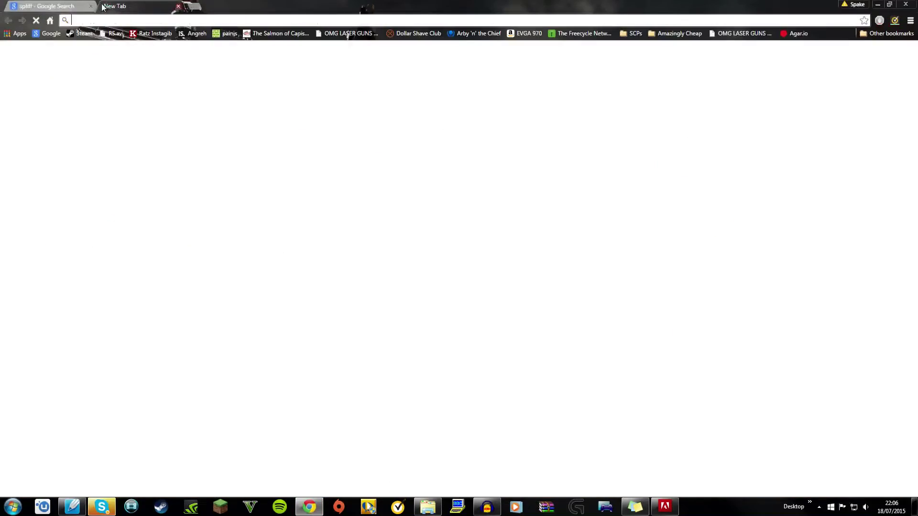
text(screwdriver)
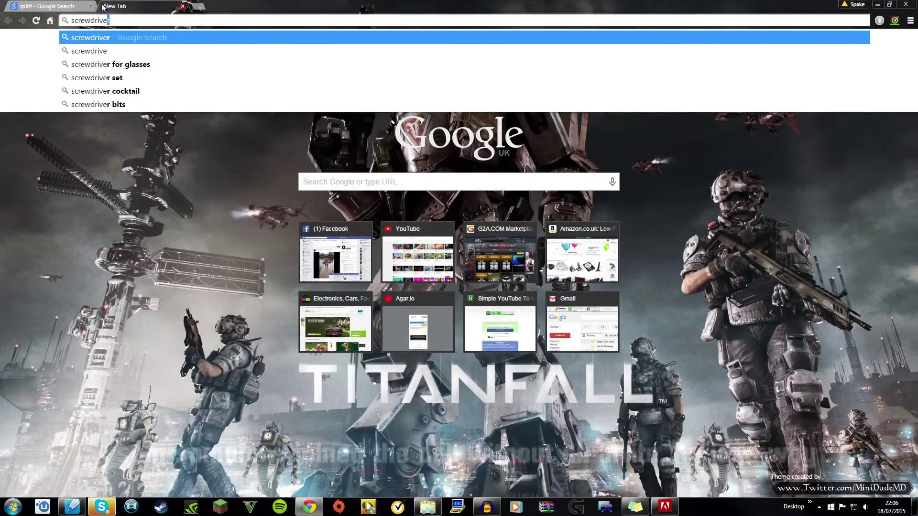
key(BackSpace)
key(BackSpace)
key(BackSpace)
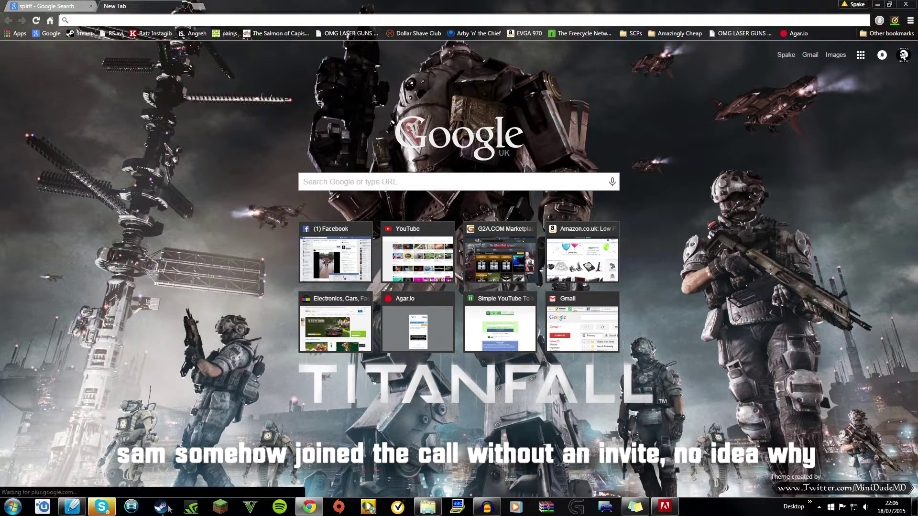
click(80, 511)
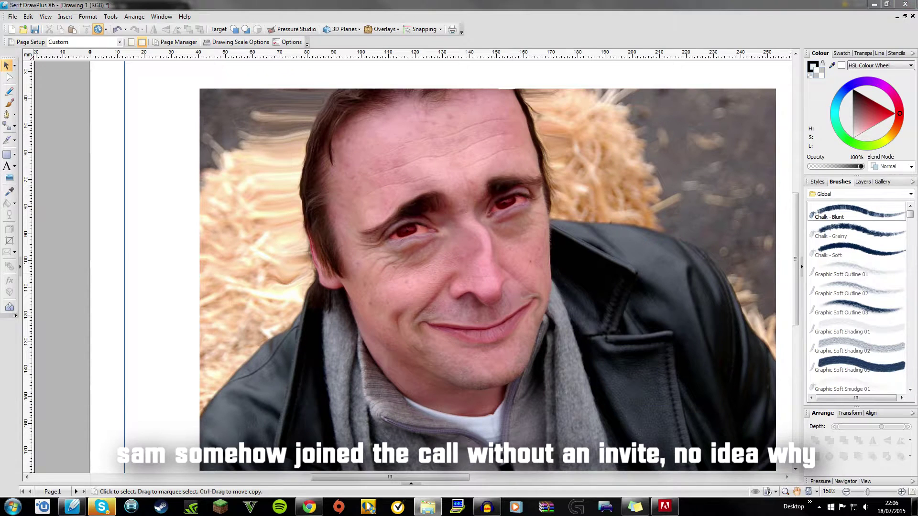
- Zoom in on the nose and scroll the Brushes tab down to Star Glow
scroll(310, 220, right, 3)
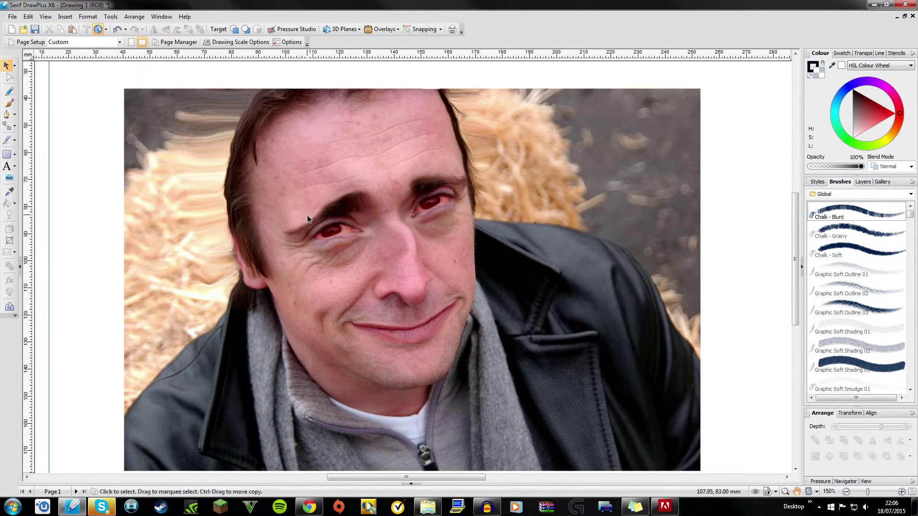
scroll(409, 309, up, 3)
scroll(410, 297, down, 2)
scroll(589, 209, down, 1)
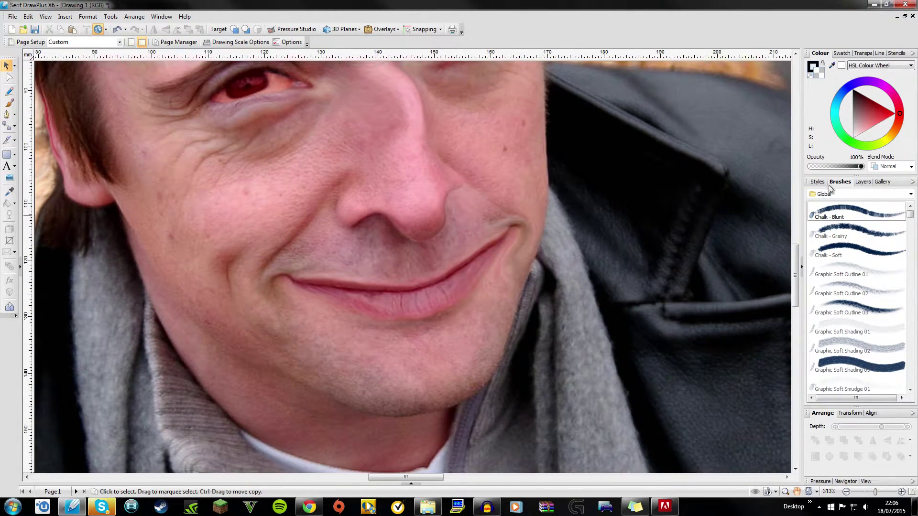
scroll(834, 221, down, 5)
scroll(834, 221, down, 5)
scroll(836, 211, down, 3)
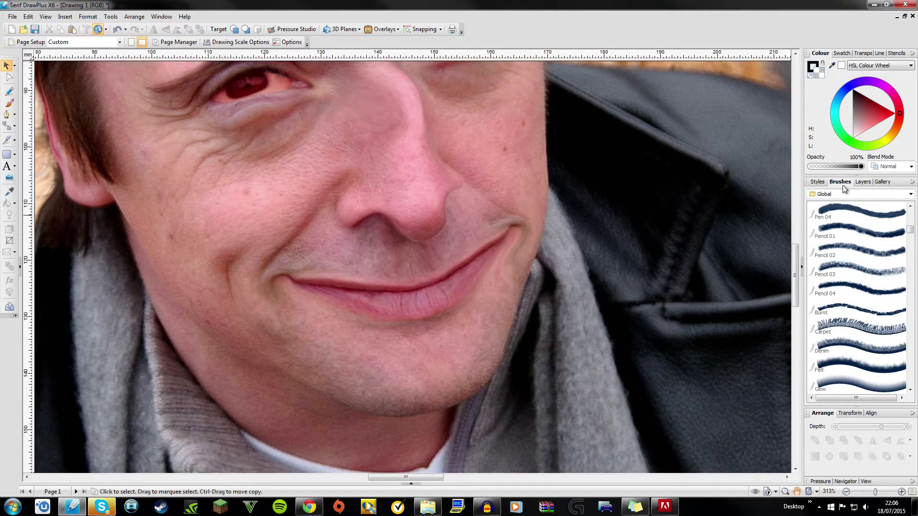
scroll(852, 268, down, 5)
scroll(854, 275, down, 5)
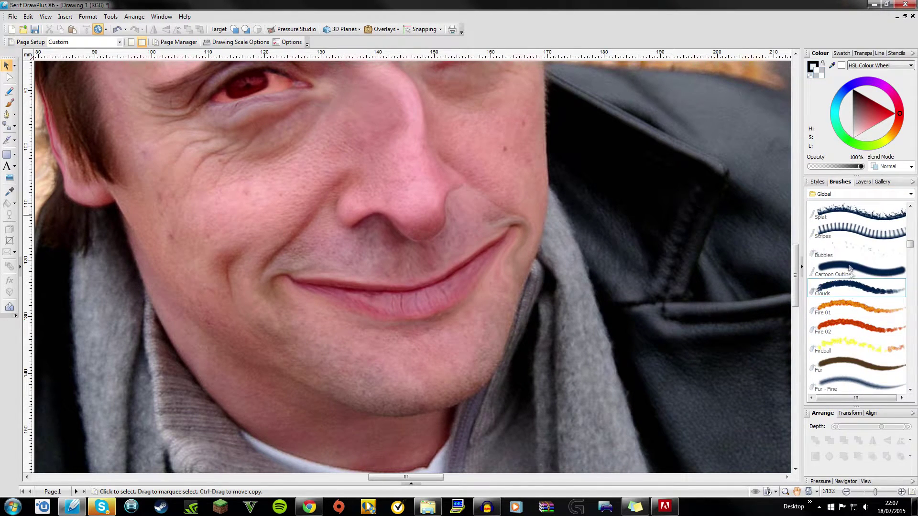
scroll(855, 282, down, 5)
scroll(856, 287, down, 5)
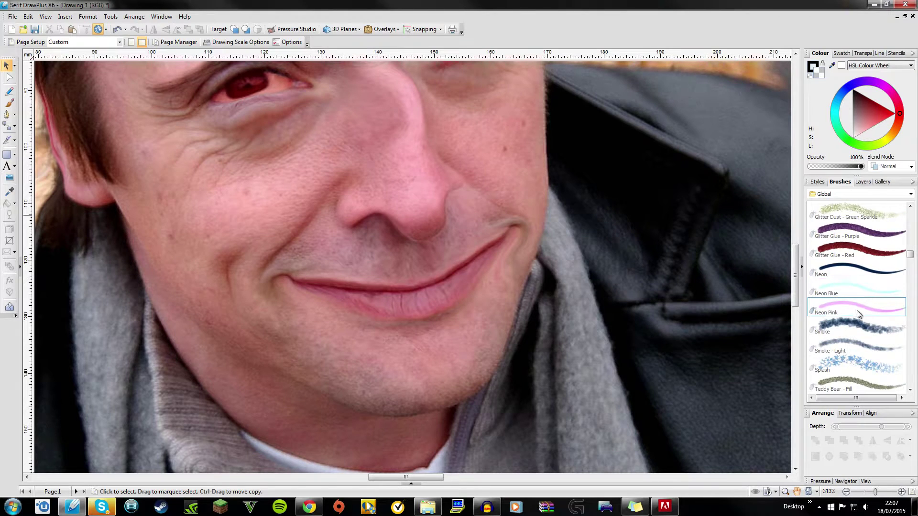
scroll(859, 314, down, 3)
scroll(860, 314, down, 3)
scroll(859, 314, down, 3)
scroll(859, 314, down, 3)
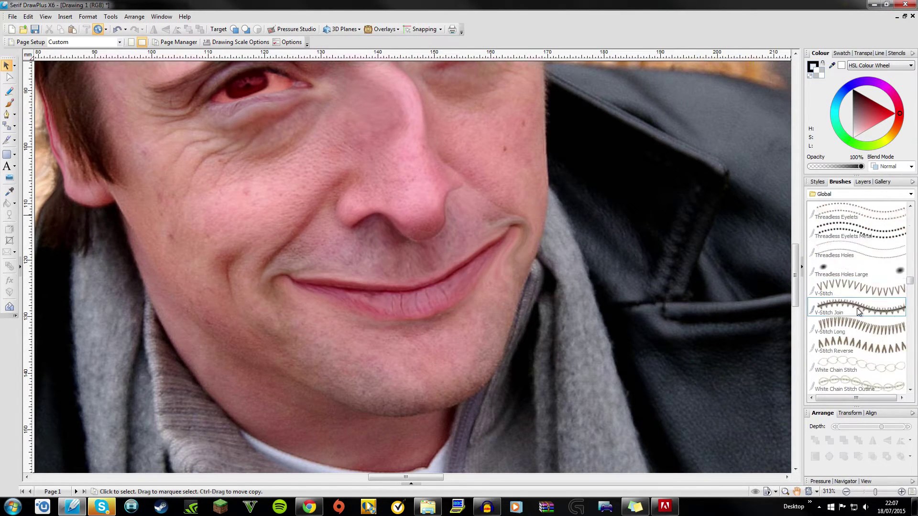
scroll(859, 311, down, 3)
scroll(858, 312, down, 3)
scroll(857, 314, down, 3)
scroll(857, 317, down, 3)
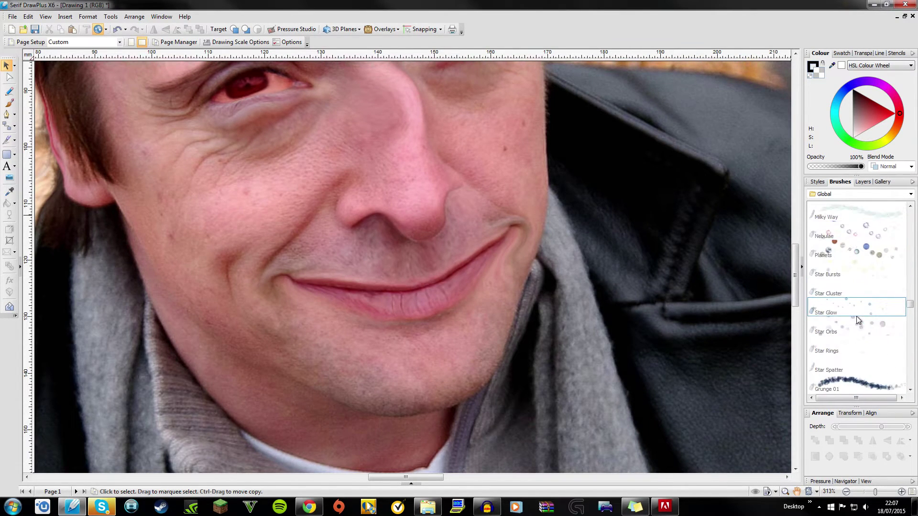
- Choose the Star Glow brush and switch to the Brush Tool
click(875, 307)
scroll(861, 311, down, 5)
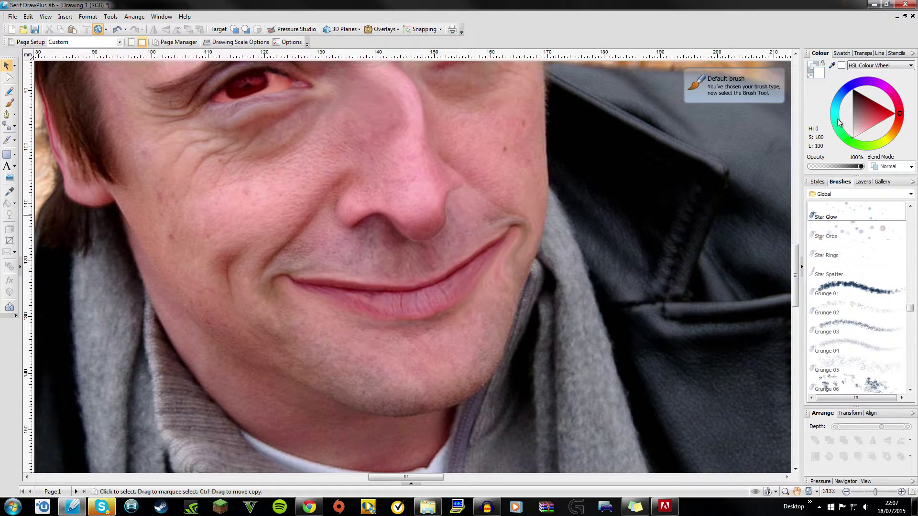
click(10, 102)
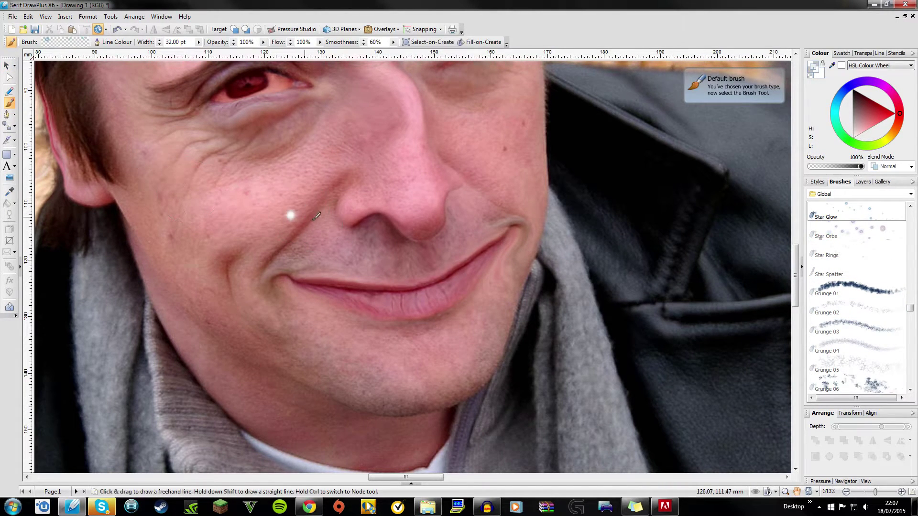
- Remove the star glow dab from the cheek and set up the Grunge 02 brush in white
click(330, 239)
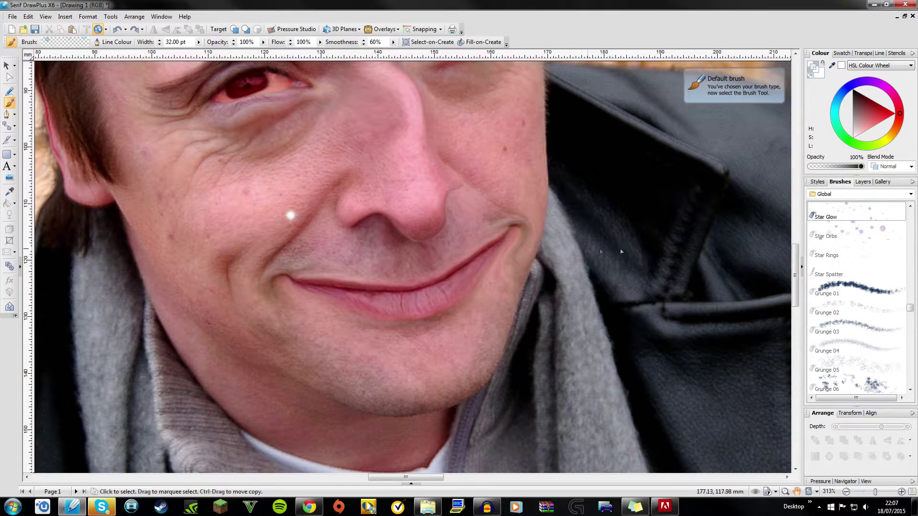
key(ctrl+z)
click(856, 309)
mouse_move(431, 261)
mouse_down()
mouse_move(366, 215)
mouse_move(436, 244)
mouse_up()
key(ctrl+z)
click(854, 136)
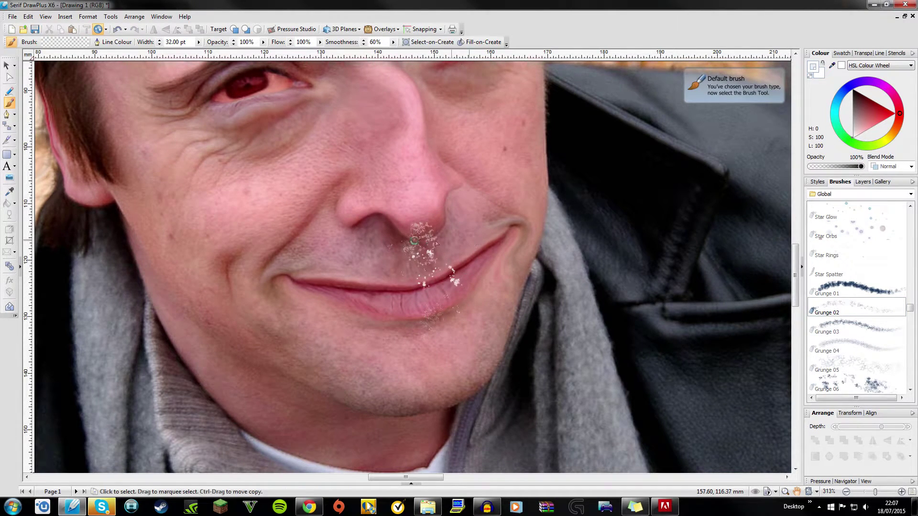
- Paint a whitish grunge smudge under the left nostril, undoing trial strokes by the right nostril
key(ctrl+z)
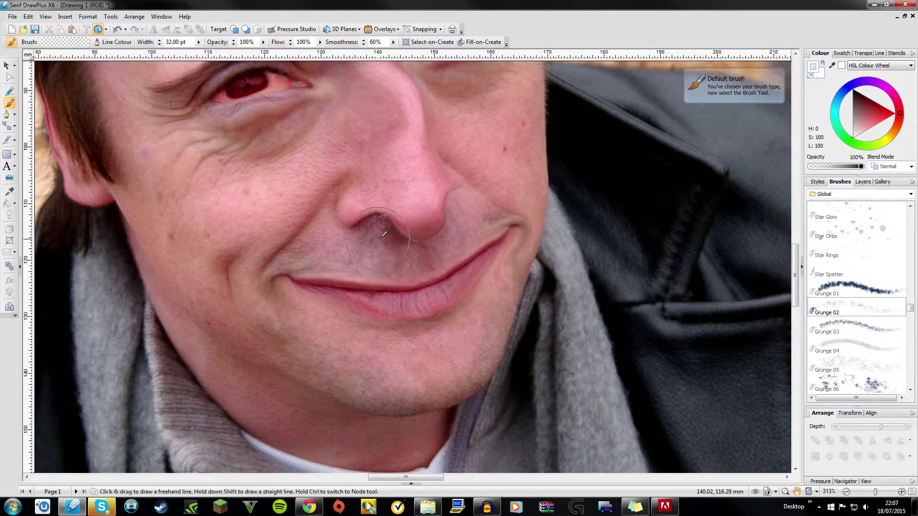
drag(382, 234, 376, 224)
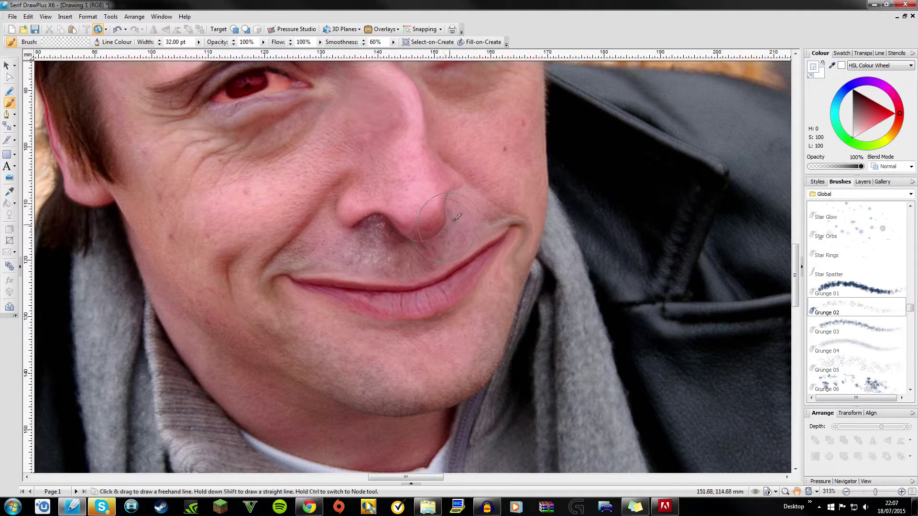
drag(461, 206, 457, 235)
key(ctrl+z)
drag(471, 197, 464, 219)
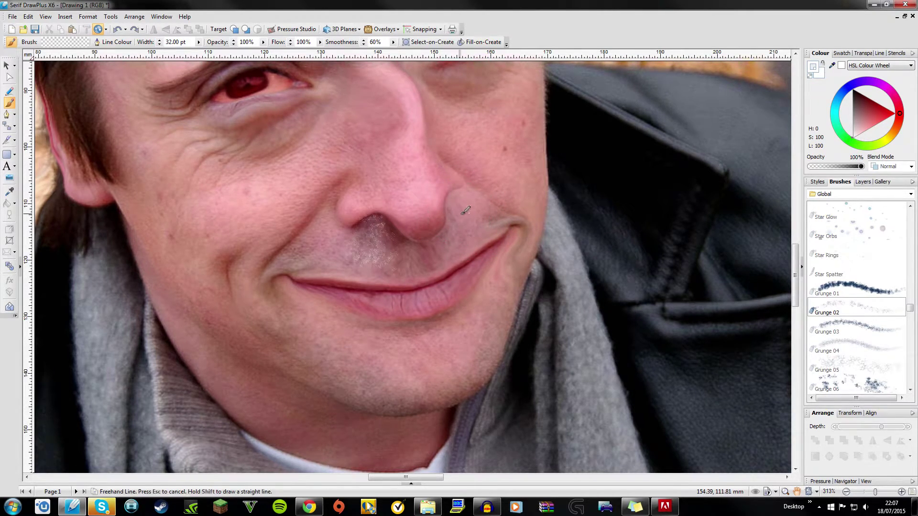
key(ctrl+z)
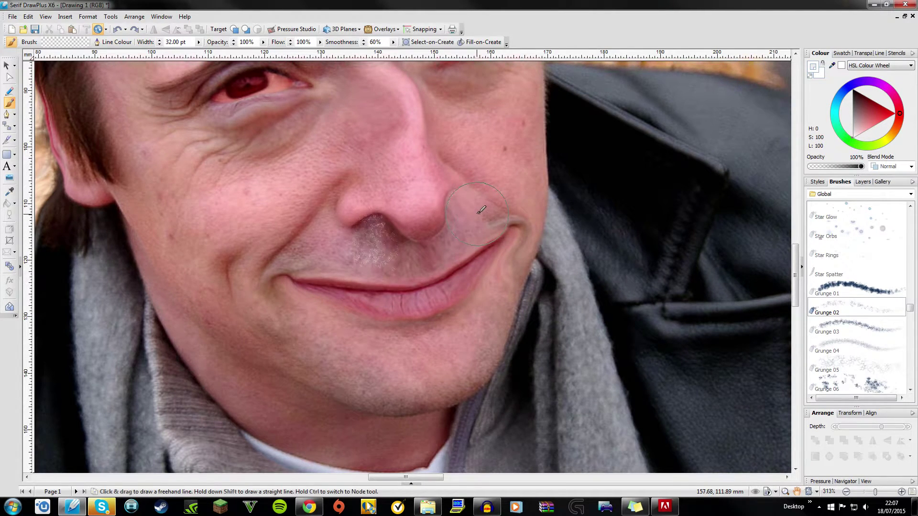
drag(481, 210, 478, 221)
key(ctrl+z)
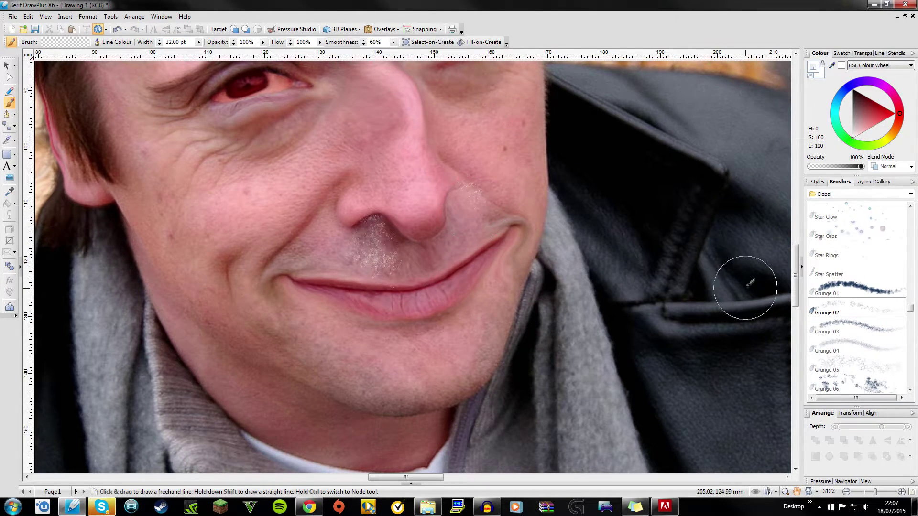
- Try Grunge 03, 04 and 06 beside the nostril, undo them, and return to Grunge 02
click(829, 338)
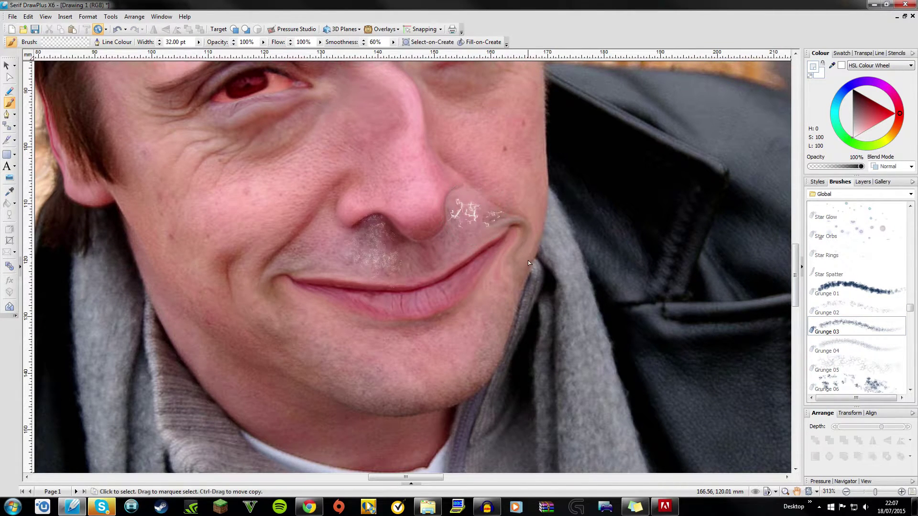
click(842, 346)
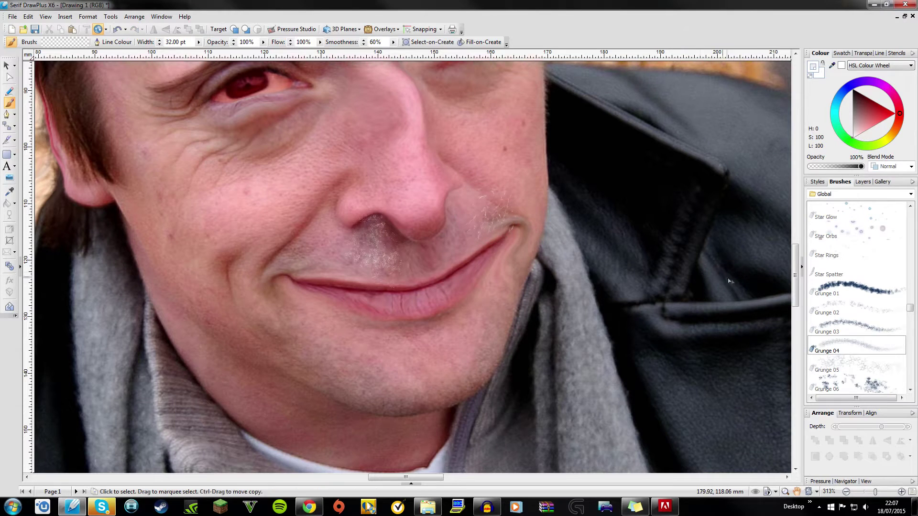
click(809, 311)
click(842, 383)
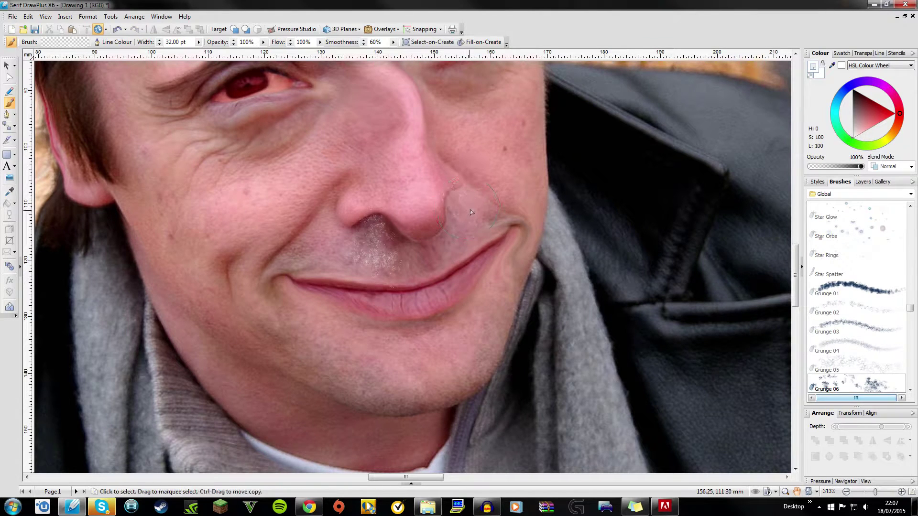
drag(460, 186, 481, 226)
key(ctrl+z)
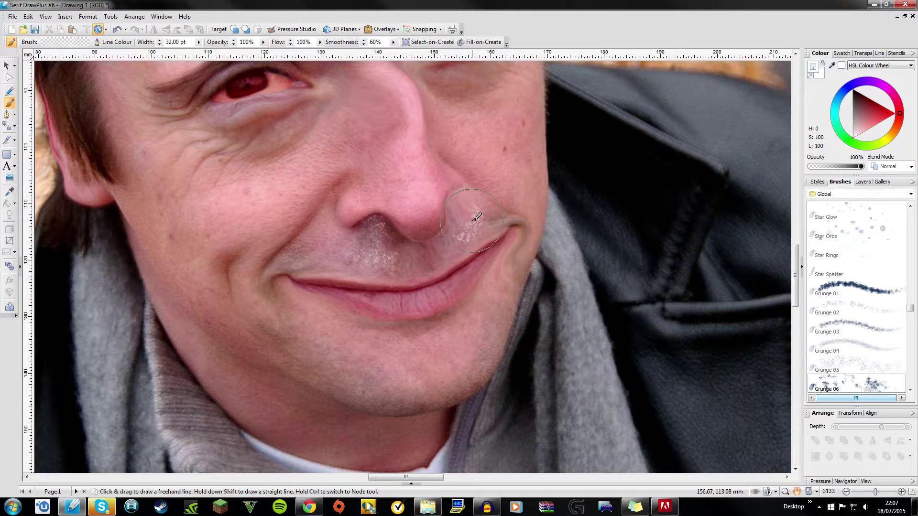
key(ctrl+z)
click(837, 313)
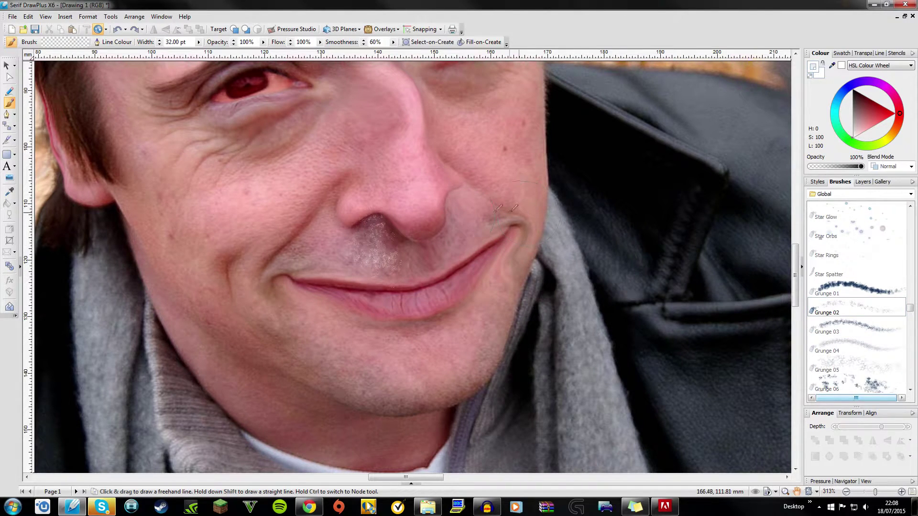
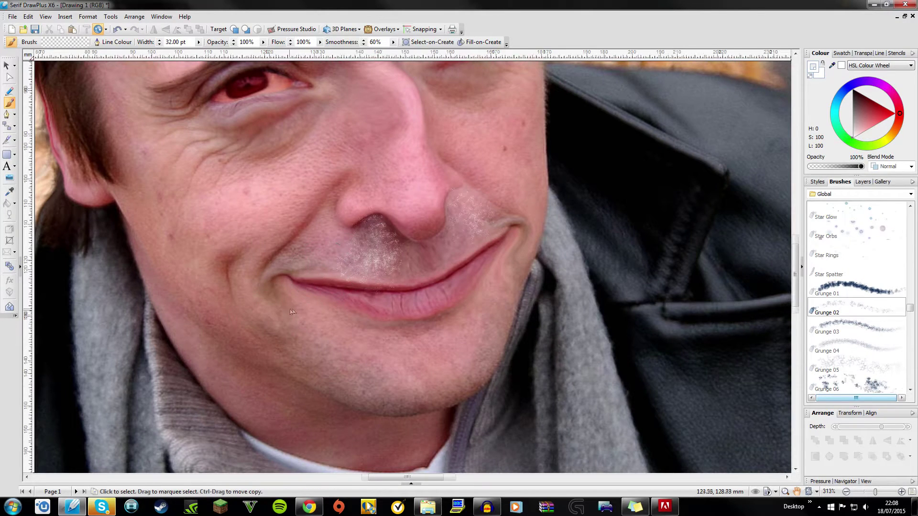
- Paint faint white grunge strokes under the nose, down the cheek and along the upper lip
scroll(294, 311, down, 5)
scroll(316, 287, up, 3)
drag(330, 285, 309, 302)
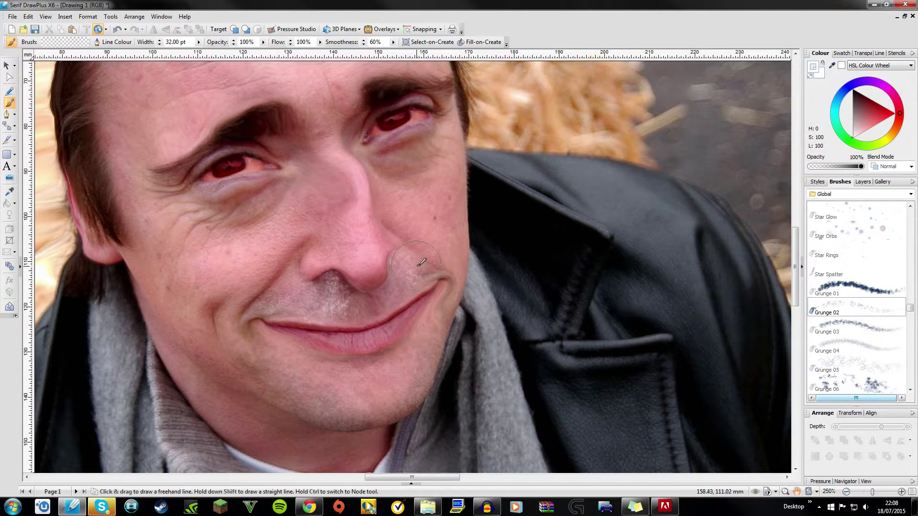
drag(421, 263, 392, 292)
scroll(850, 353, down, 1)
click(841, 385)
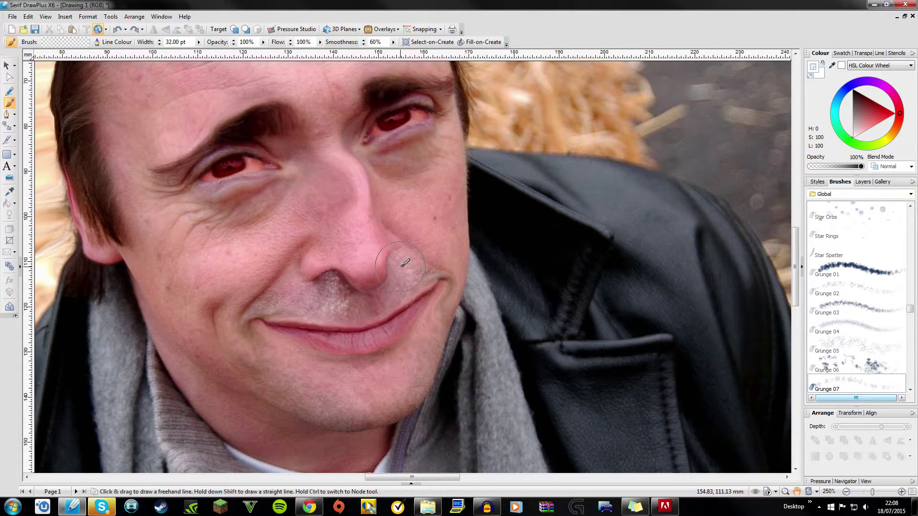
mouse_move(373, 294)
mouse_down()
mouse_move(355, 344)
mouse_move(377, 366)
mouse_up()
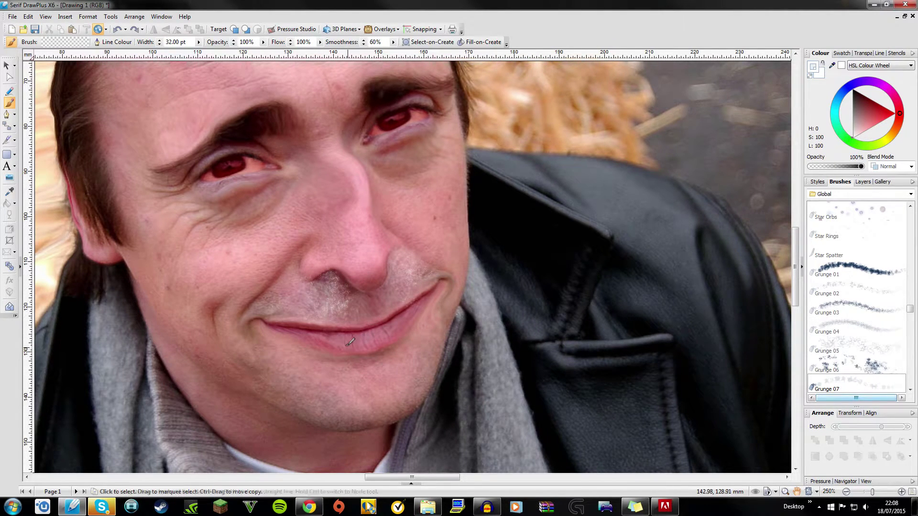
- Paint whitish Grunge 08 powder across the moustache area and firm up the patch
key(ctrl+0)
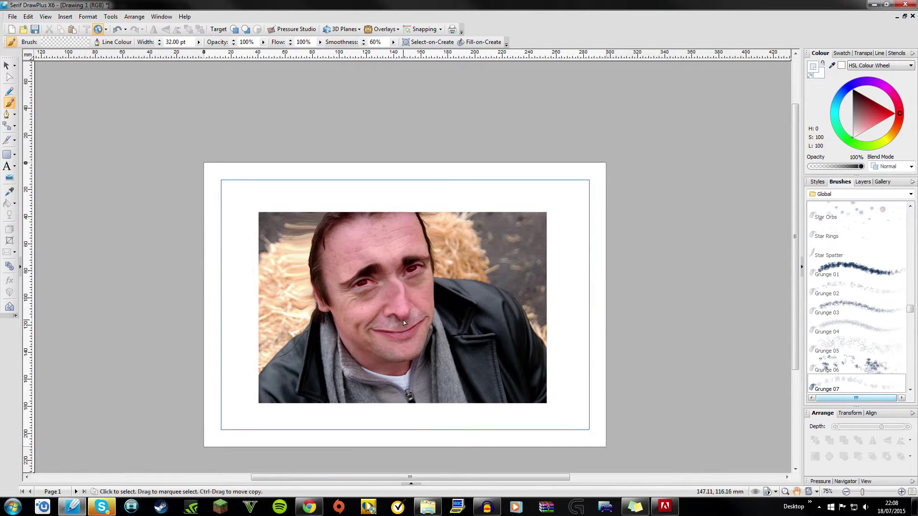
scroll(403, 320, up, 2)
scroll(854, 341, down, 1)
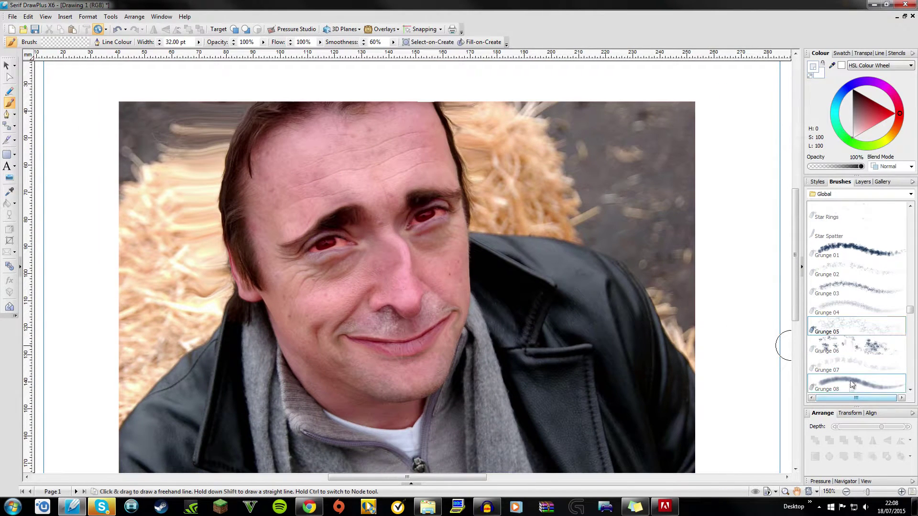
scroll(437, 318, up, 2)
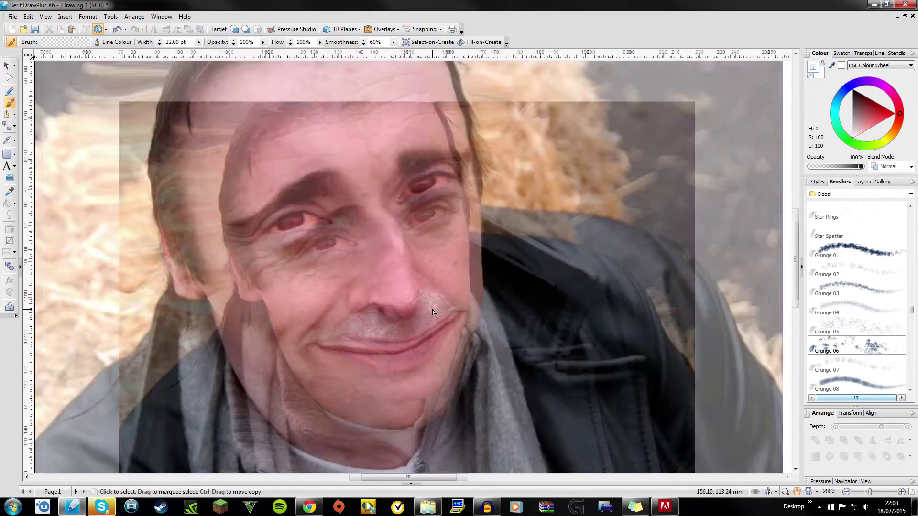
click(859, 386)
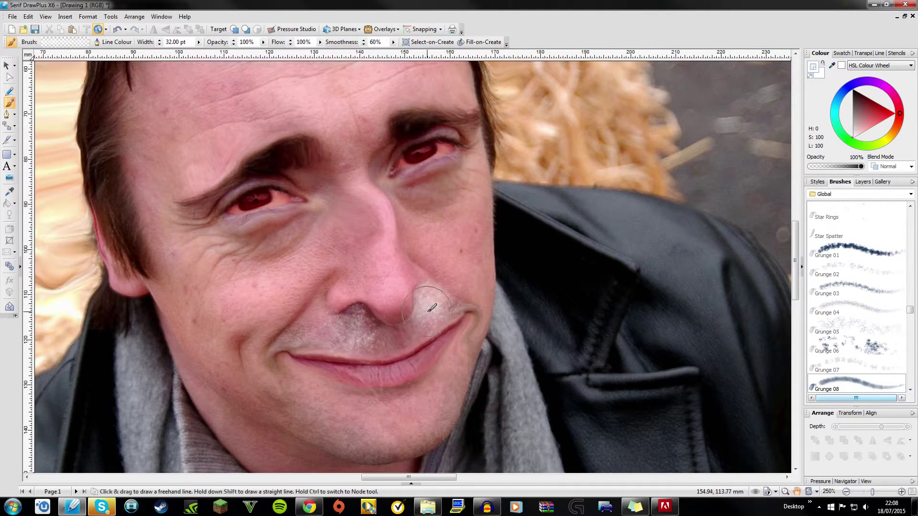
mouse_move(363, 319)
mouse_down()
mouse_move(383, 344)
mouse_move(435, 307)
mouse_move(434, 315)
mouse_move(439, 296)
mouse_up()
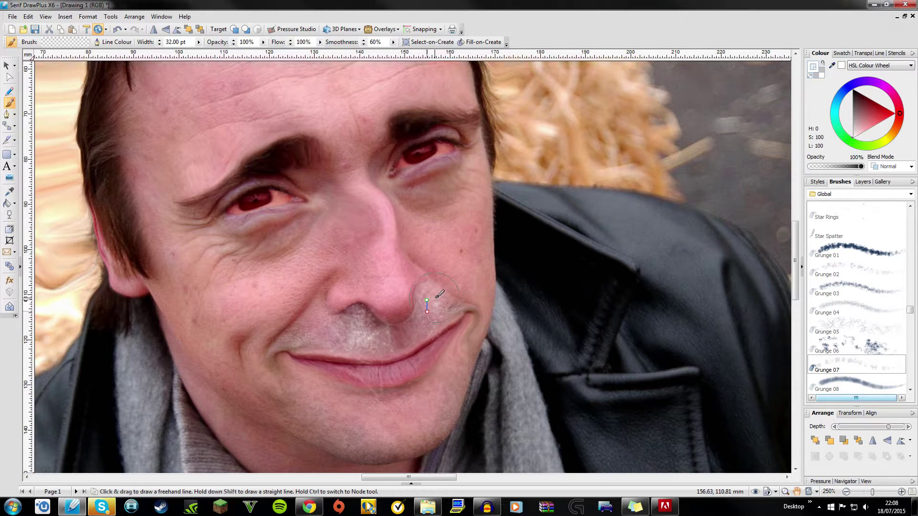
key(Escape)
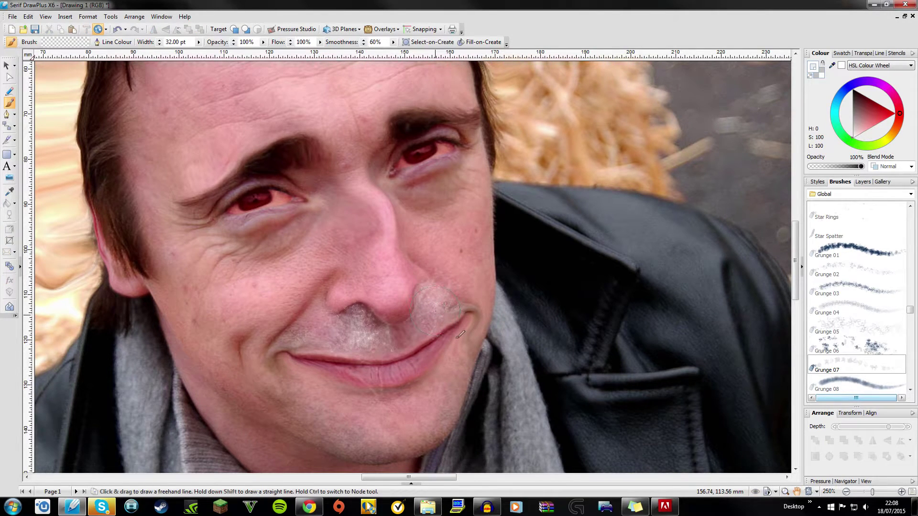
drag(460, 335, 457, 321)
click(839, 272)
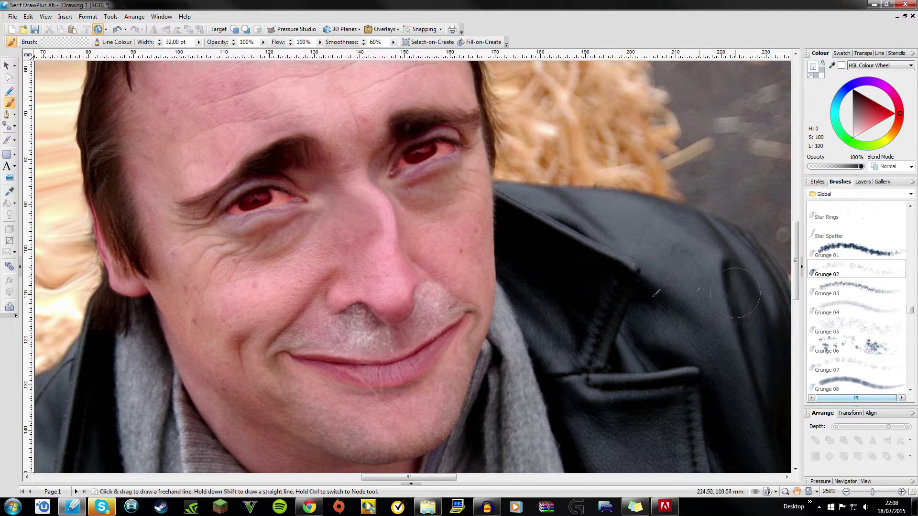
click(844, 251)
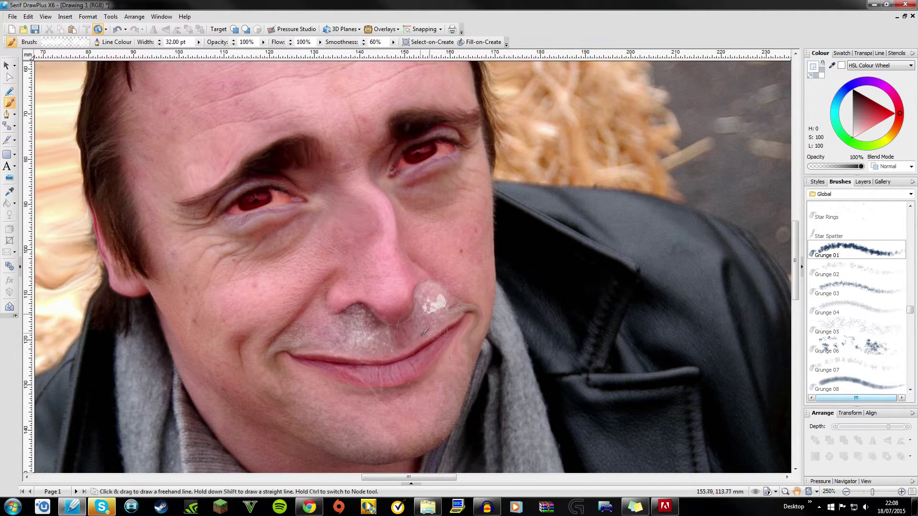
- Add brighter white Grunge 01 powder at 49% opacity under and right of the nose
drag(430, 301, 421, 289)
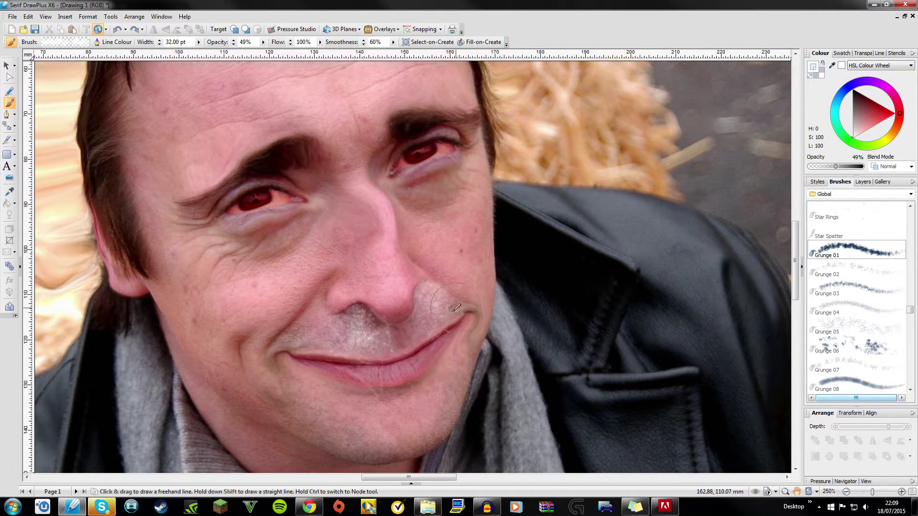
drag(361, 313, 366, 325)
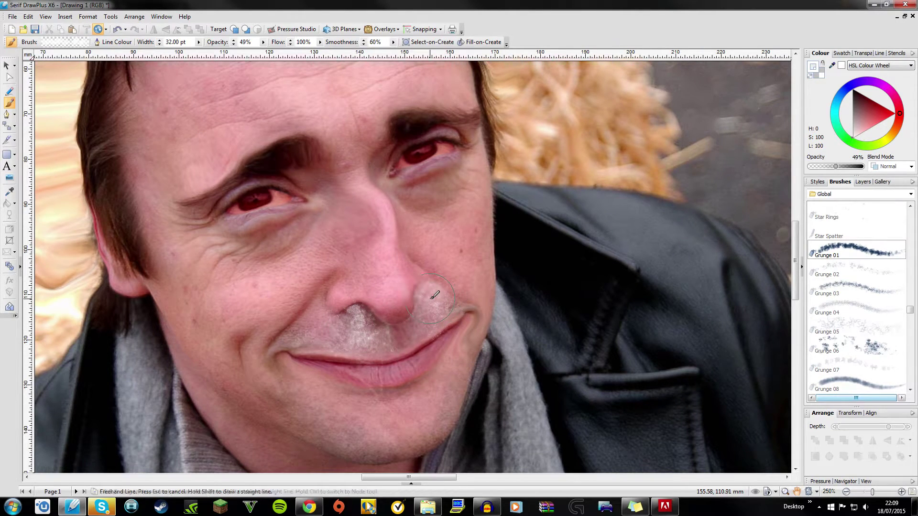
mouse_move(438, 301)
mouse_down()
mouse_move(428, 294)
mouse_move(429, 303)
mouse_move(433, 297)
mouse_up()
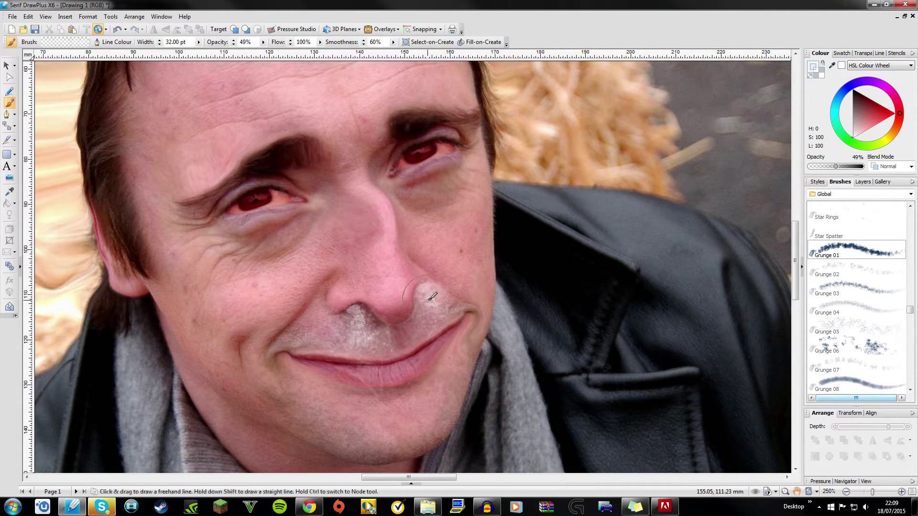
scroll(176, 224, down, 3)
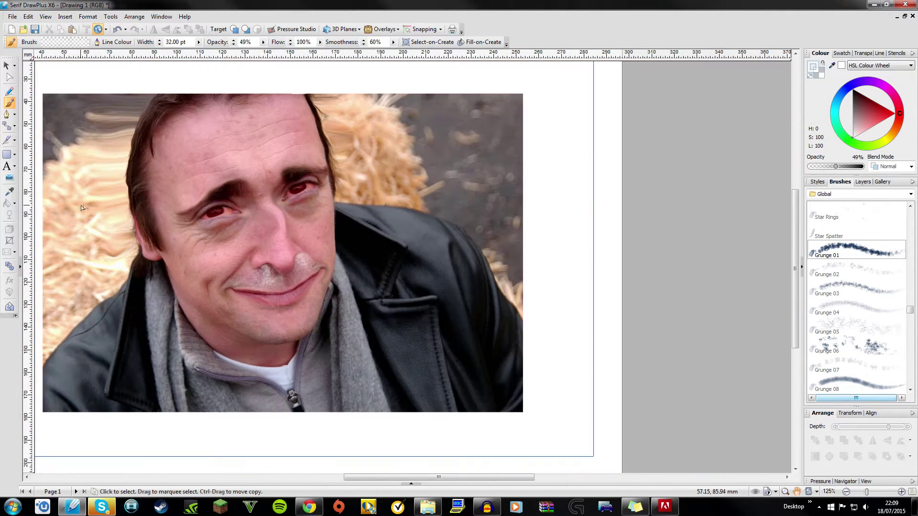
scroll(205, 239, up, 1)
scroll(231, 253, up, 1)
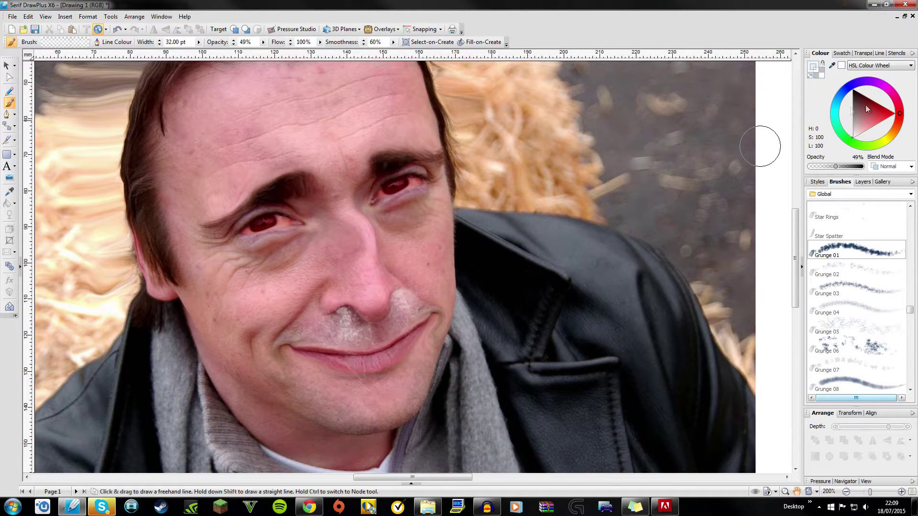
- Switch to the Pointer tool and zoom out to view the portrait
click(6, 65)
scroll(247, 239, down, 3)
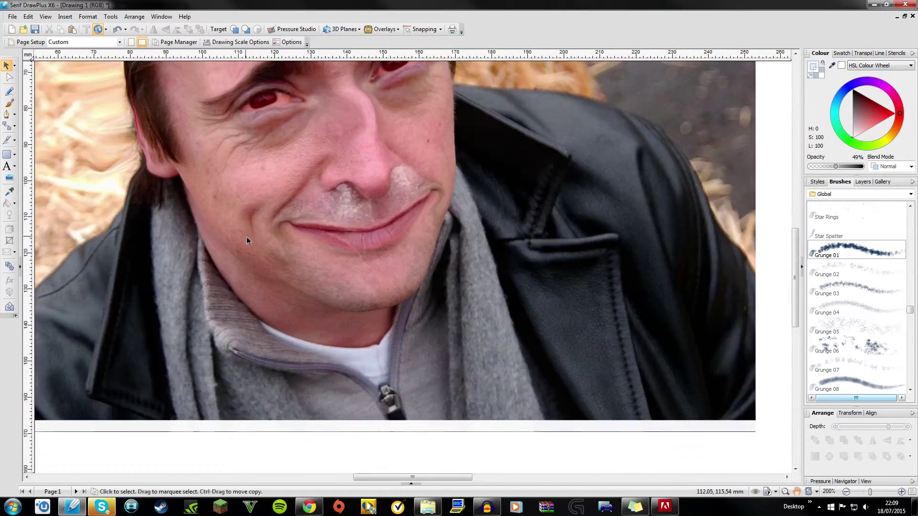
scroll(247, 239, down, 2)
scroll(455, 390, up, 1)
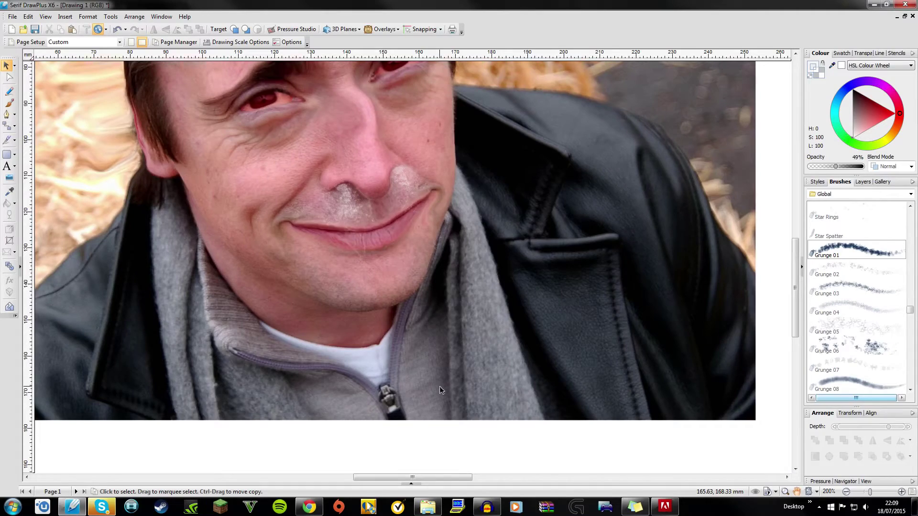
scroll(441, 390, down, 2)
scroll(343, 428, up, 2)
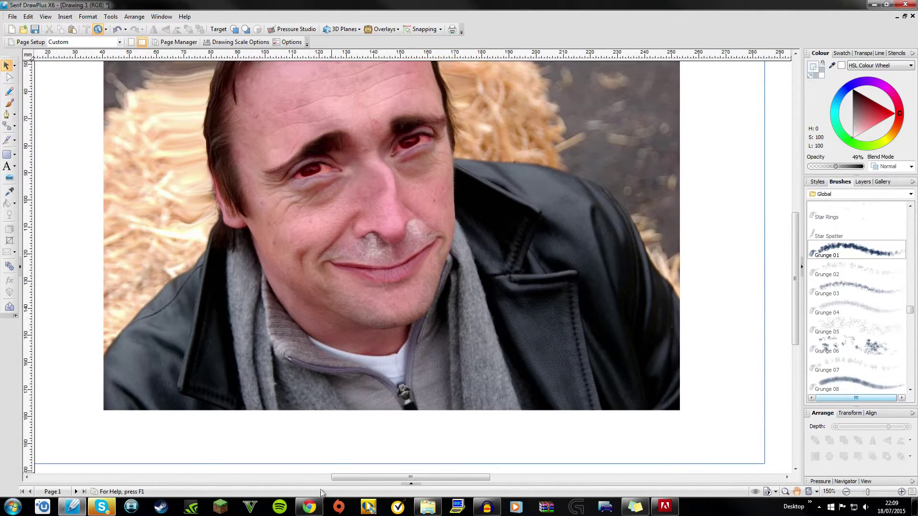
scroll(342, 428, up, 1)
- Search Google Images for 'spliff' in the browser
click(309, 506)
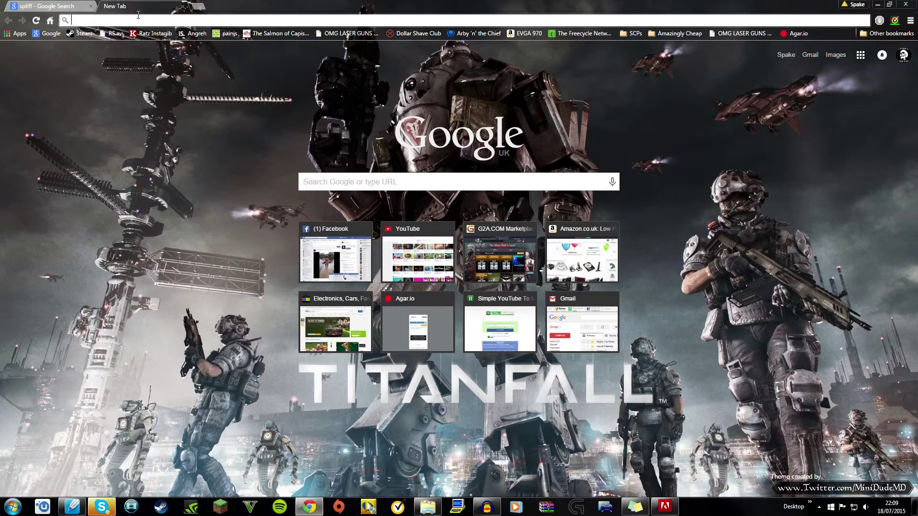
text(spliff)
key(Return)
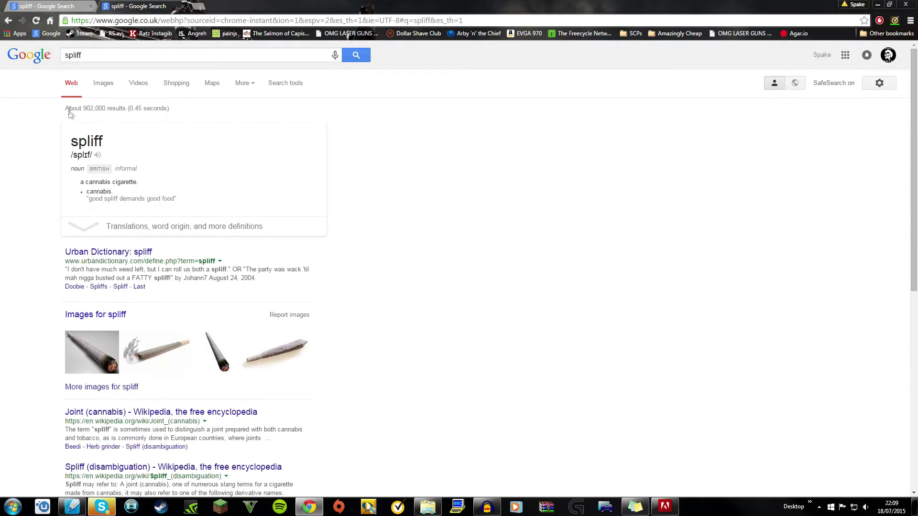
click(106, 90)
- Copy a joint picture from the image results and return to DrawPlus
click(141, 168)
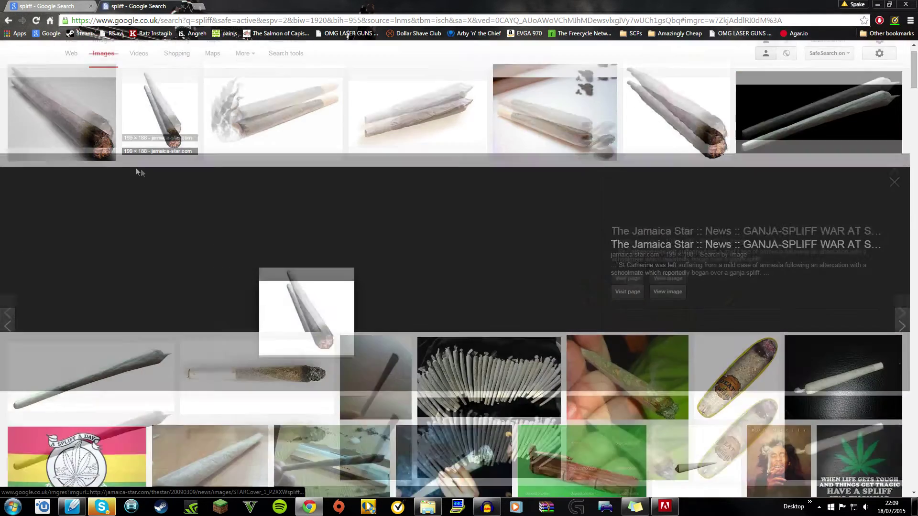
right_click(295, 314)
click(318, 404)
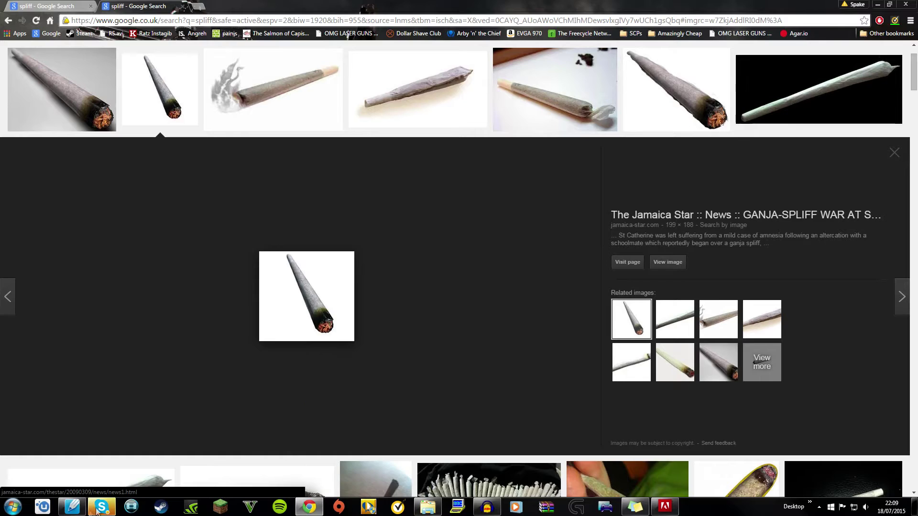
click(73, 507)
- Paste the joint, remove its white background with 2 pt feather, and place it by the mouth
key(ctrl+v)
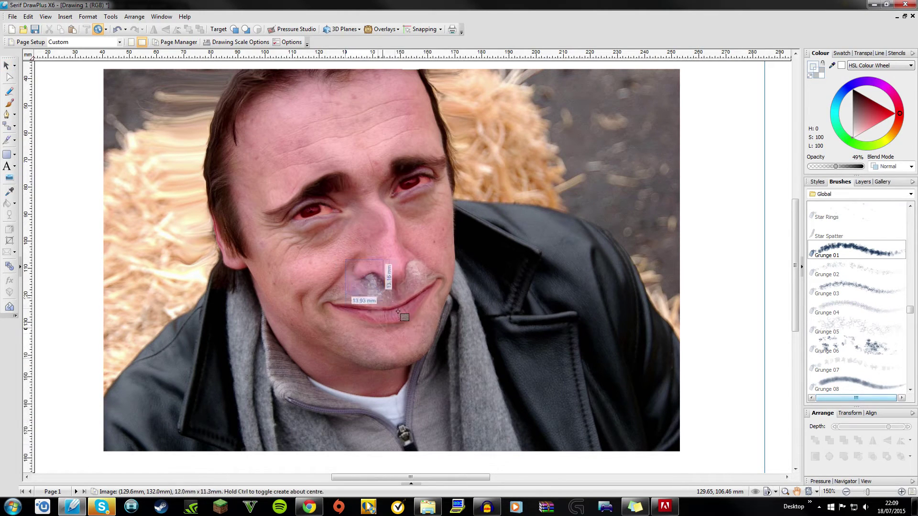
click(208, 42)
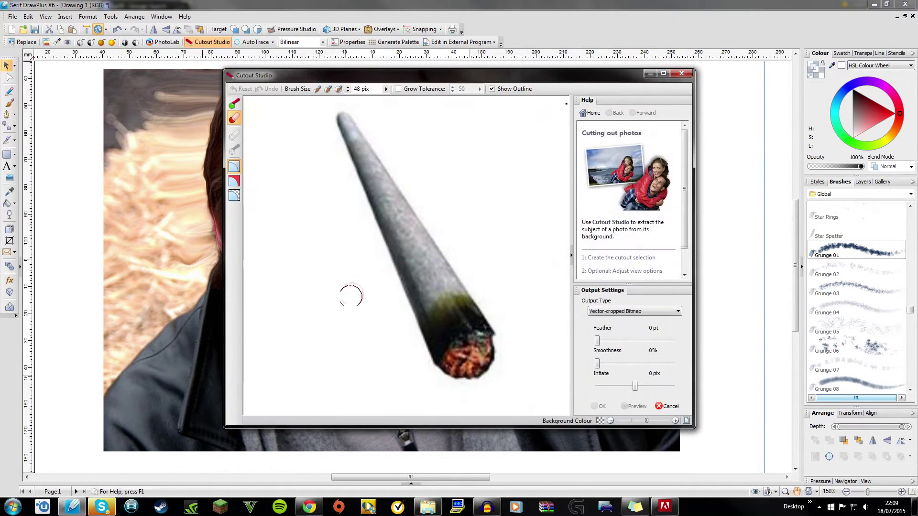
drag(347, 301, 340, 374)
click(424, 89)
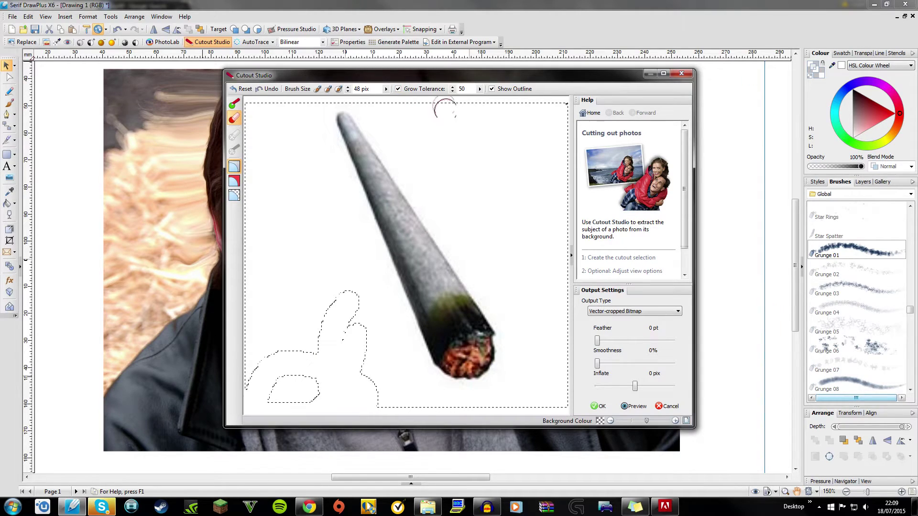
drag(533, 144, 535, 123)
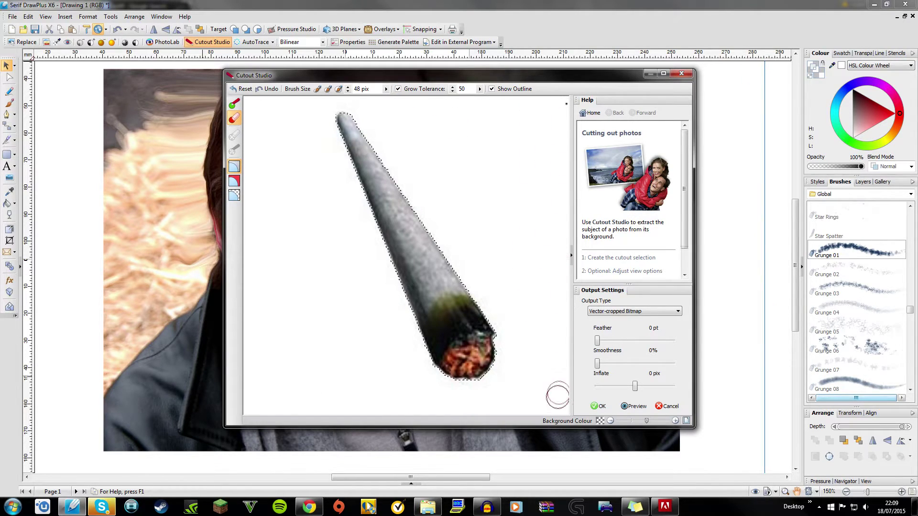
scroll(478, 397, down, 1)
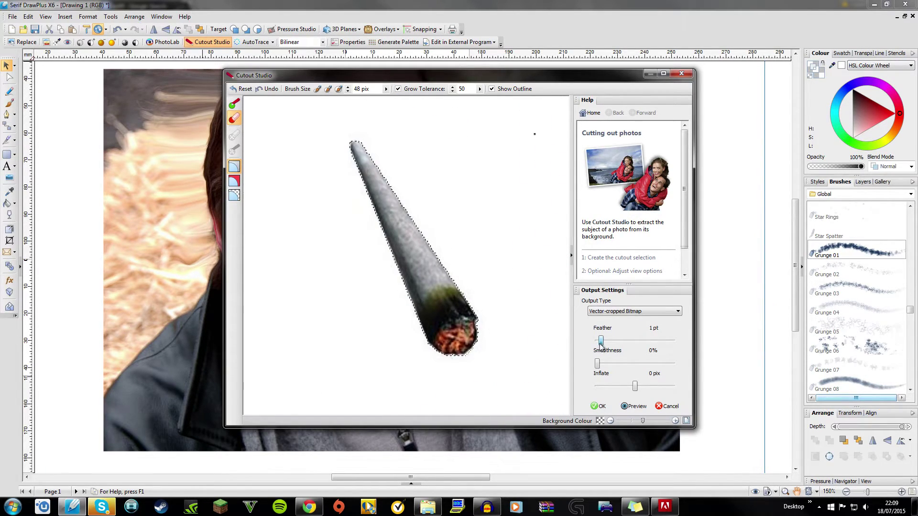
drag(598, 341, 601, 341)
click(598, 406)
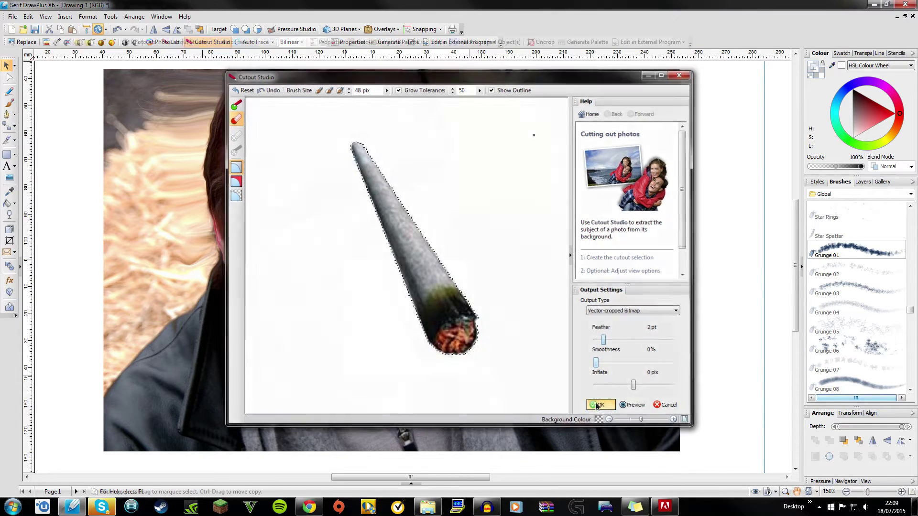
mouse_move(433, 356)
mouse_down()
mouse_move(434, 381)
mouse_move(452, 385)
mouse_move(424, 355)
mouse_move(472, 371)
mouse_up()
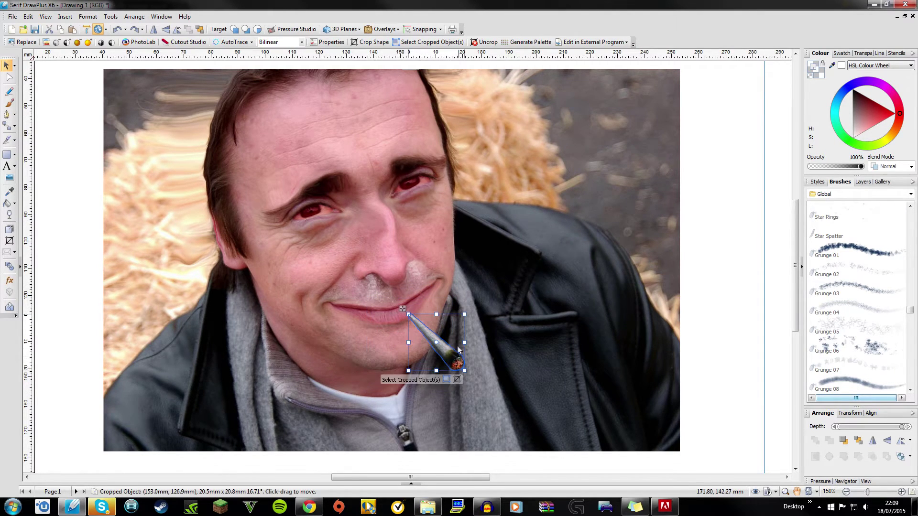
- Move the joint onto the lips and cut off its rounded tip with the Knife tool
scroll(439, 336, up, 4)
mouse_move(435, 348)
mouse_down()
mouse_move(432, 355)
mouse_move(417, 310)
mouse_up()
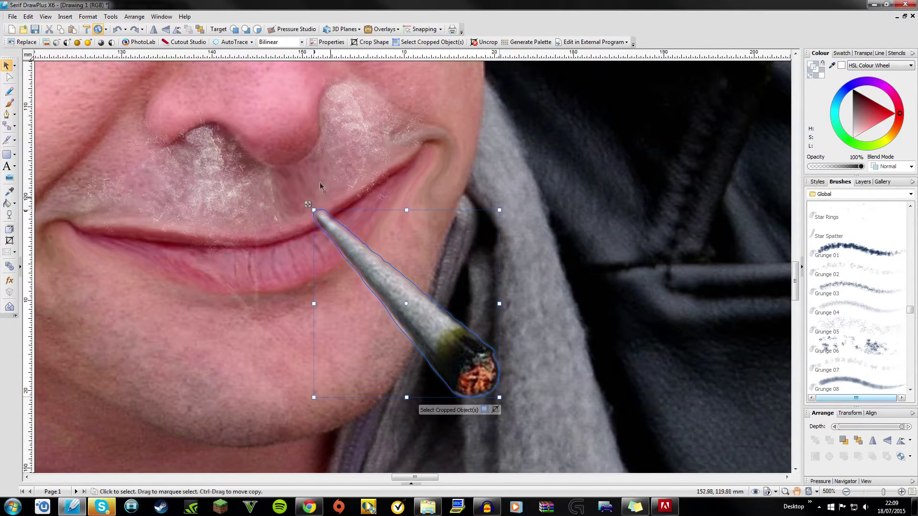
scroll(319, 180, up, 2)
scroll(319, 178, up, 2)
scroll(406, 130, up, 2)
scroll(322, 236, down, 1)
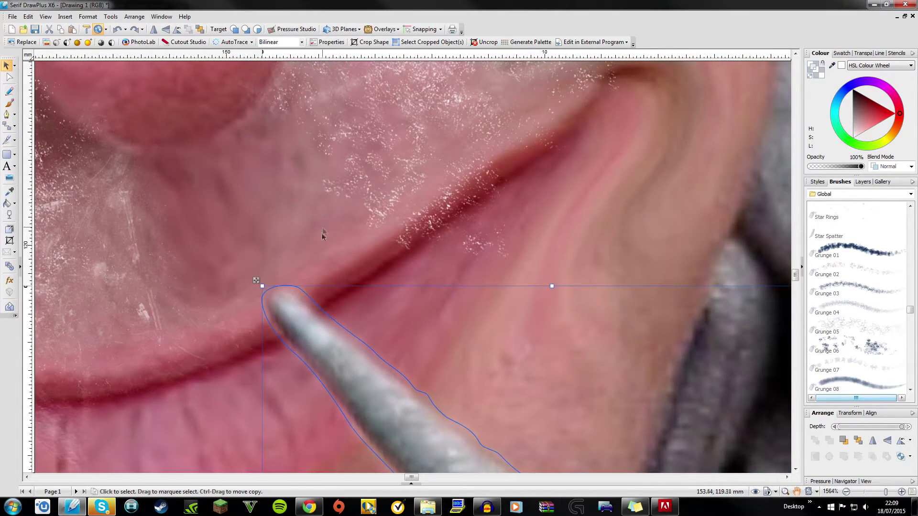
scroll(397, 379, down, 1)
scroll(397, 380, down, 2)
drag(334, 354, 325, 346)
scroll(325, 345, up, 3)
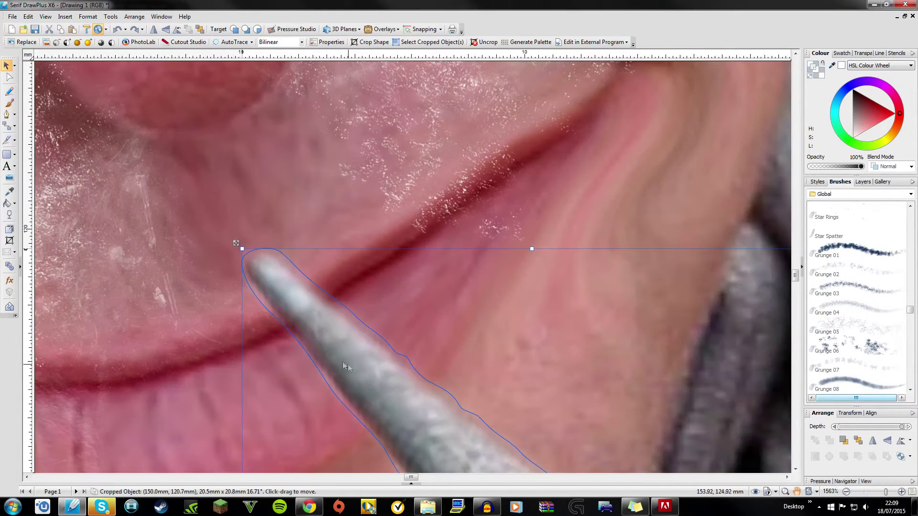
click(8, 141)
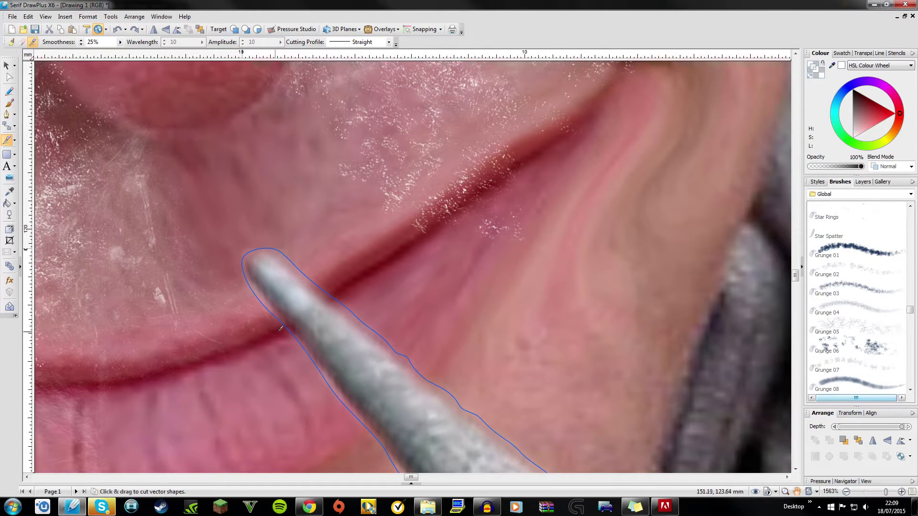
click(270, 275)
scroll(259, 268, down, 5)
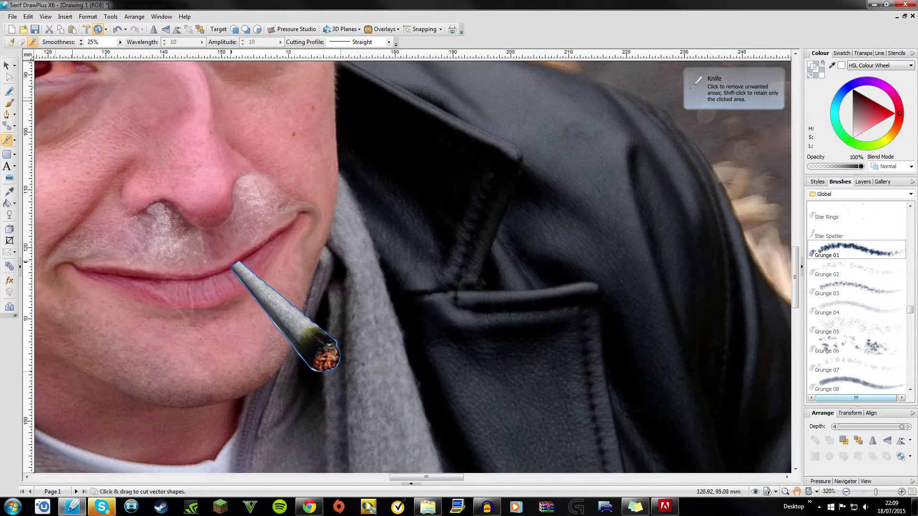
- Reopen Cutout Studio on the joint and feather its edges to 2 pt
click(7, 66)
click(283, 311)
click(184, 42)
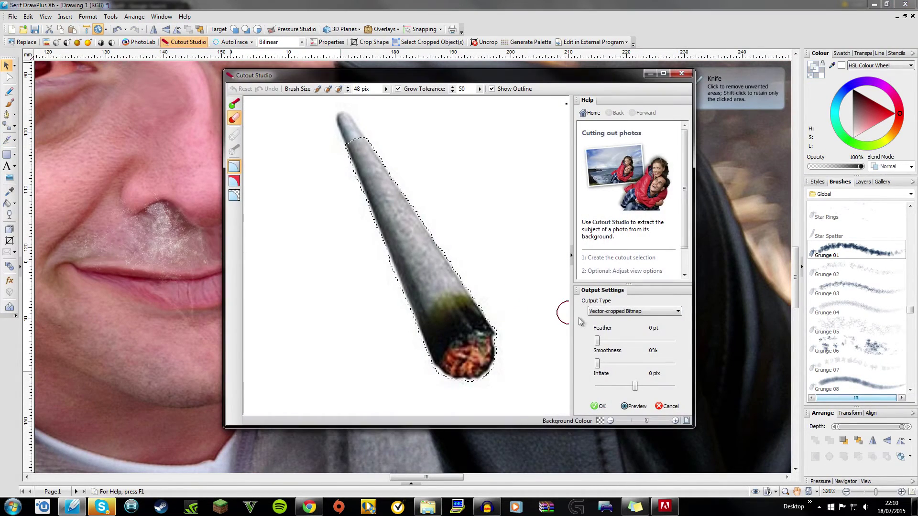
drag(598, 342, 607, 341)
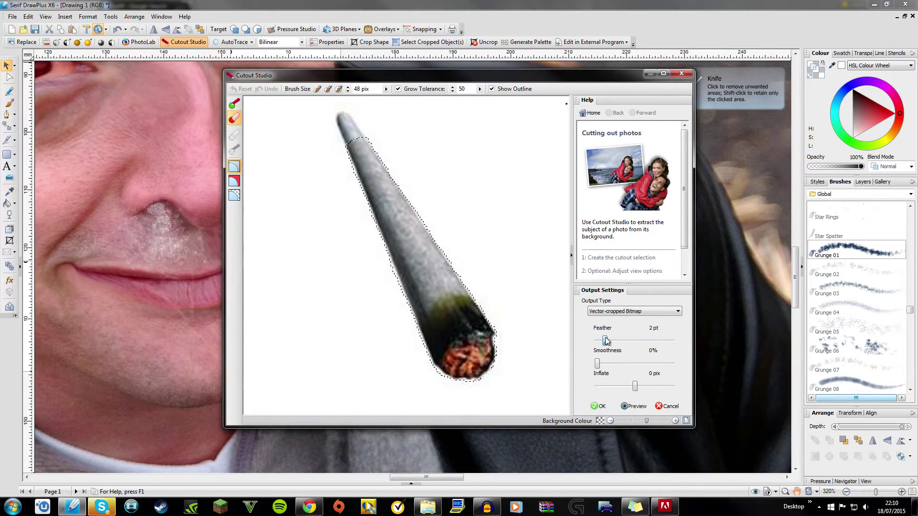
click(599, 406)
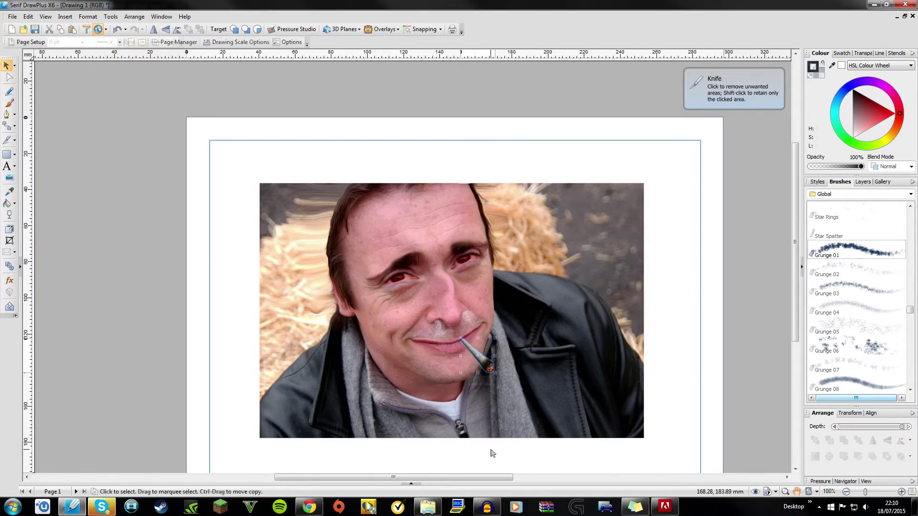
scroll(388, 423, up, 2)
scroll(381, 393, up, 1)
scroll(378, 389, down, 3)
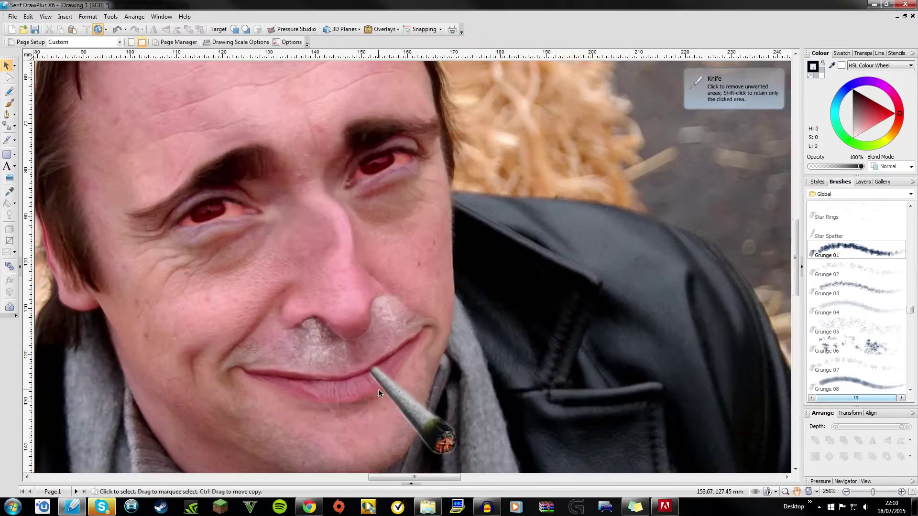
scroll(377, 389, down, 2)
scroll(414, 377, down, 3)
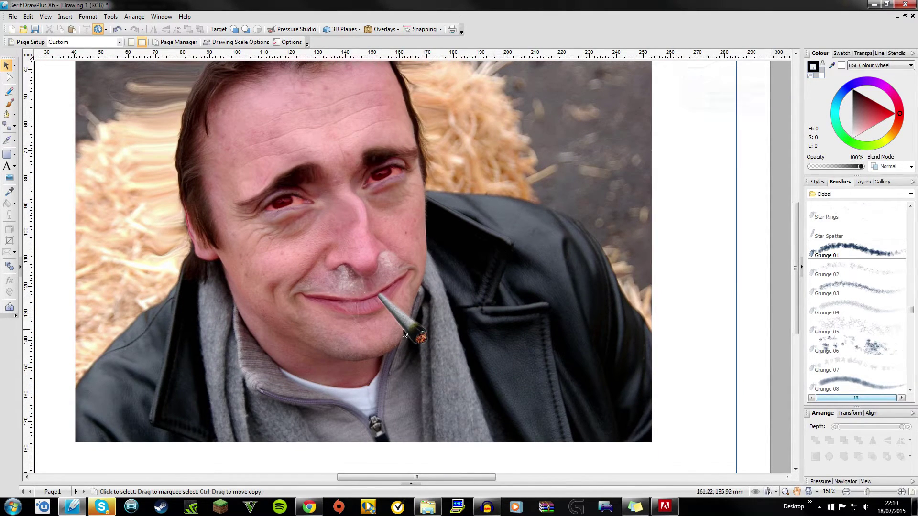
- Paint semi-transparent white Grunge 01 powder at 53% opacity under the left nostril
scroll(402, 335, down, 1)
scroll(377, 296, up, 1)
scroll(359, 274, up, 4)
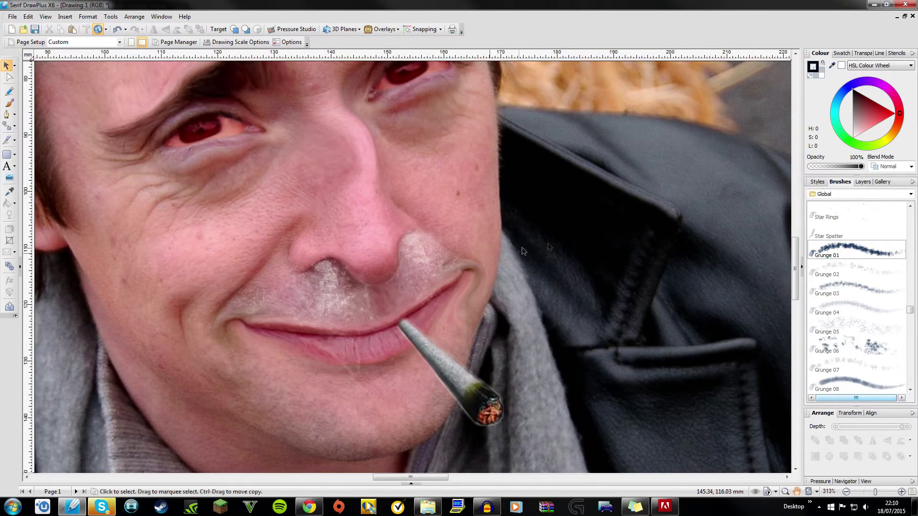
click(842, 246)
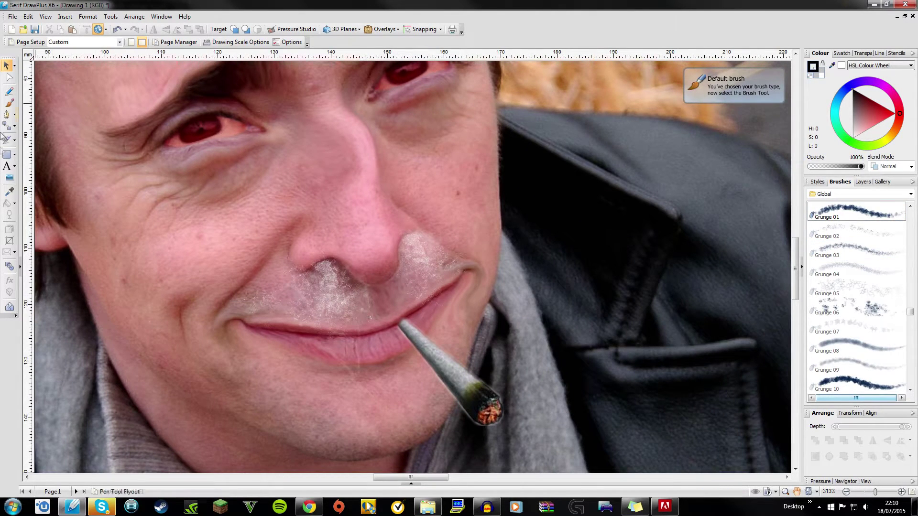
click(10, 102)
drag(306, 287, 315, 315)
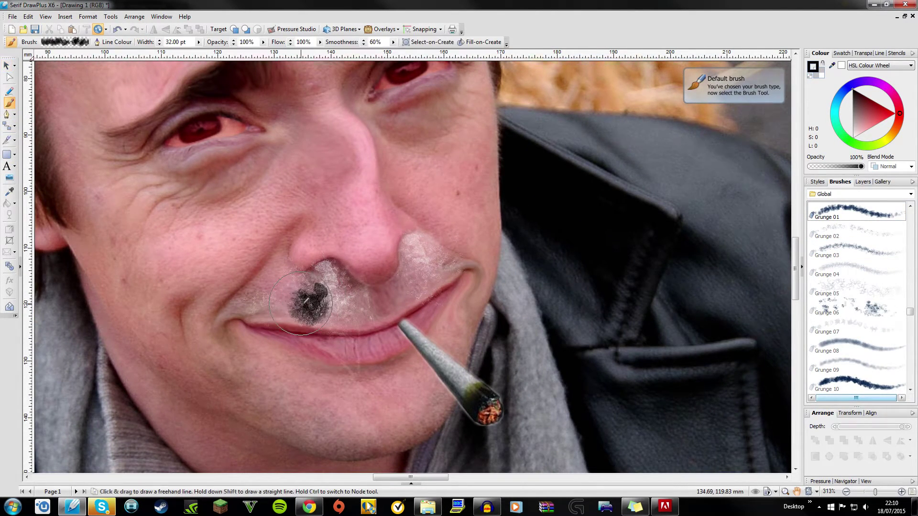
key(ctrl+z)
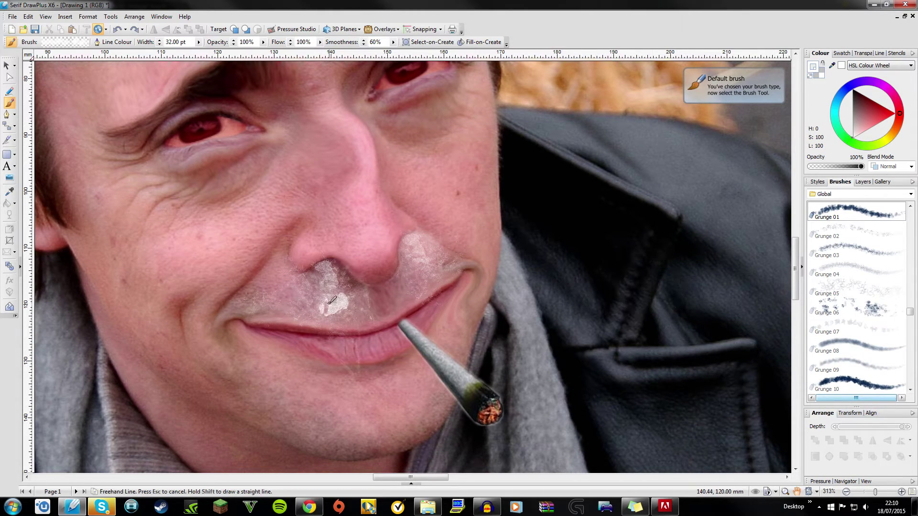
mouse_move(318, 268)
mouse_down()
mouse_move(337, 285)
mouse_move(302, 281)
mouse_up()
key(ctrl+z)
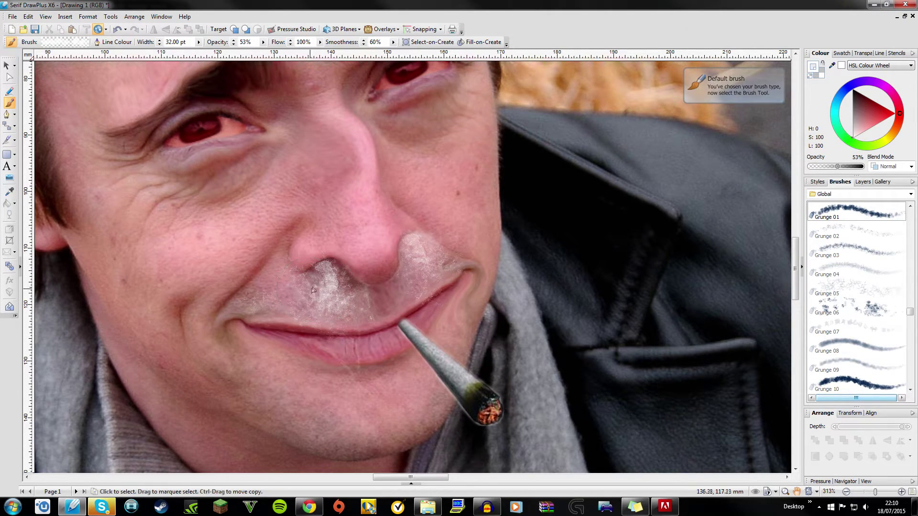
drag(330, 286, 316, 302)
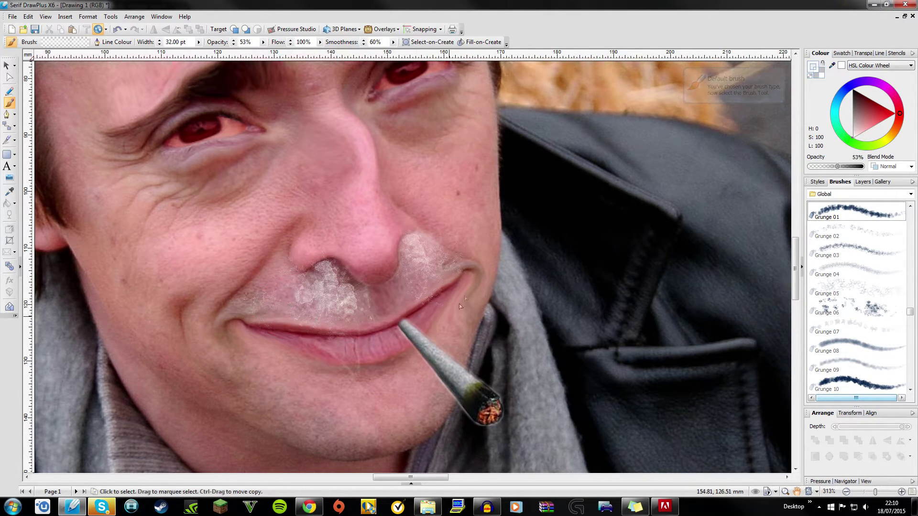
click(835, 228)
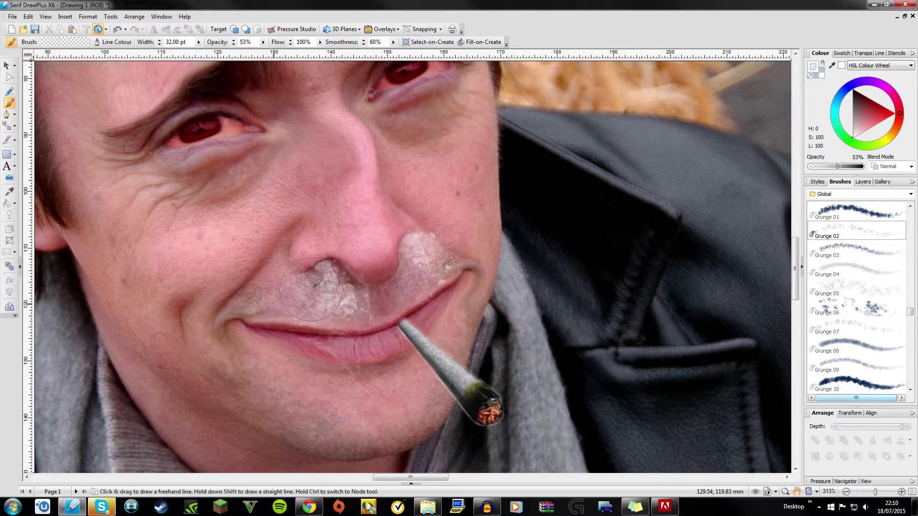
scroll(523, 345, down, 5)
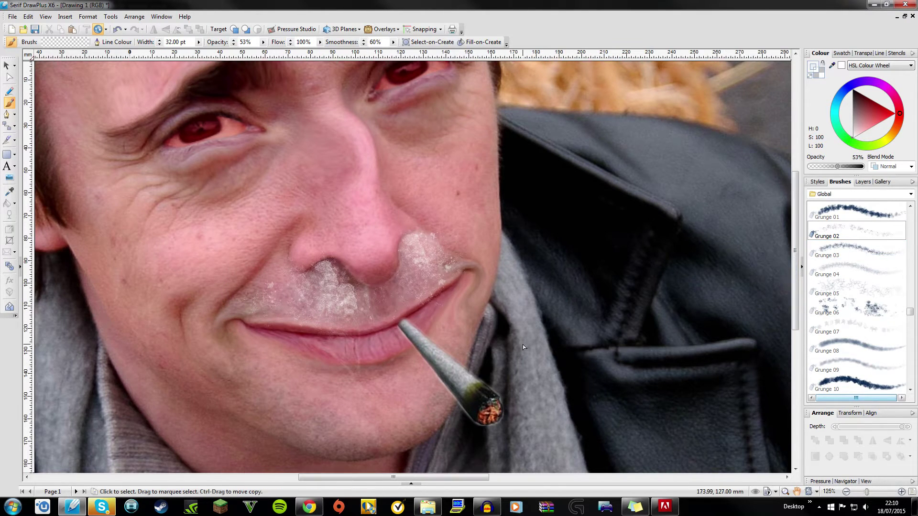
- Capture the whole edited portrait as a snip with Snipping Tool
click(7, 65)
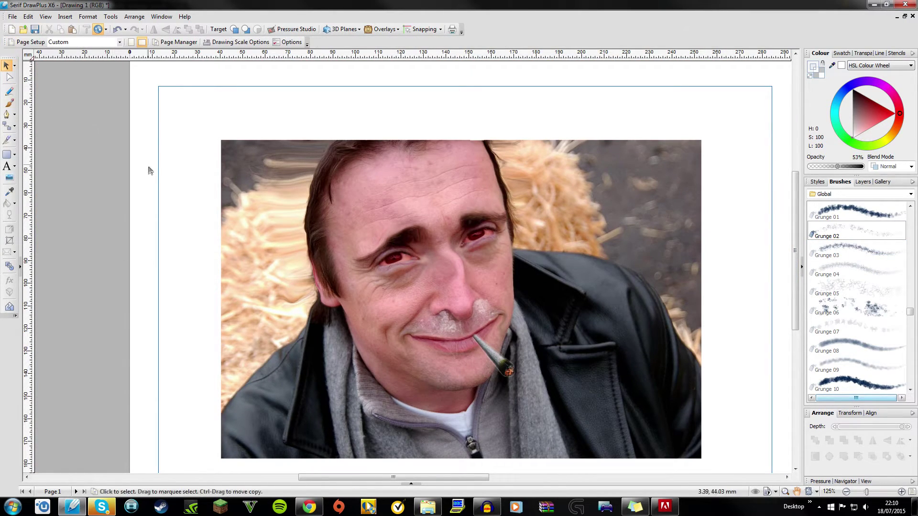
scroll(433, 283, up, 1)
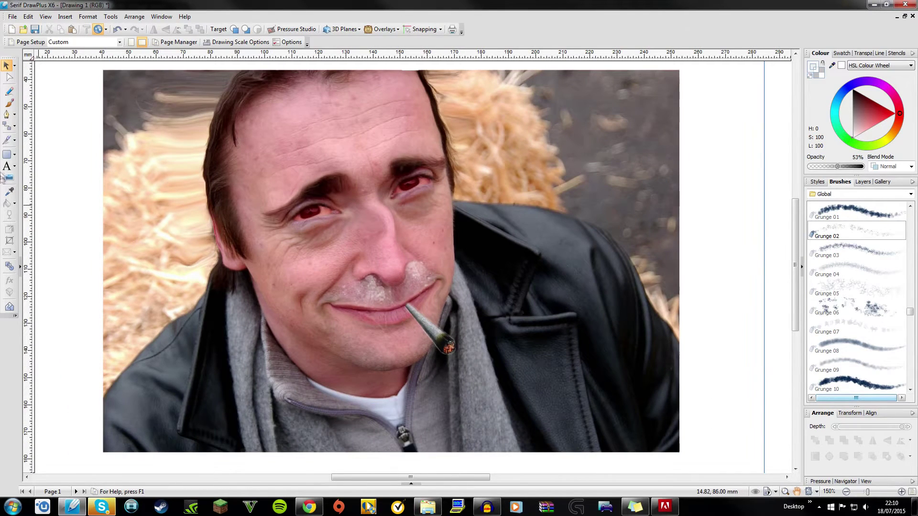
click(13, 505)
click(46, 282)
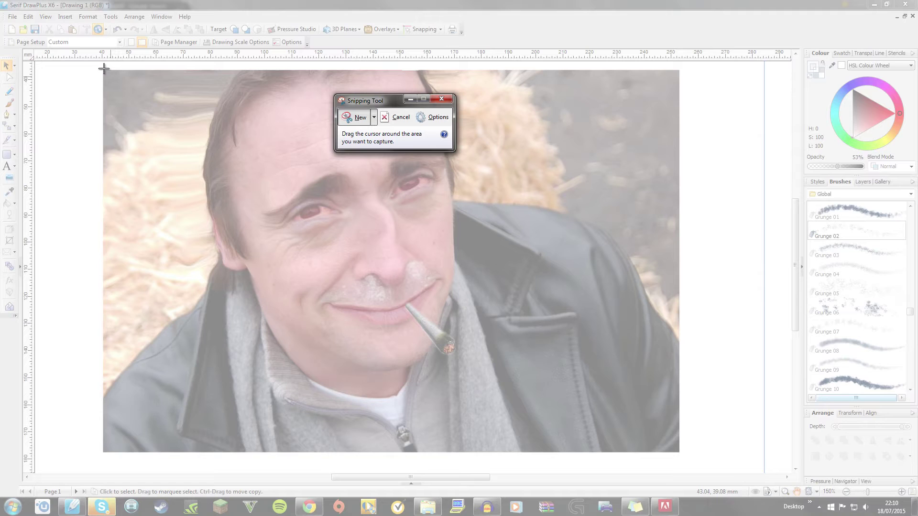
drag(104, 71, 679, 452)
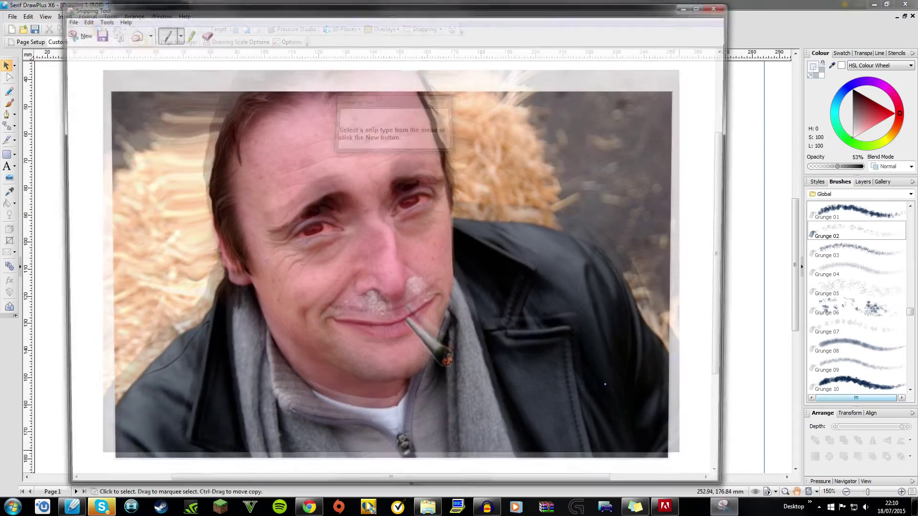
- Save the snip as a PNG in Downloads, replacing the same-named file, and close Snipping Tool
right_click(605, 384)
click(630, 408)
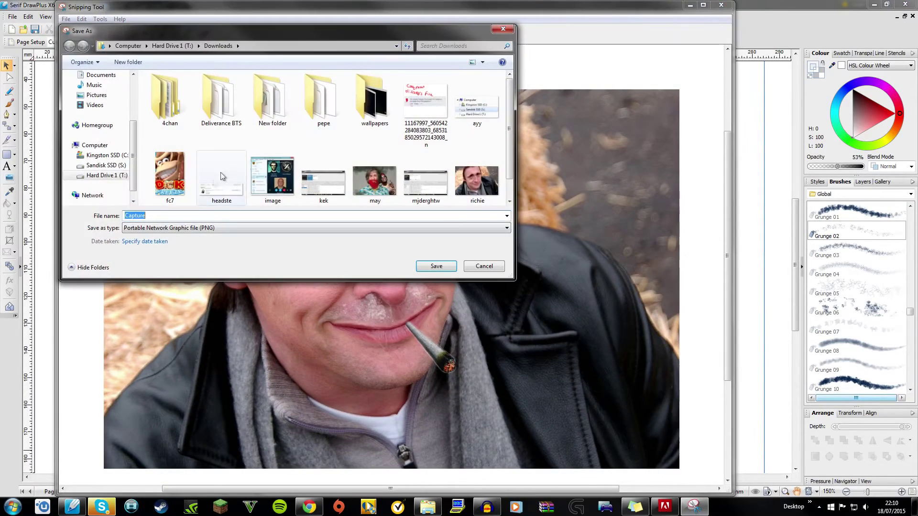
click(476, 181)
click(436, 266)
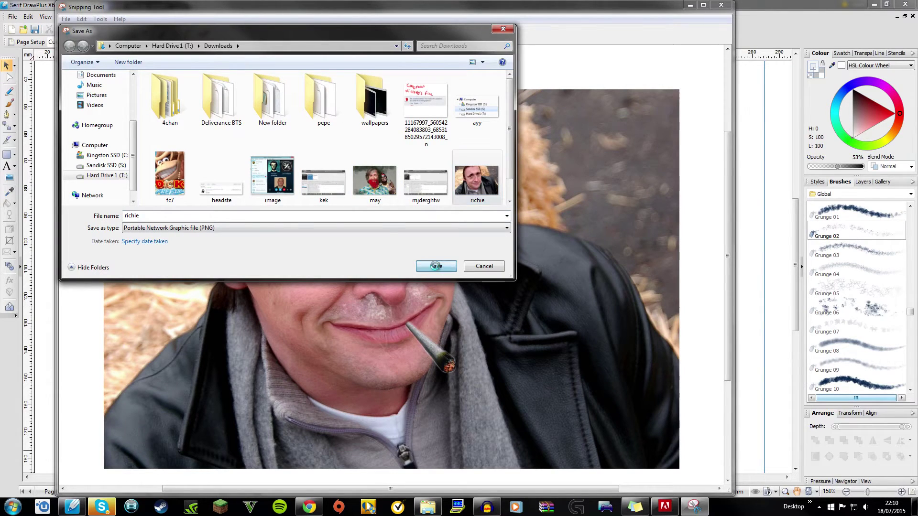
click(483, 254)
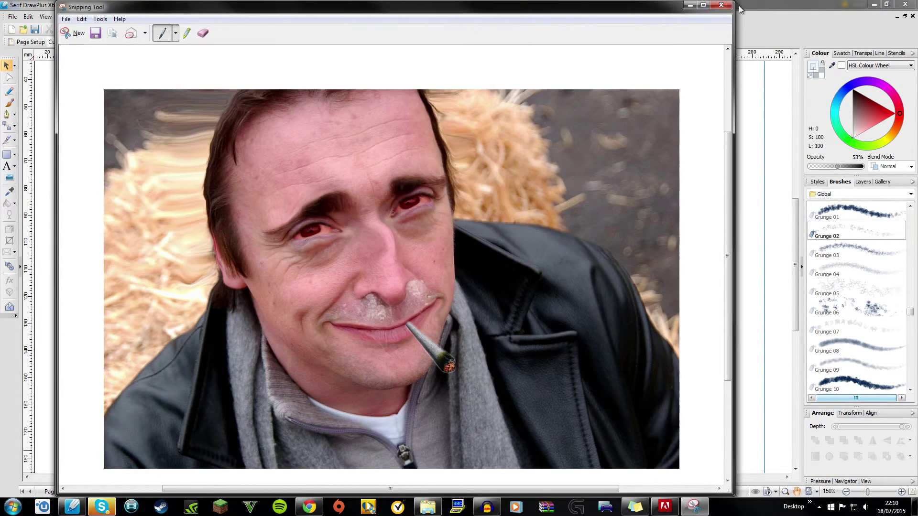
click(721, 5)
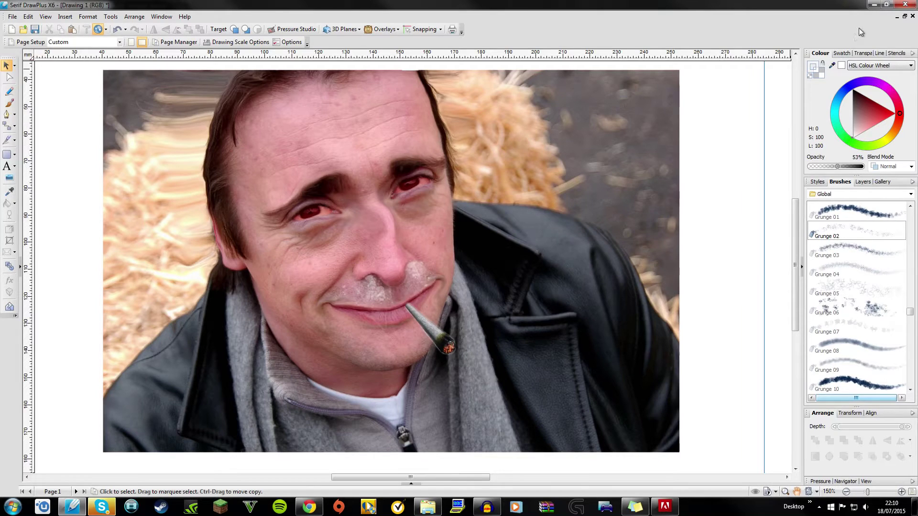
- Close DrawPlus, answering its save prompt, then close the Chrome image-search window
click(904, 5)
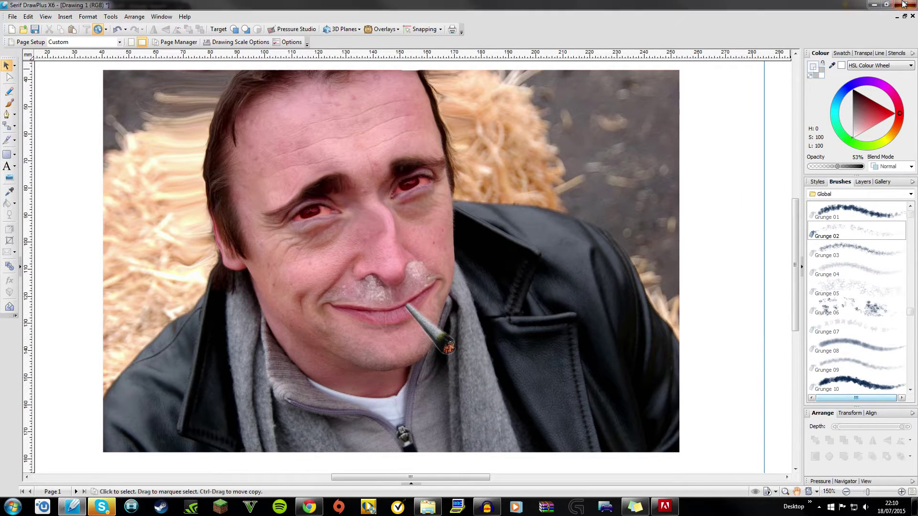
click(458, 274)
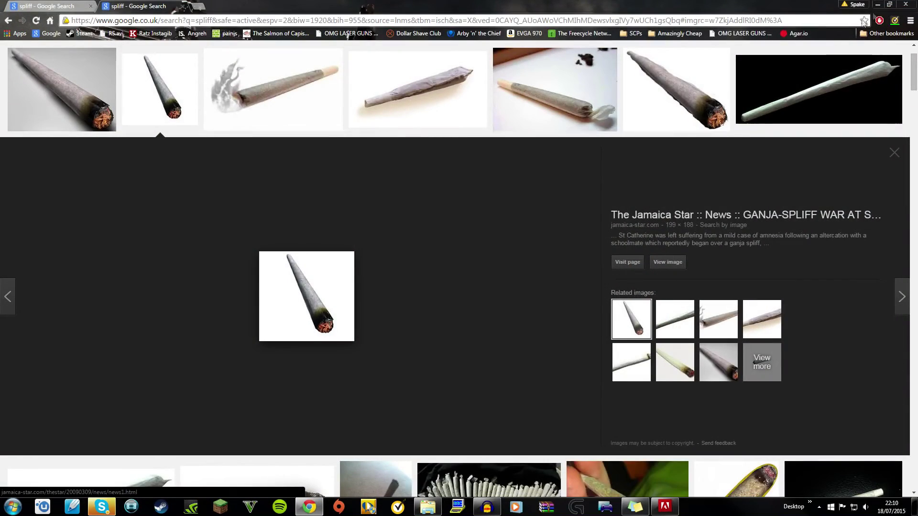
click(902, 6)
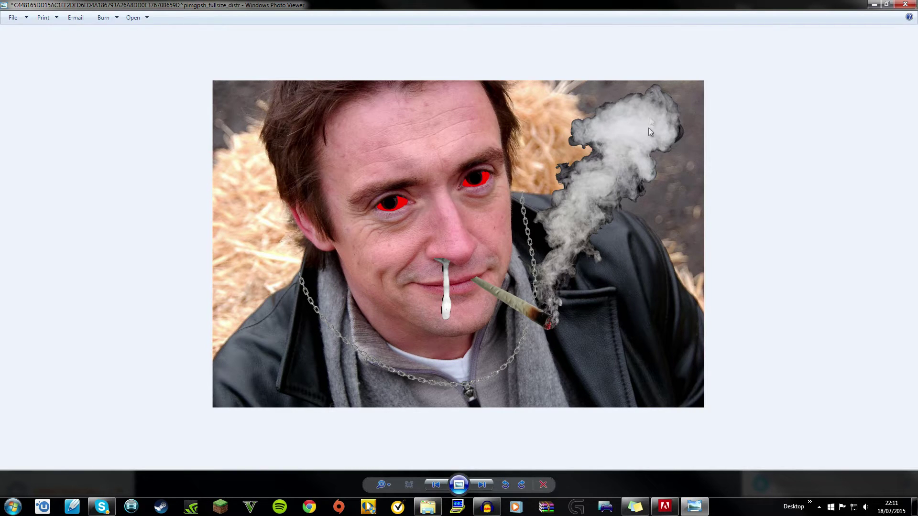
- Open your edited portrait in a second viewer window at upper right beside the smoke-and-chain version
double_click(680, 5)
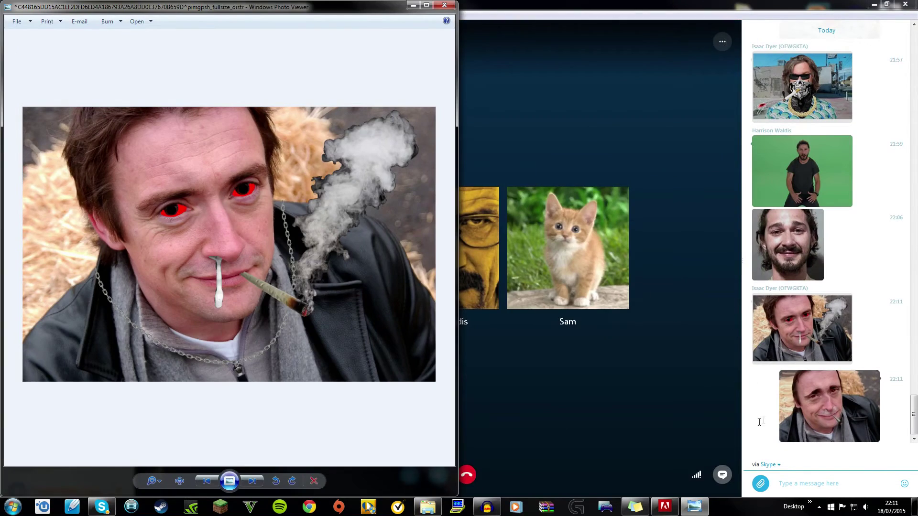
click(829, 407)
mouse_move(309, 4)
mouse_down()
mouse_move(367, 34)
mouse_move(689, 1)
mouse_up()
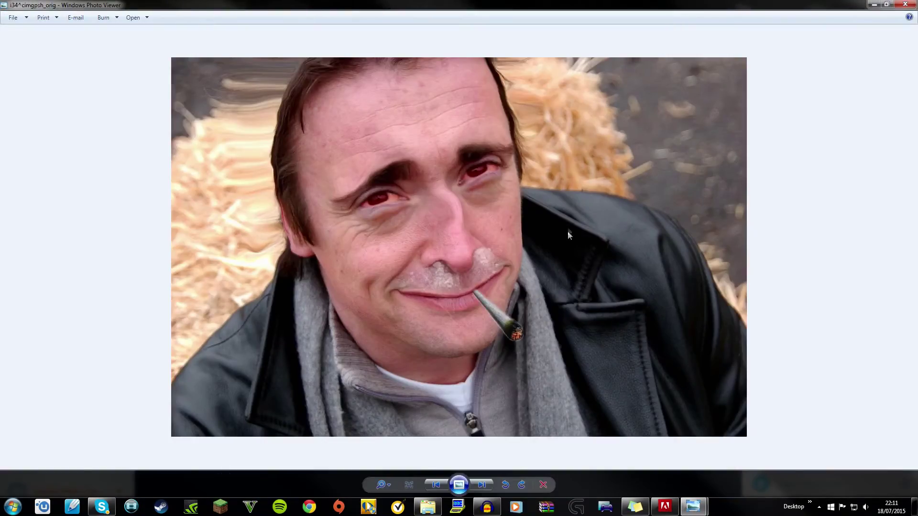
drag(564, 3, 682, 20)
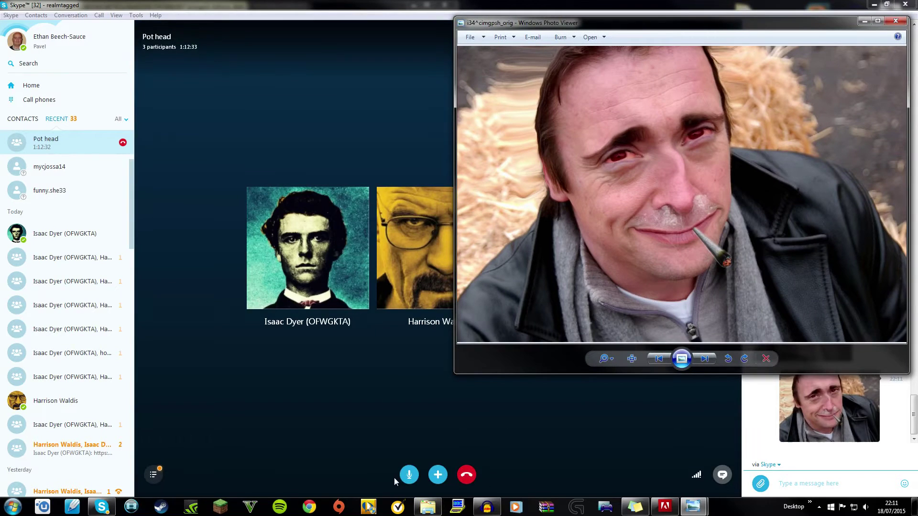
mouse_move(693, 507)
click(631, 452)
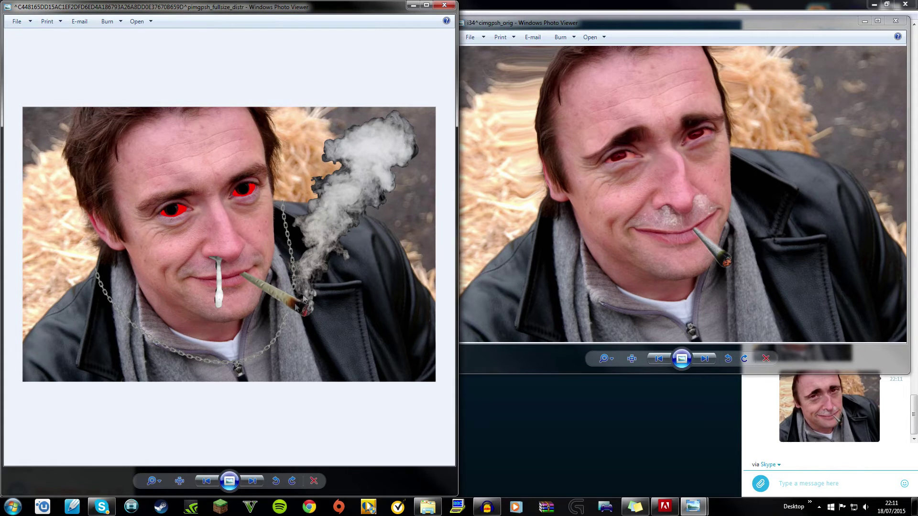
- Zoom in and out on both portraits to compare them
scroll(248, 299, up, 2)
scroll(253, 316, up, 2)
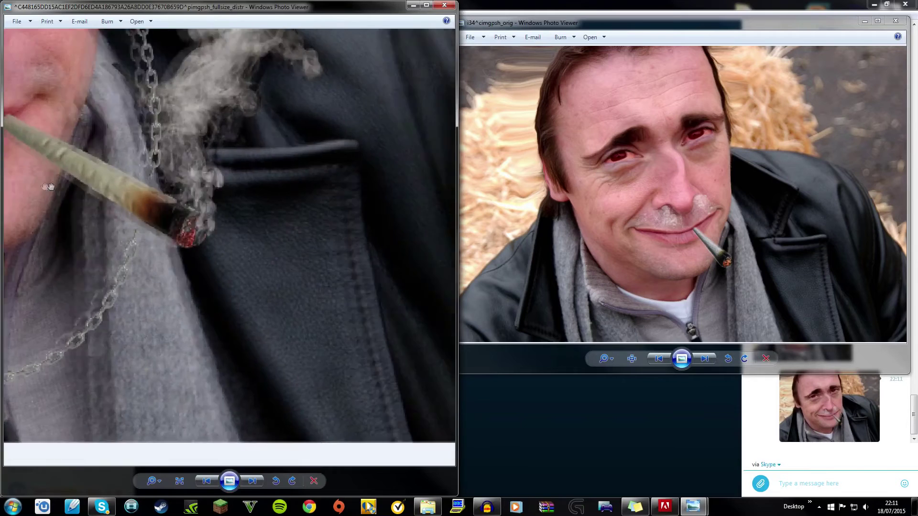
scroll(282, 311, down, 1)
scroll(279, 318, down, 1)
scroll(280, 319, down, 1)
scroll(348, 236, down, 2)
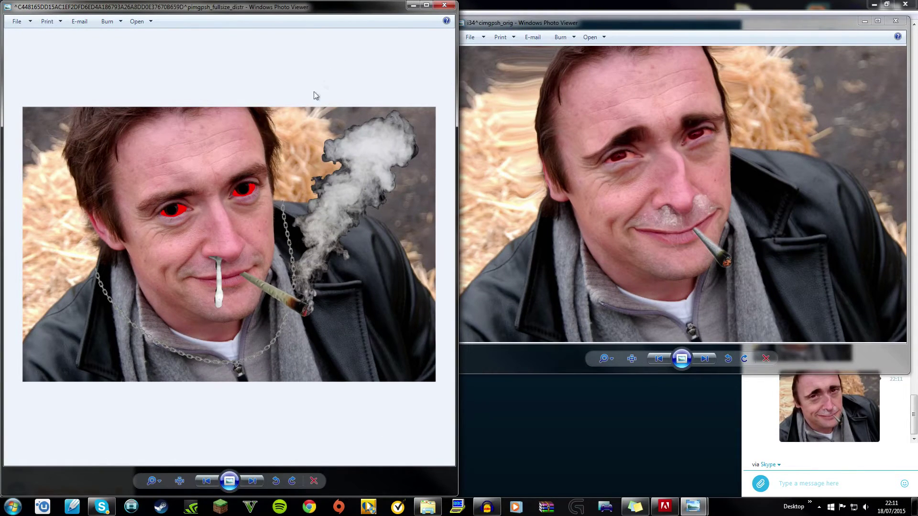
scroll(728, 197, up, 1)
scroll(689, 237, up, 1)
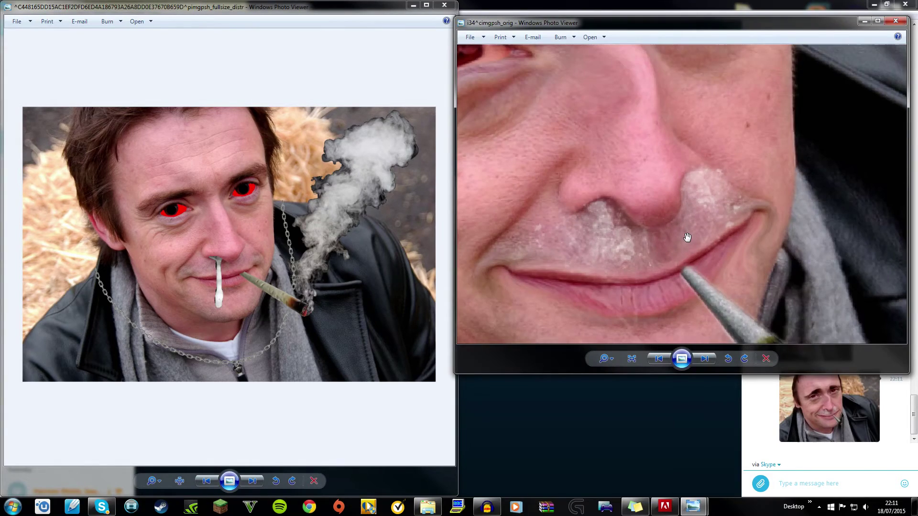
scroll(688, 236, down, 1)
scroll(688, 236, down, 1)
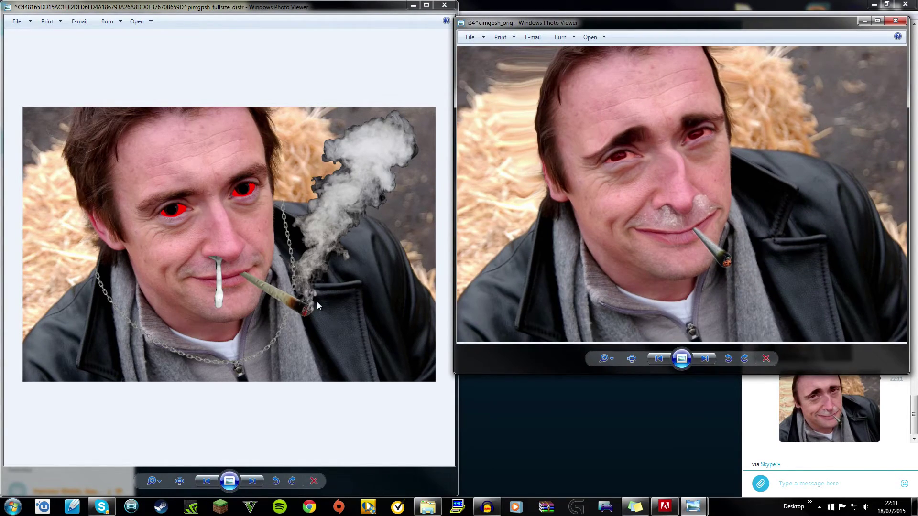
scroll(317, 302, up, 1)
scroll(253, 341, up, 1)
scroll(253, 342, down, 1)
scroll(253, 342, down, 1)
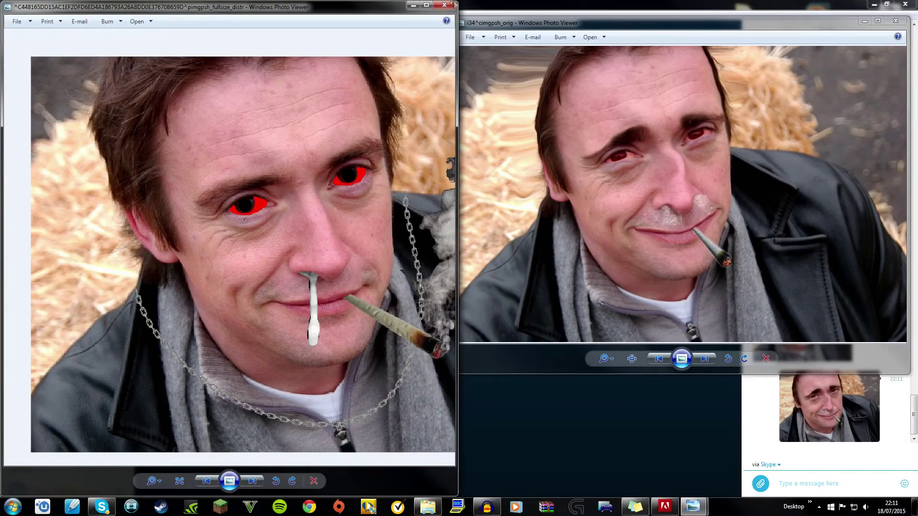
- Close both Windows Photo Viewer windows
click(445, 5)
mouse_move(595, 23)
mouse_down()
mouse_move(457, 27)
mouse_move(314, 68)
mouse_up()
click(626, 61)
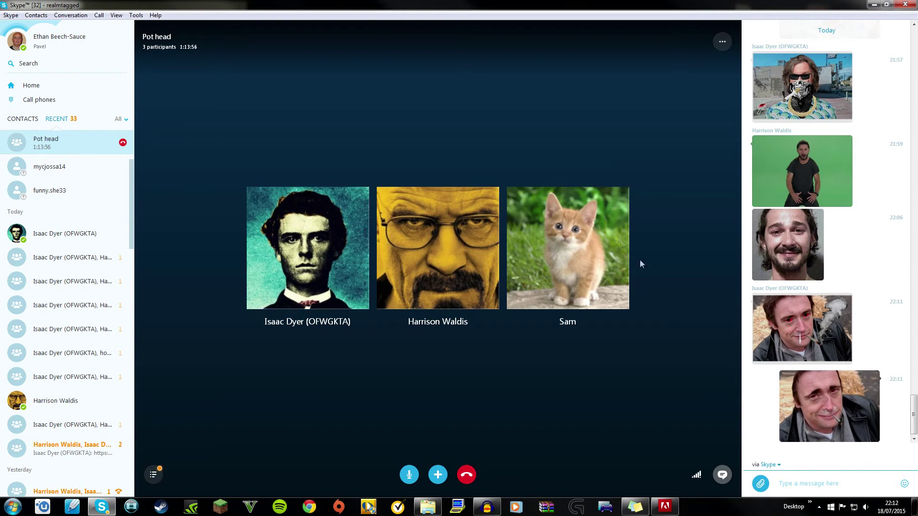
click(878, 388)
scroll(374, 195, up, 1)
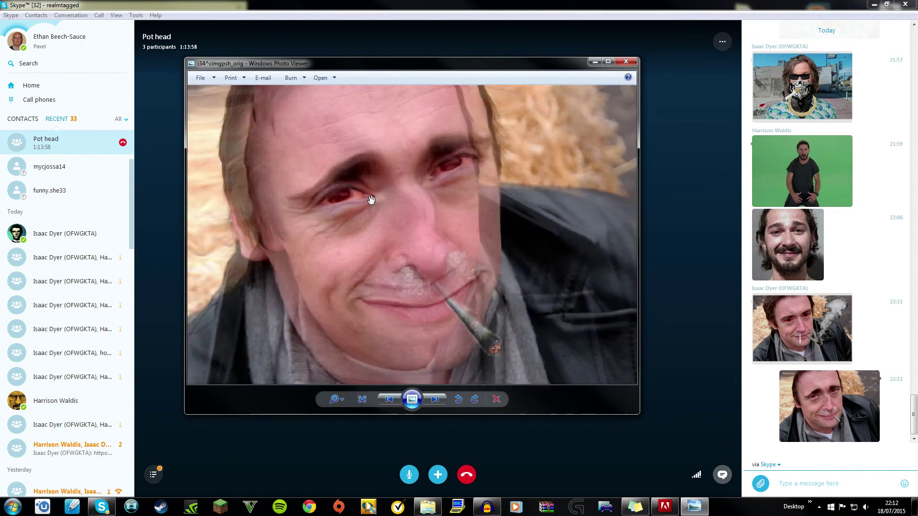
scroll(374, 195, up, 1)
click(626, 61)
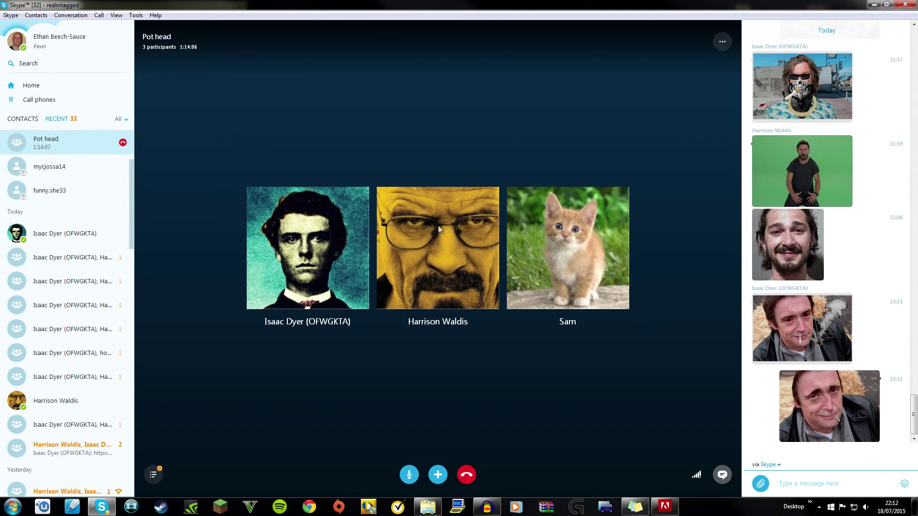
scroll(809, 134, up, 1)
click(818, 64)
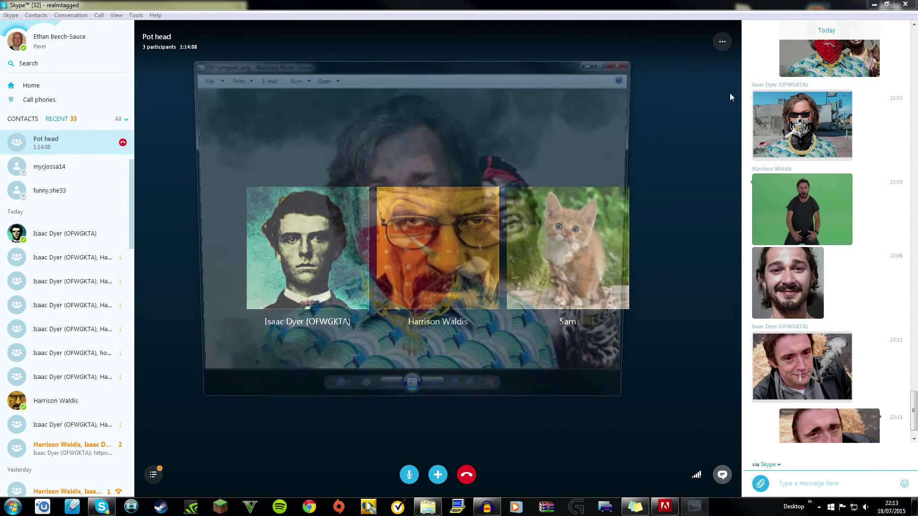
scroll(432, 219, up, 2)
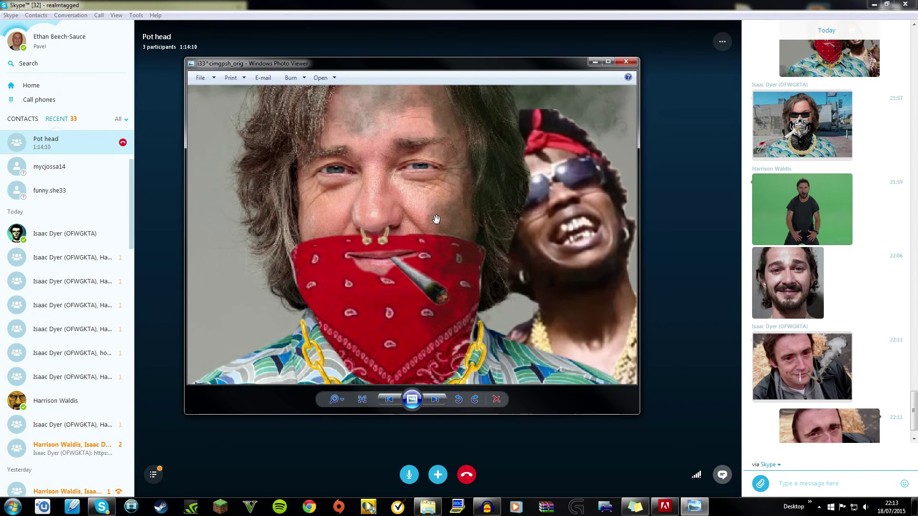
drag(419, 177, 423, 205)
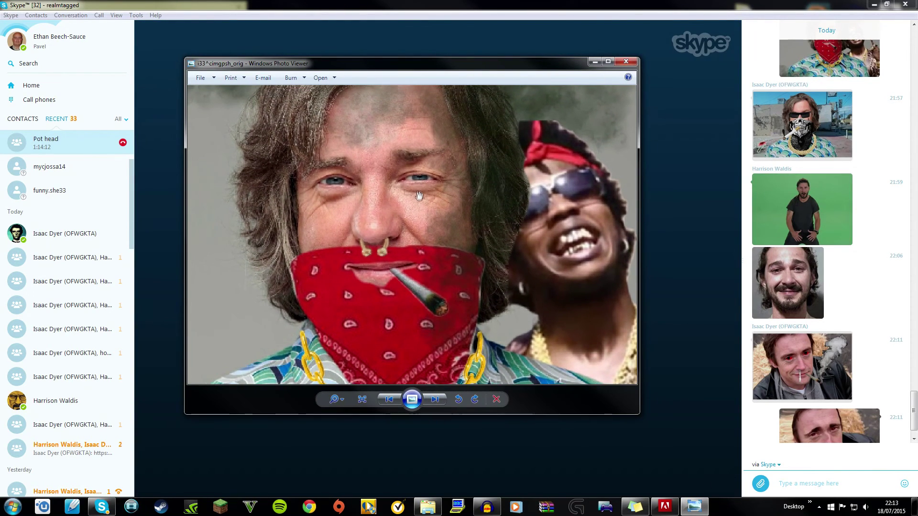
scroll(423, 205, down, 2)
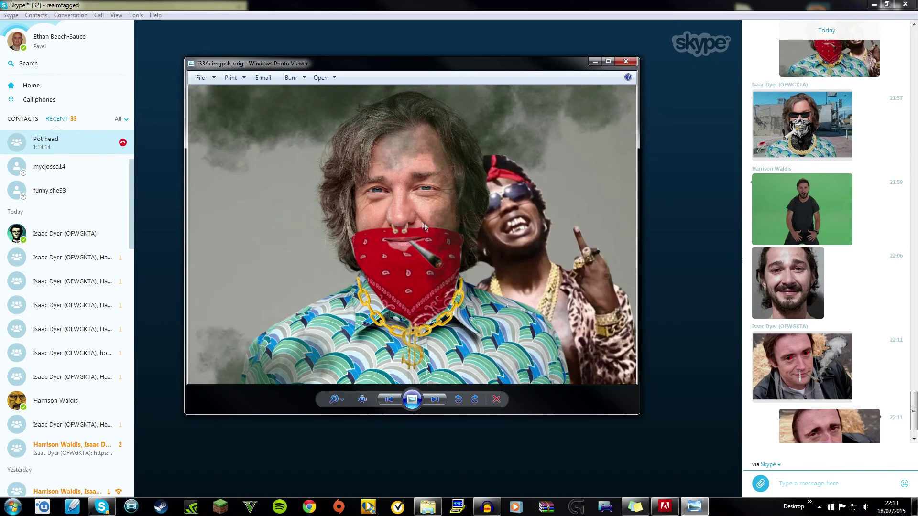
scroll(400, 216, up, 1)
scroll(398, 196, up, 1)
scroll(396, 173, up, 1)
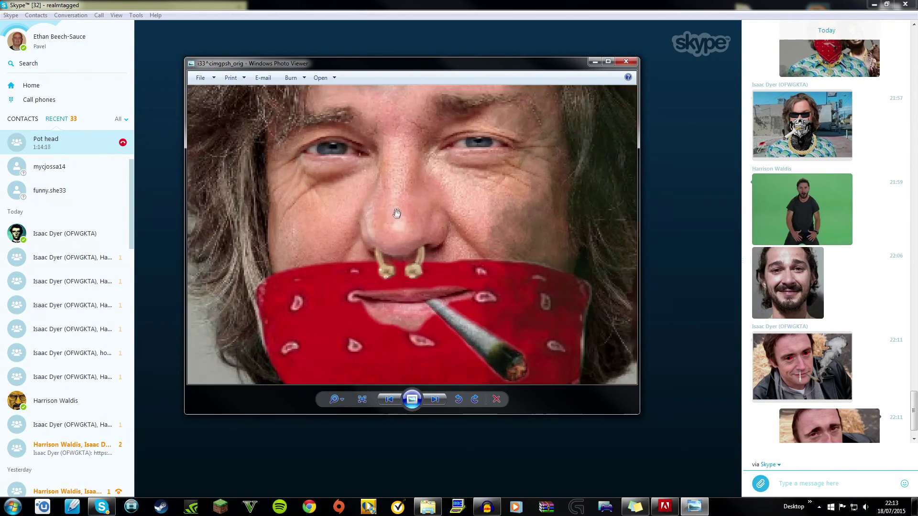
scroll(394, 147, up, 1)
scroll(394, 147, up, 1)
mouse_move(420, 156)
mouse_down()
mouse_move(421, 180)
mouse_move(430, 180)
mouse_move(433, 161)
mouse_up()
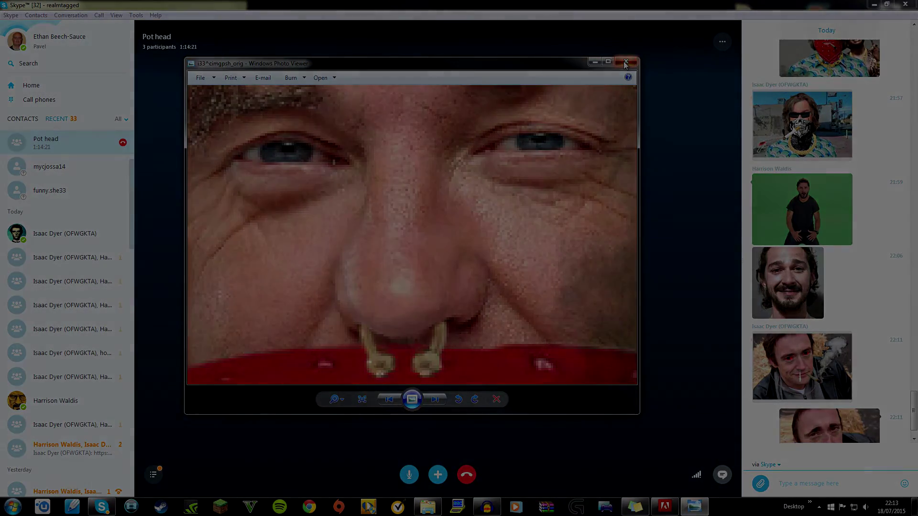
click(626, 62)
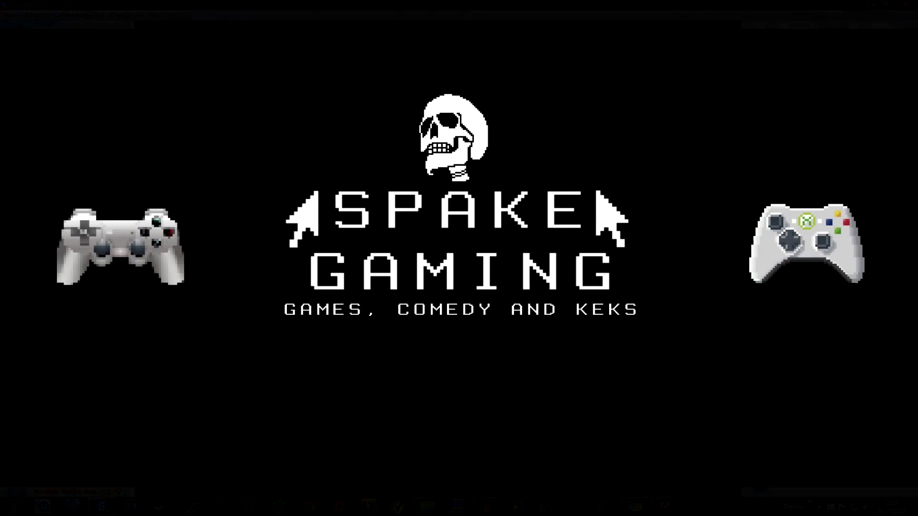